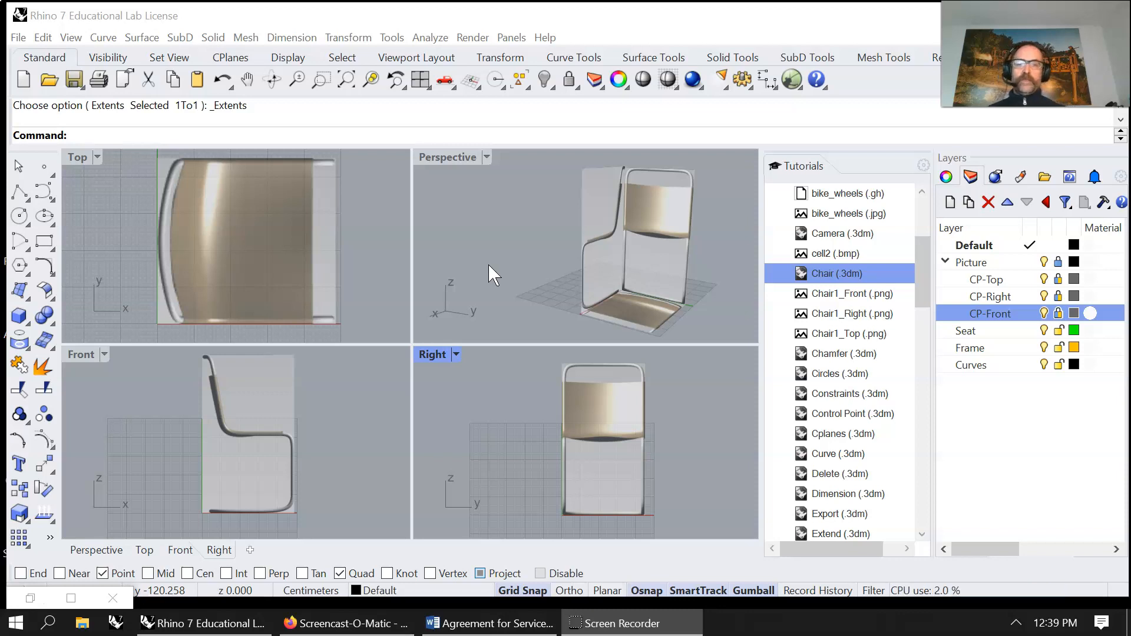
Check the CP-Top and CP-Right reference picture layers by hiding and restoring each one
left_click(485, 274)
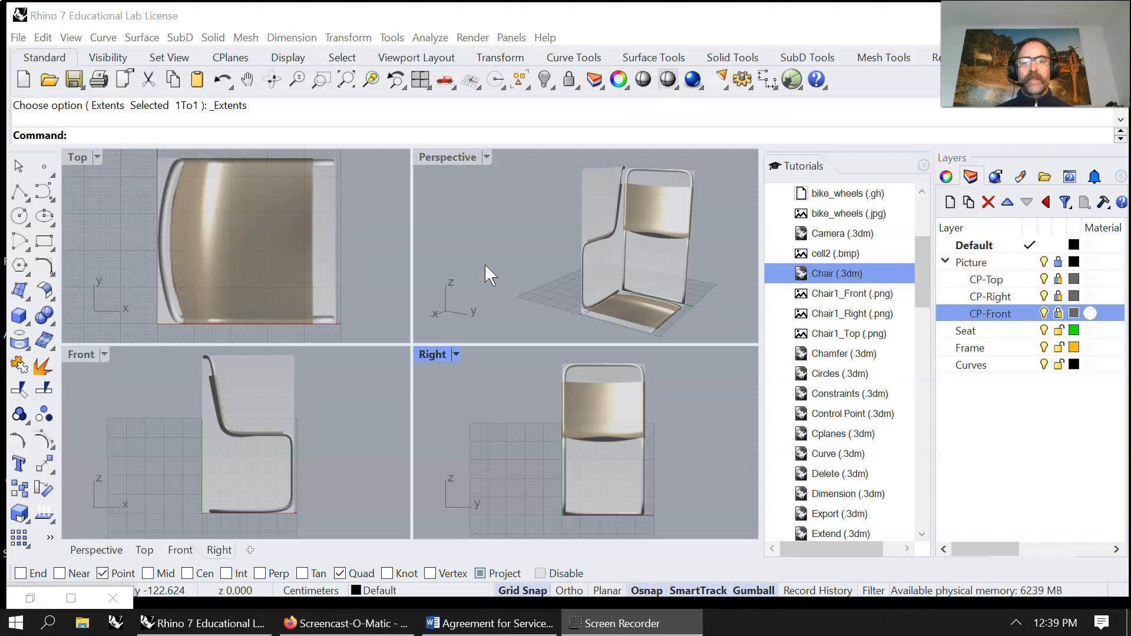
mouse_move(486, 264)
right_mouse_down()
mouse_move(541, 247)
mouse_move(471, 255)
right_mouse_up()
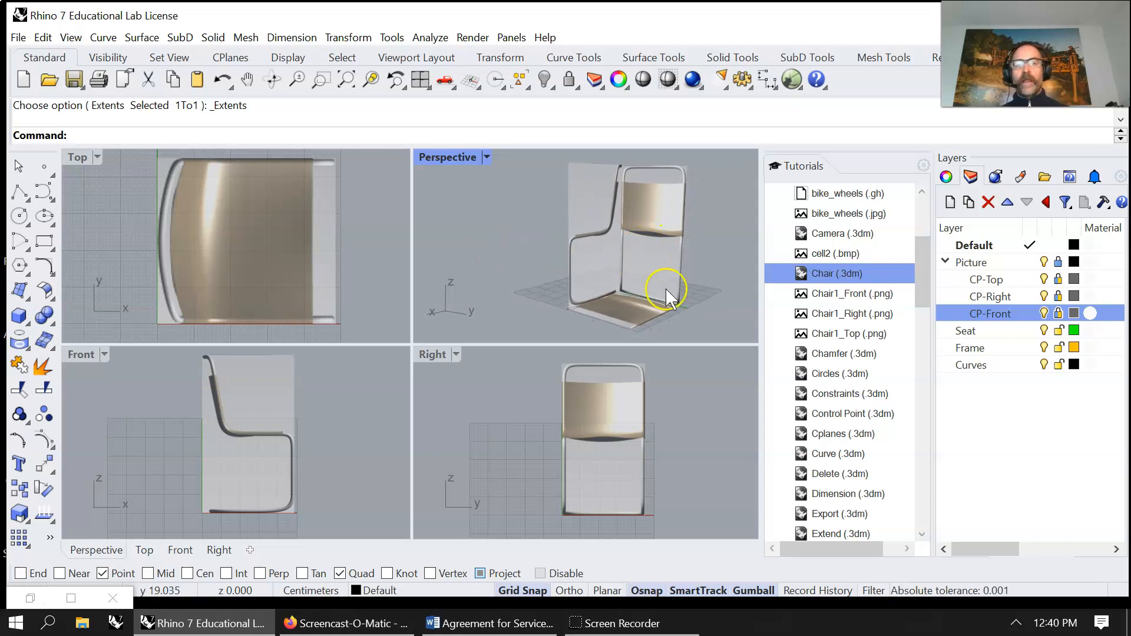
left_click(1044, 279)
left_click(1044, 279)
left_click(1044, 297)
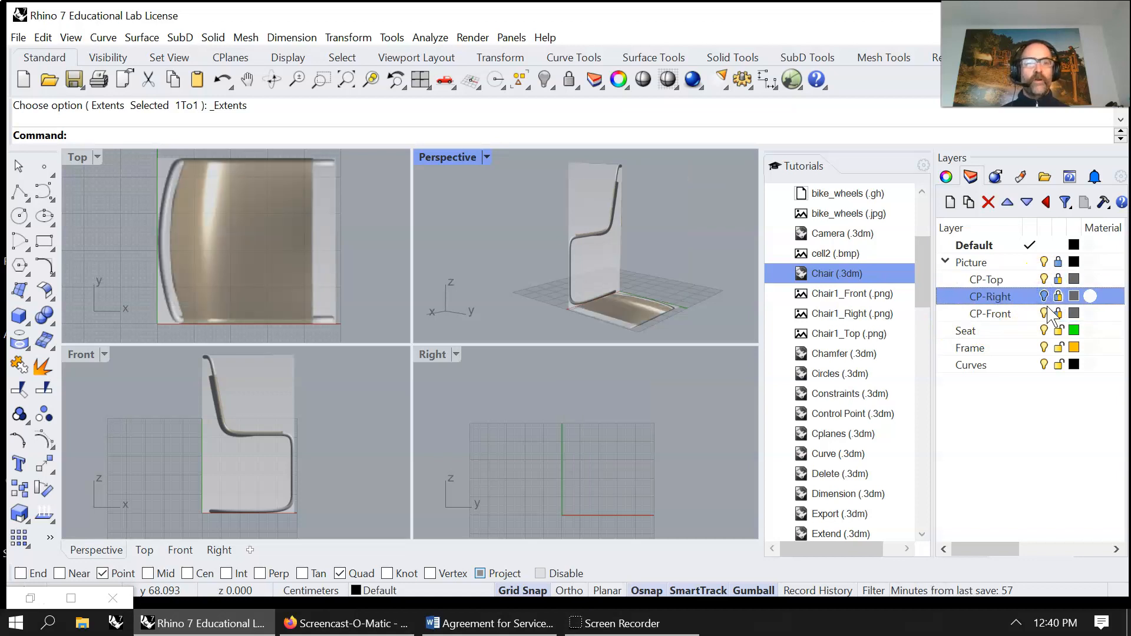
left_click(1045, 297)
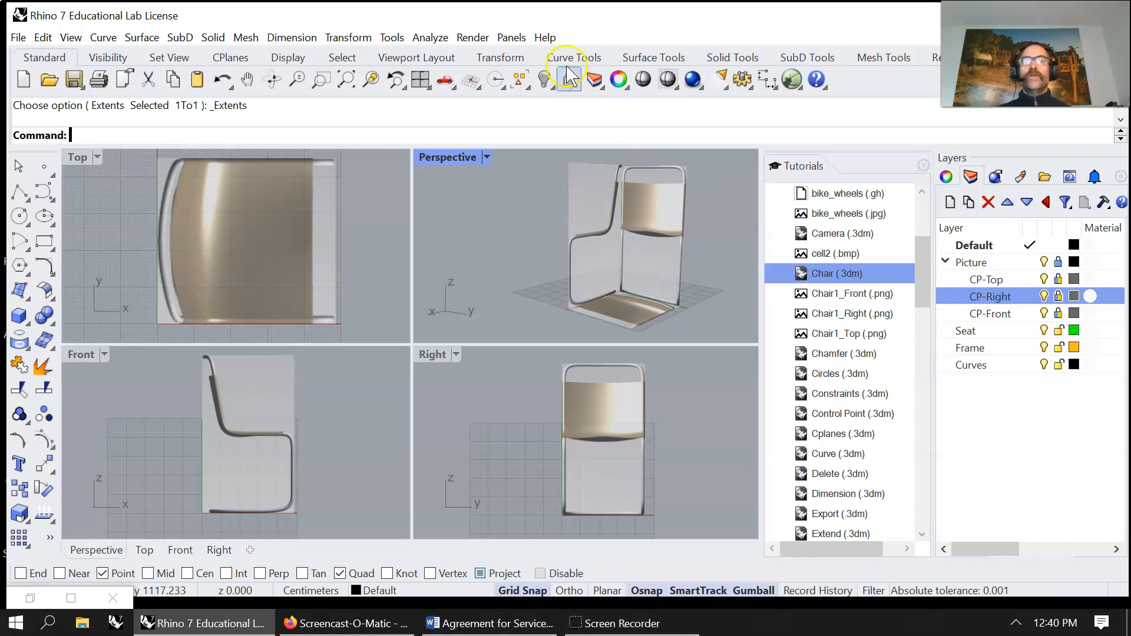
left_click(547, 38)
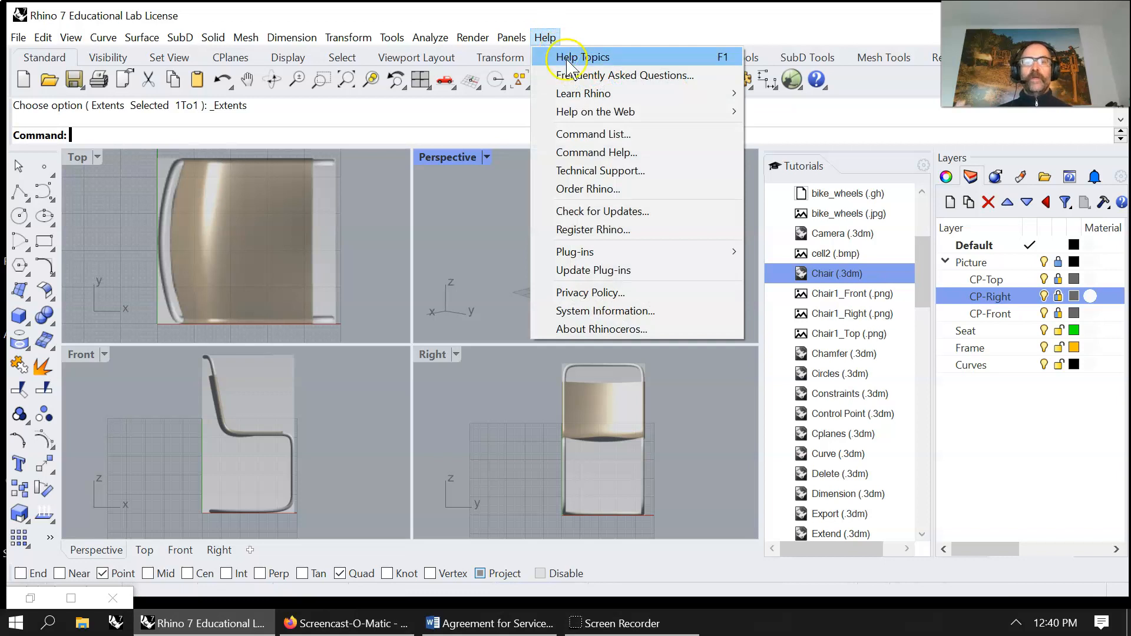
left_click(595, 96)
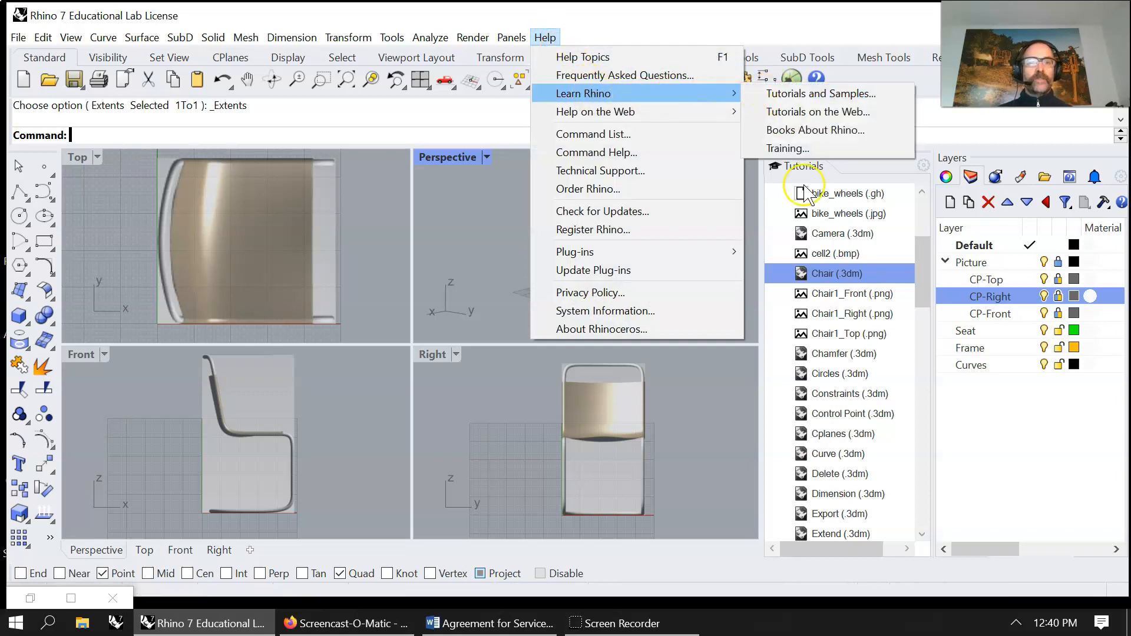
left_click(720, 441)
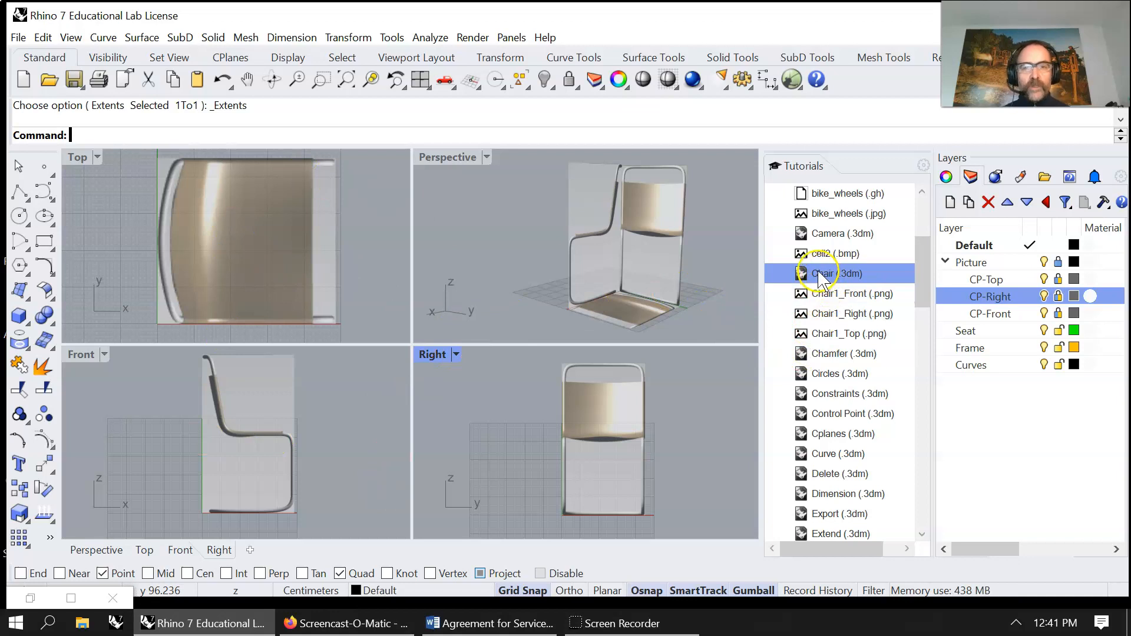
right_click_drag(655, 265, 642, 264)
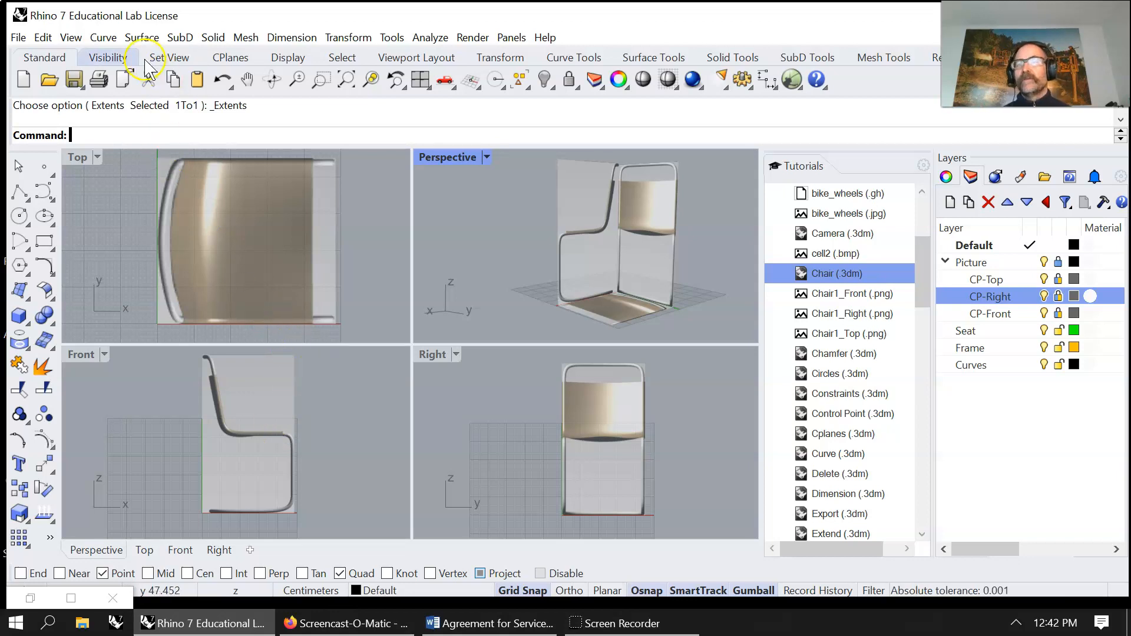
Start a polyline in the Front view and trace the chair frame's side profile from the rear end of the base to the backrest top
left_click(103, 38)
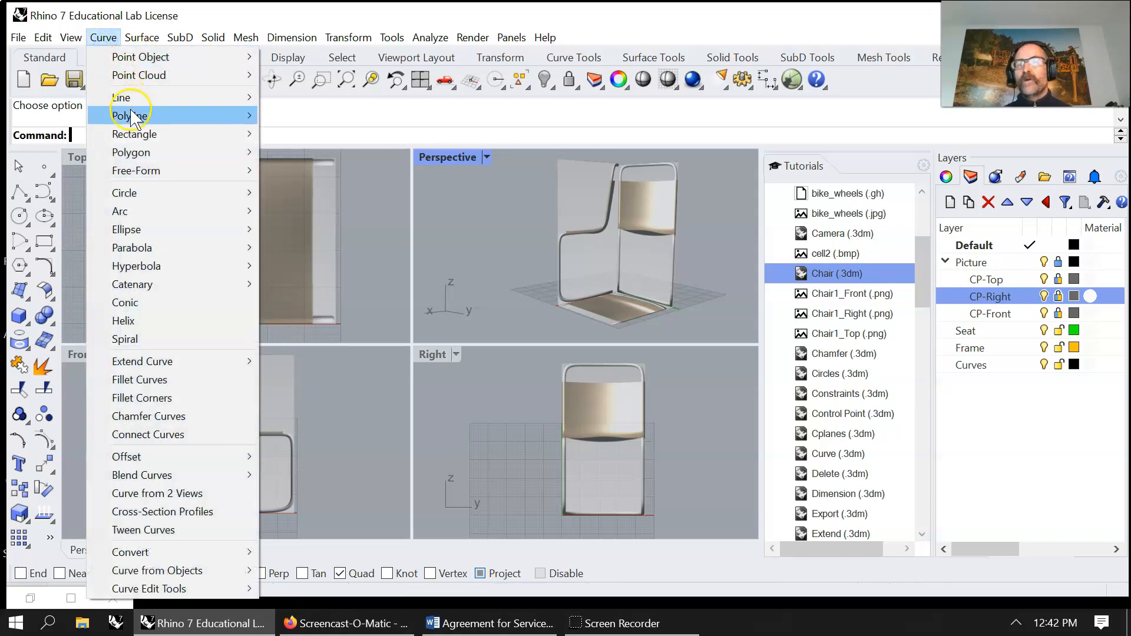
mouse_move(137, 118)
left_click(298, 117)
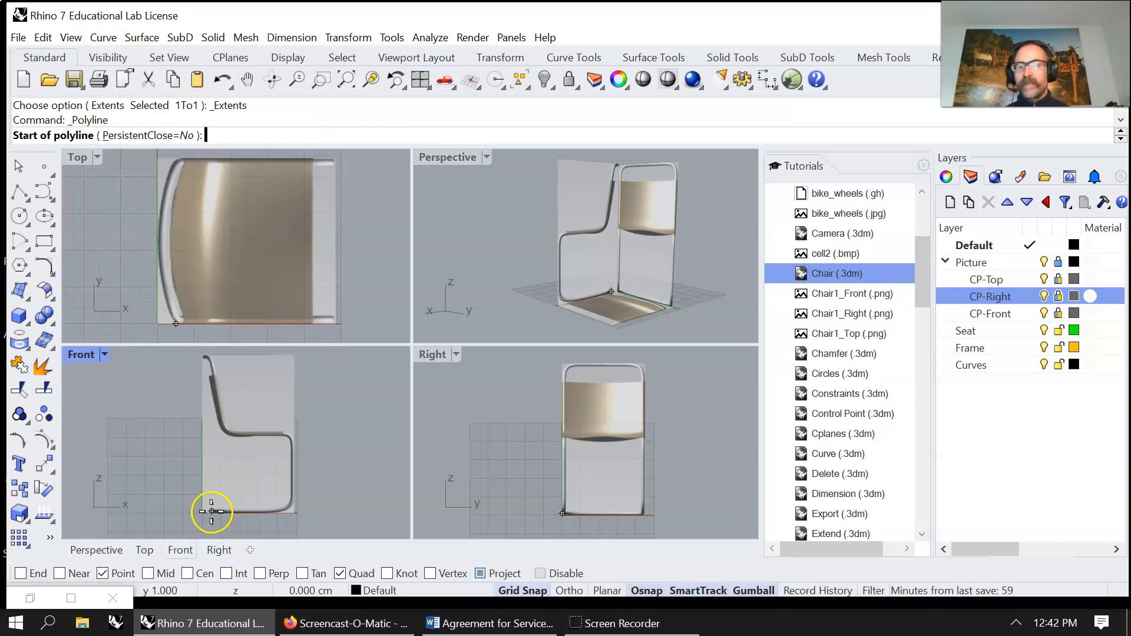
left_click(211, 512)
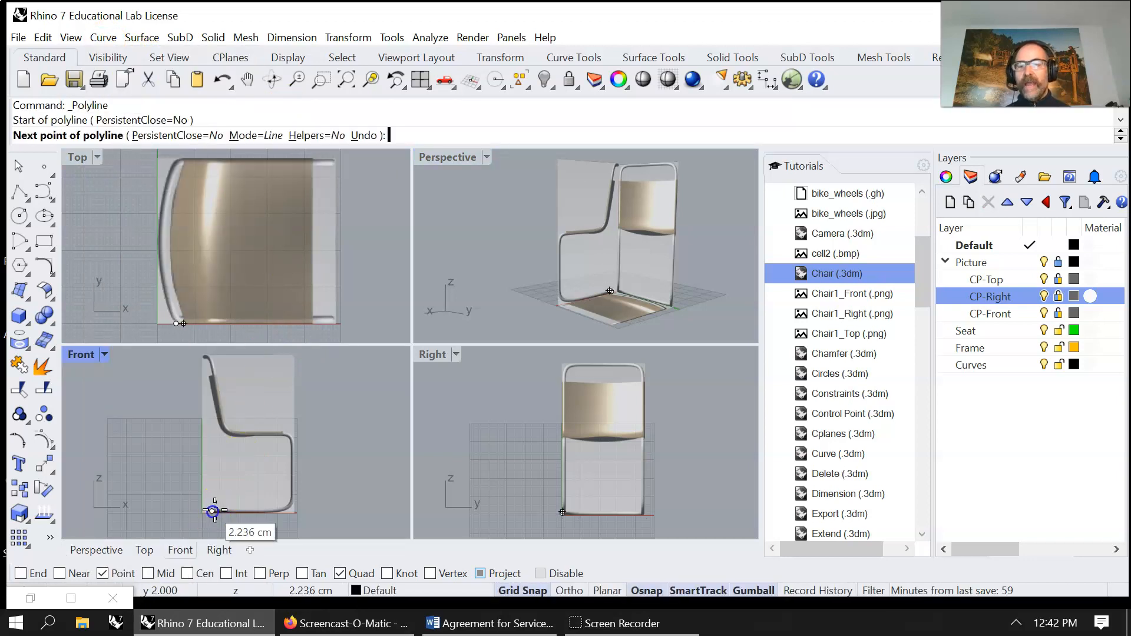
left_click(291, 510)
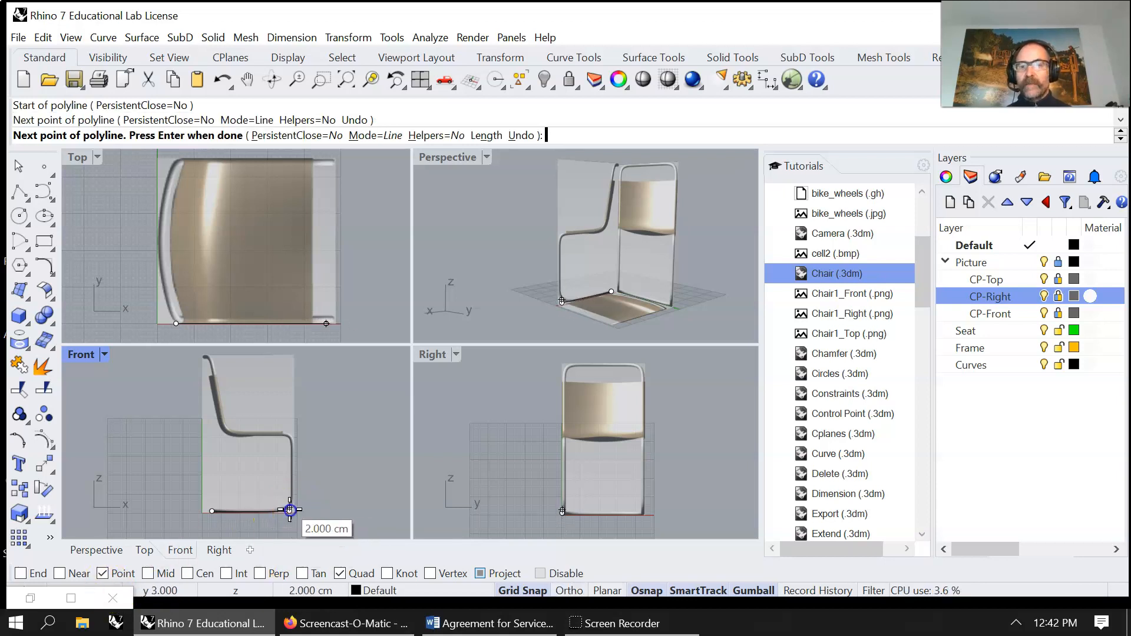
left_click(291, 435)
left_click(225, 435)
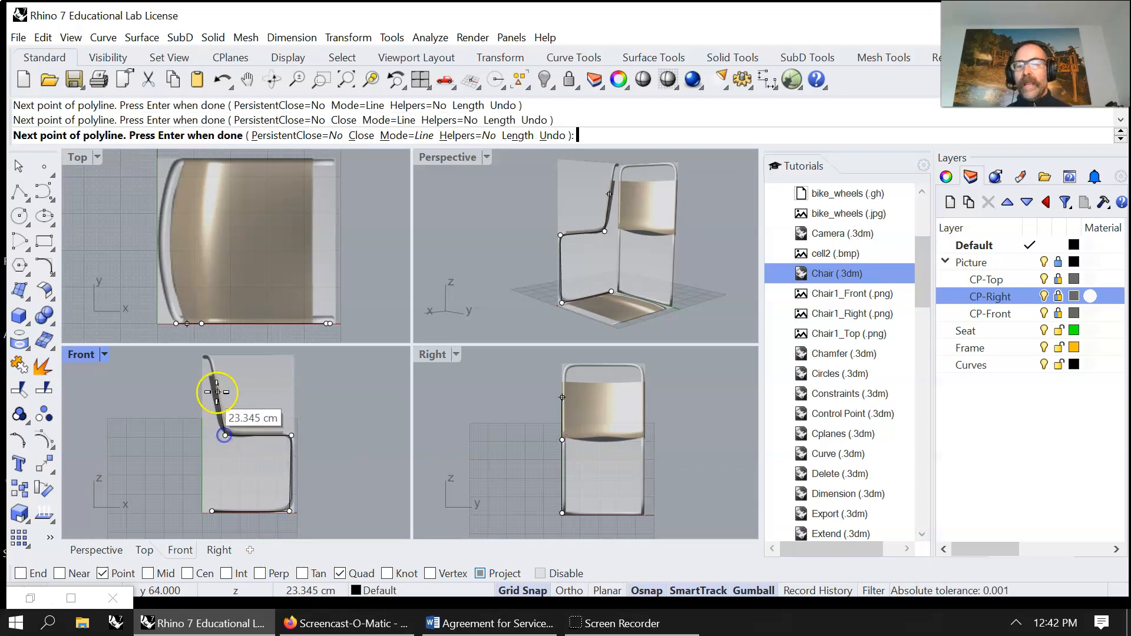
left_click(211, 358)
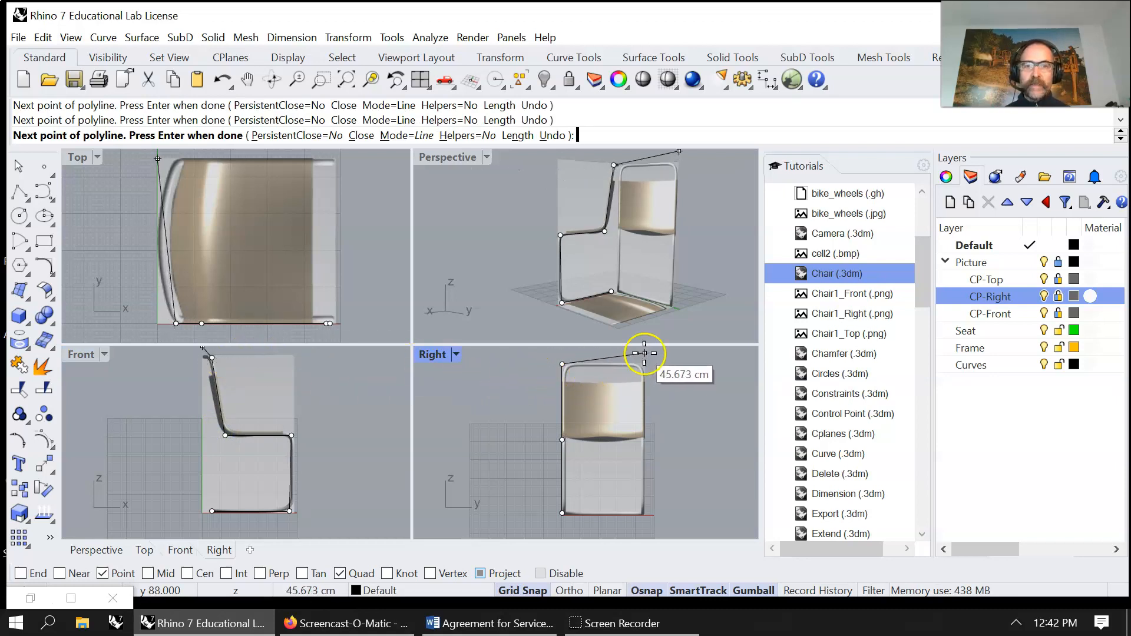
Continue the polyline straight across the backrest top in the Right view and down to the rear seat corner on the opposite side
key("shift")
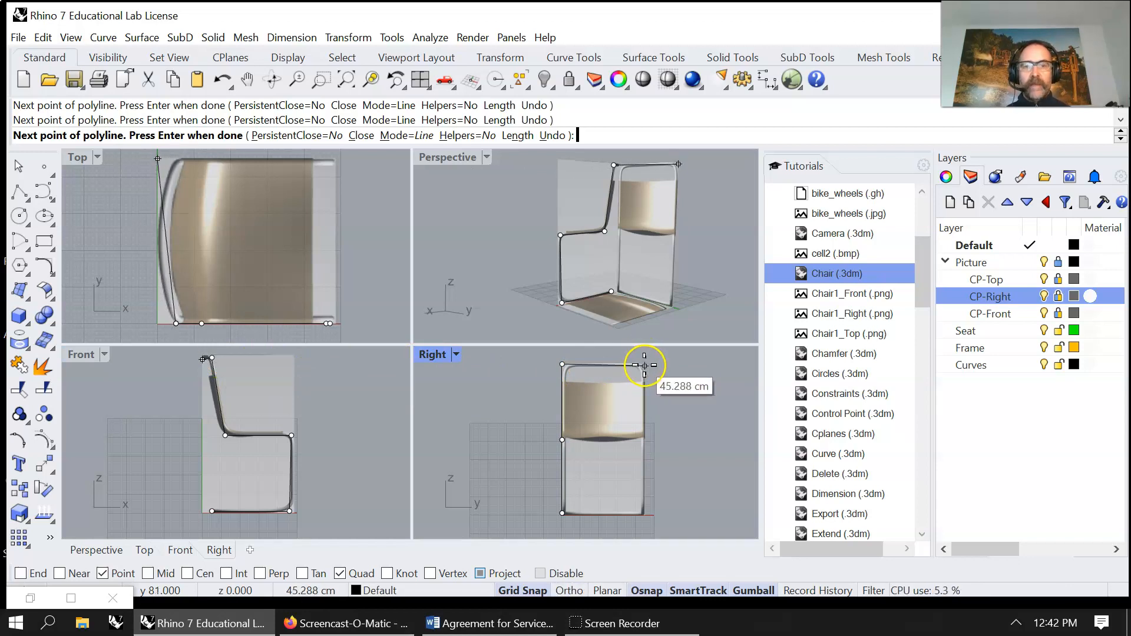
left_click(643, 365)
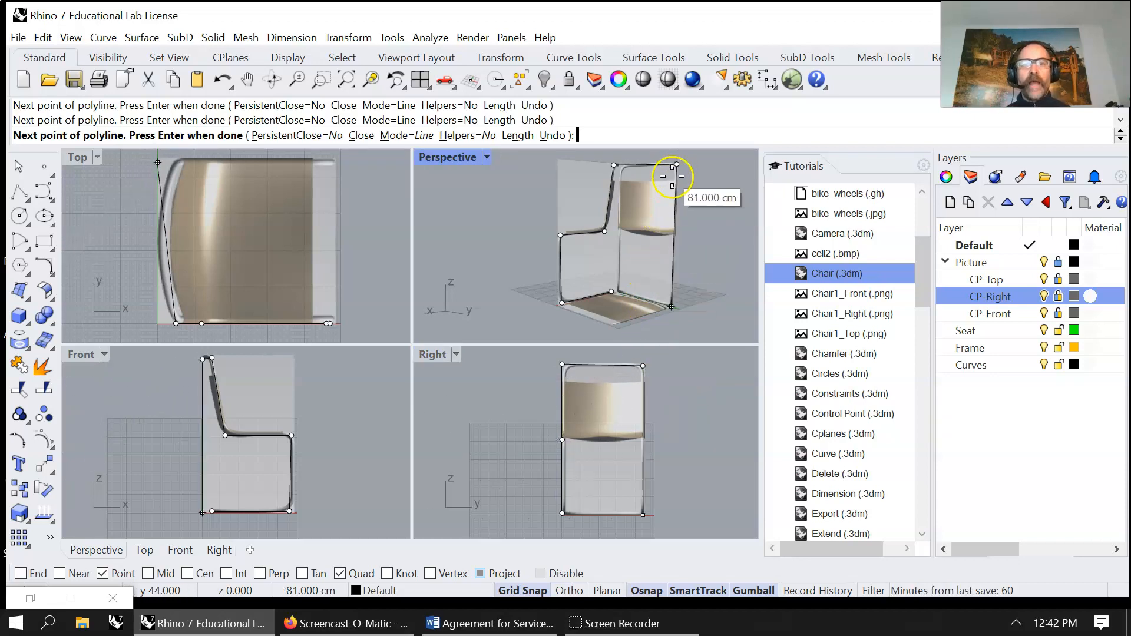
left_click(644, 240)
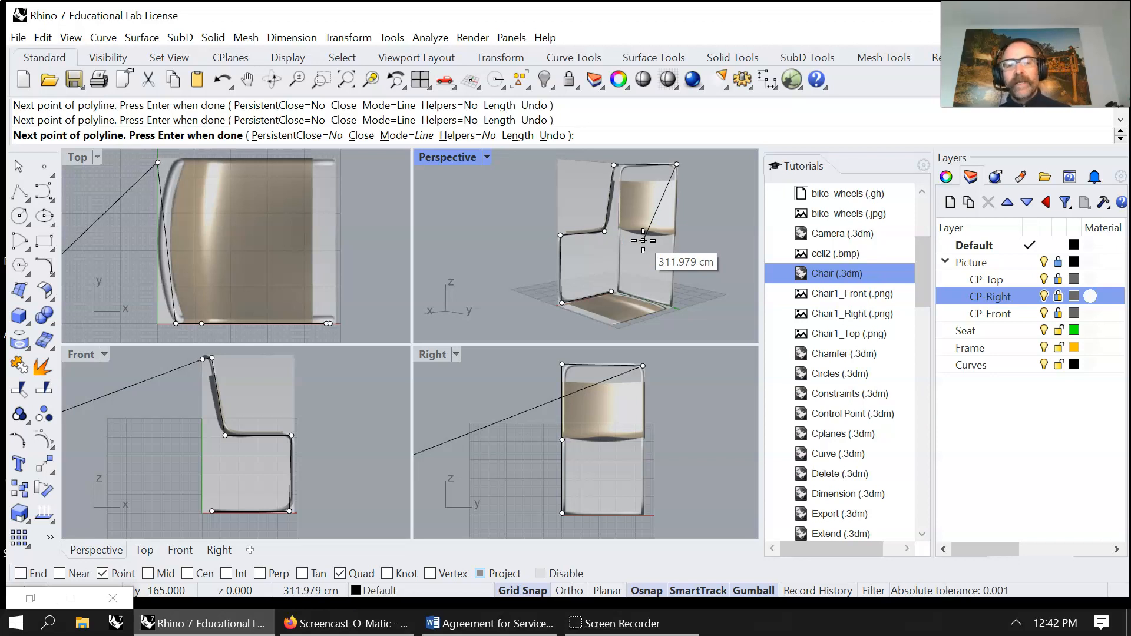
left_click(650, 237)
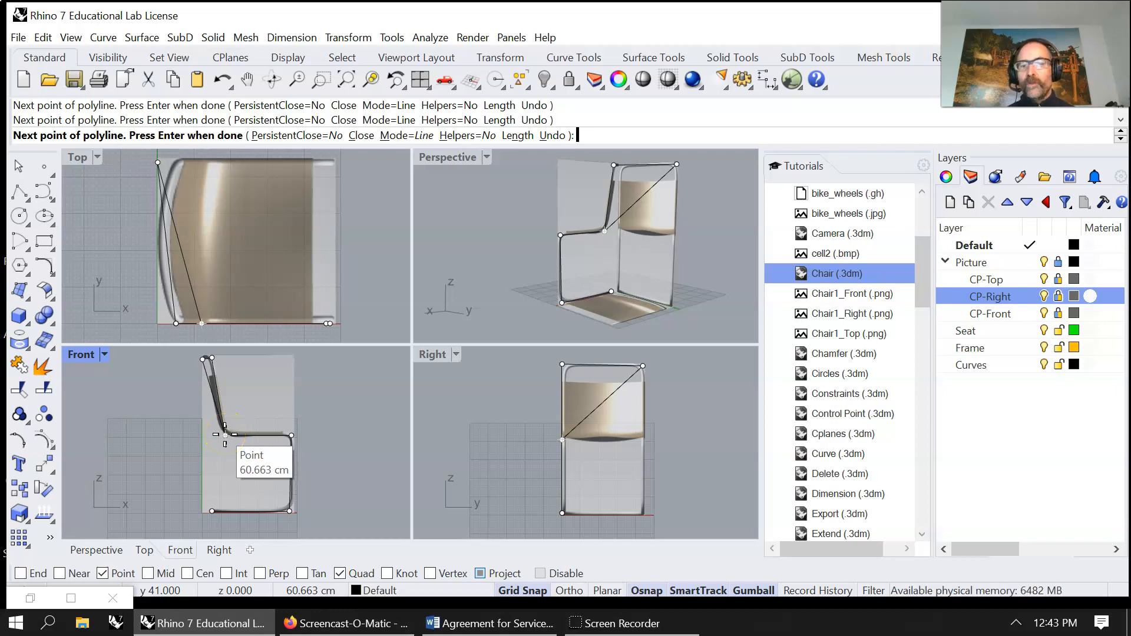
right_click(230, 438)
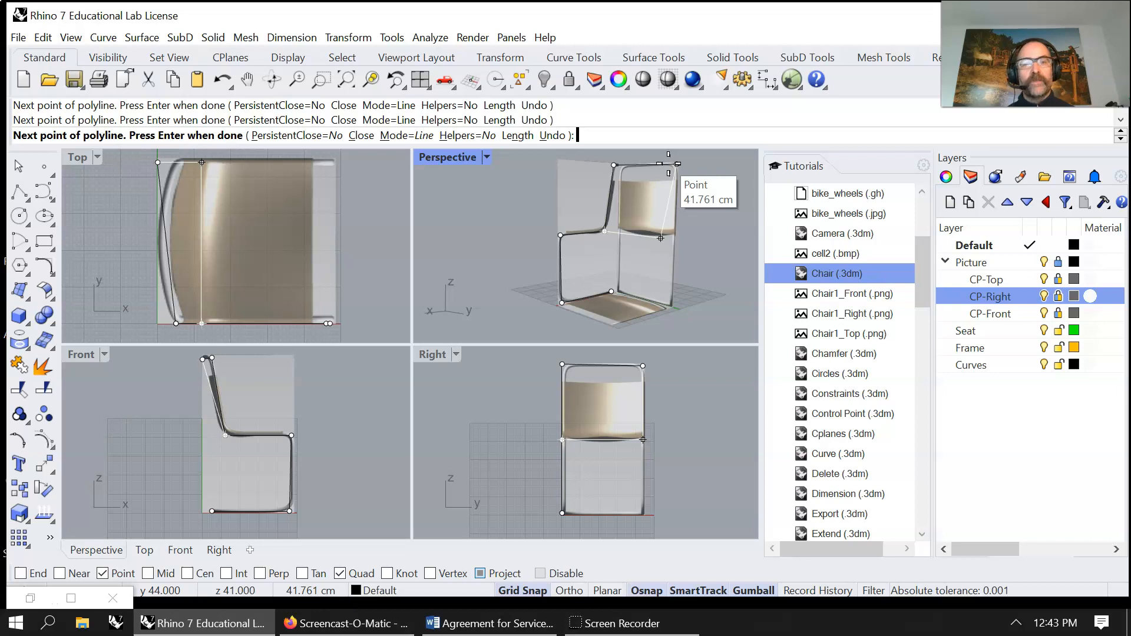
left_click(669, 163)
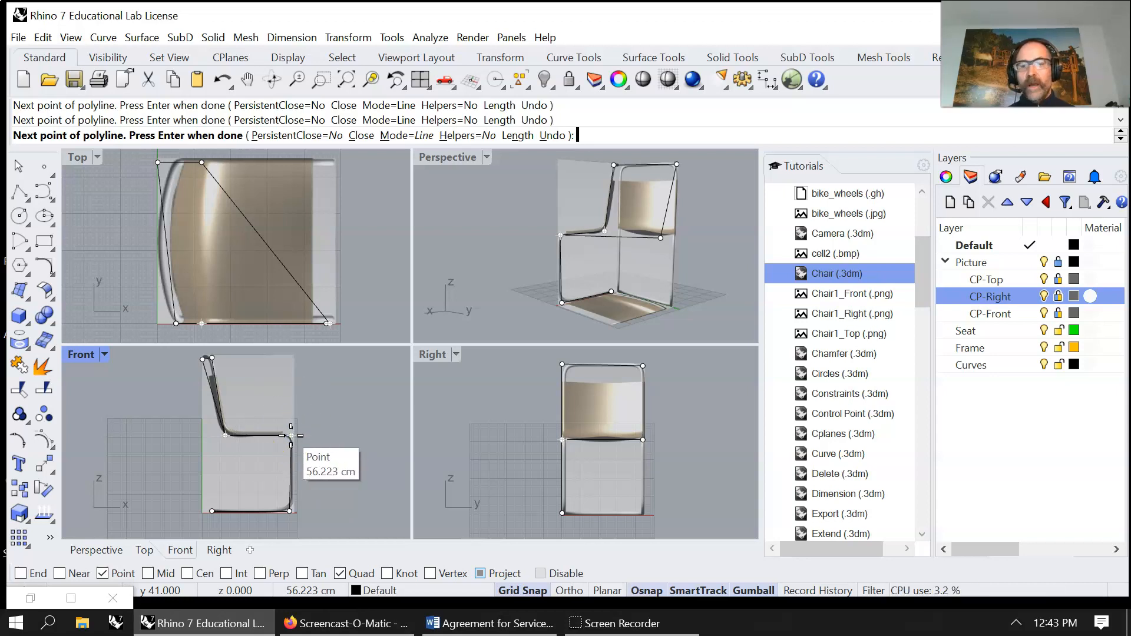
Continue the polyline along the opposite seat edge, front leg and base, matching the first side's points, and close it
left_click(607, 251)
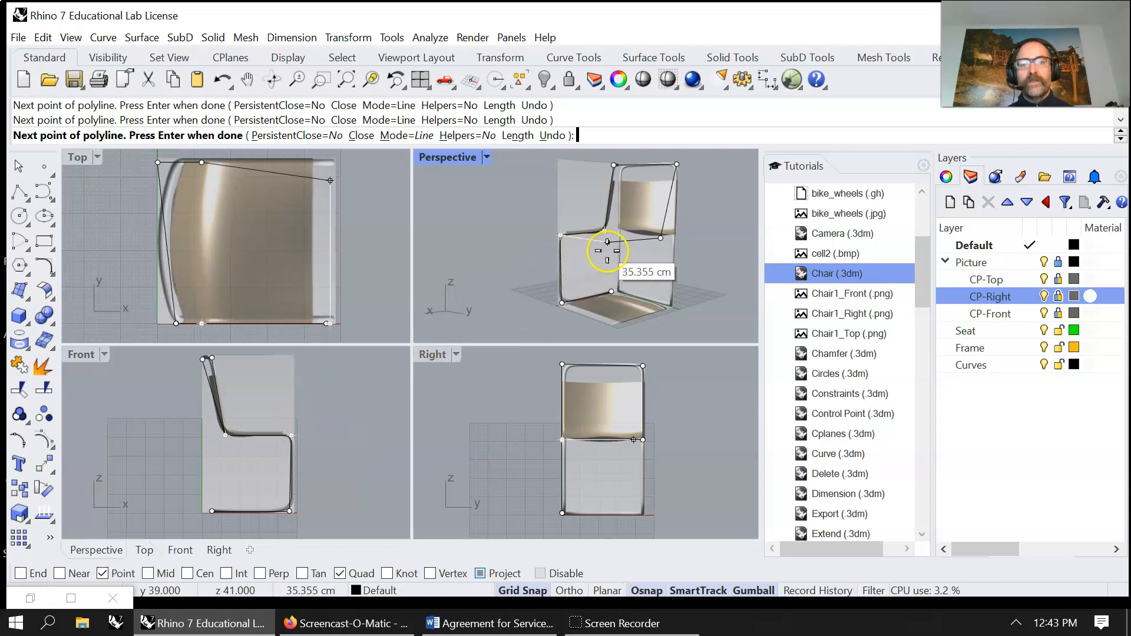
left_click(660, 236)
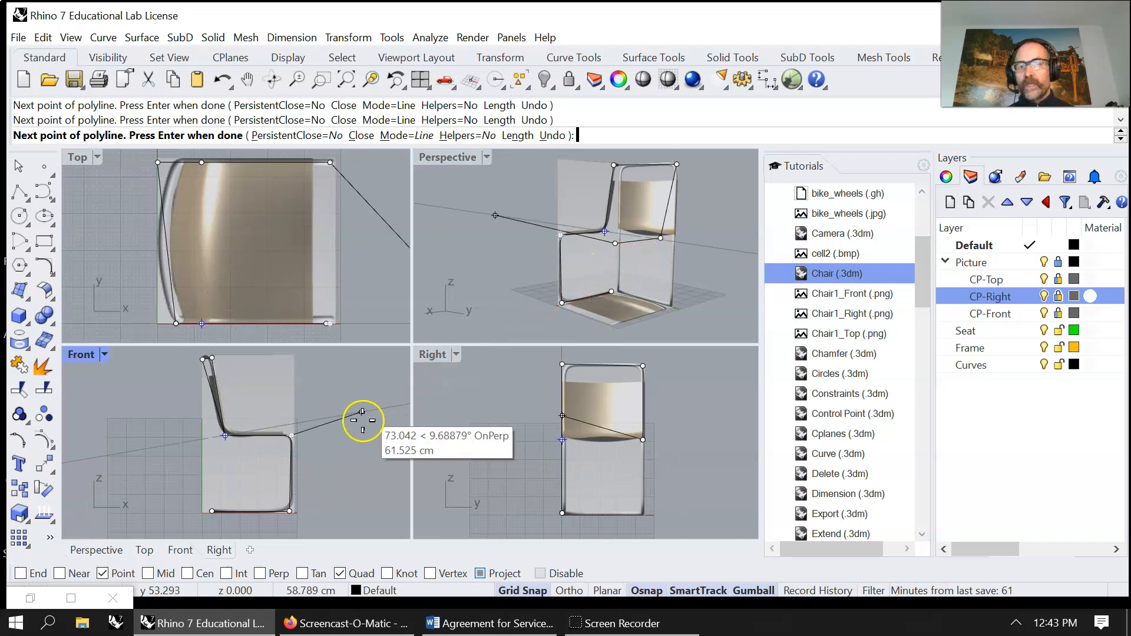
left_click(287, 511)
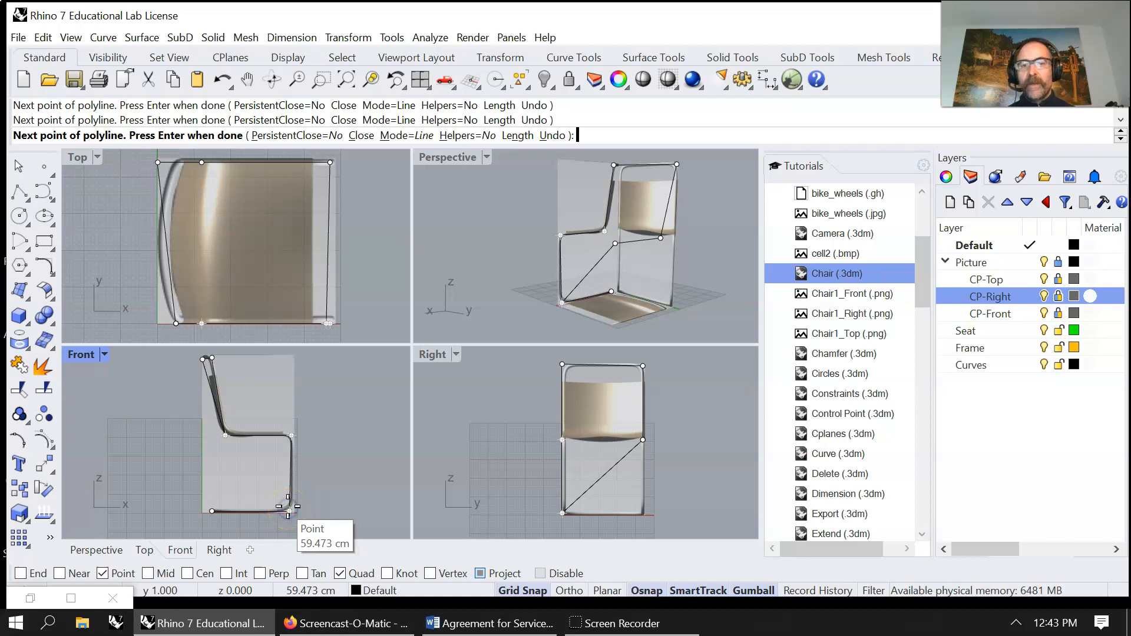
left_click(617, 245)
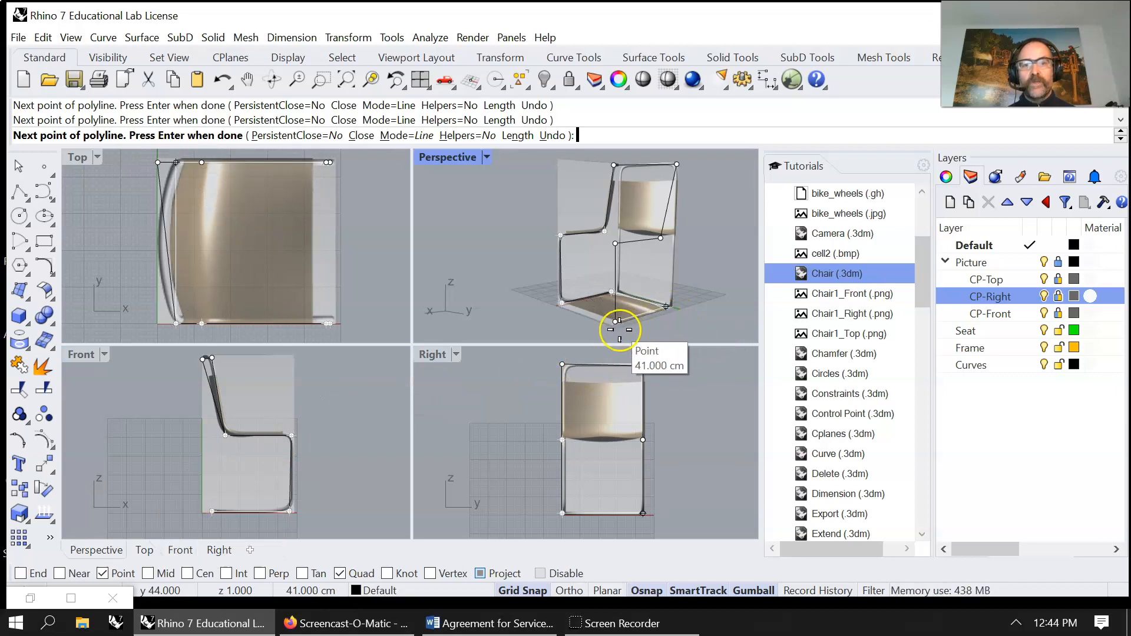
left_click(663, 307)
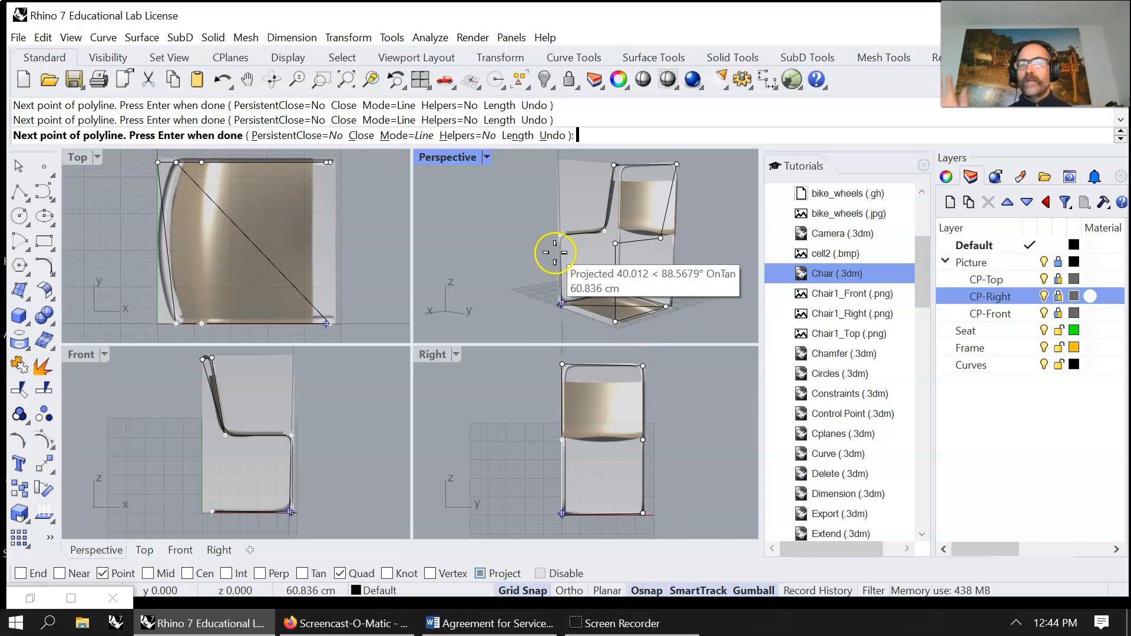
left_click(361, 135)
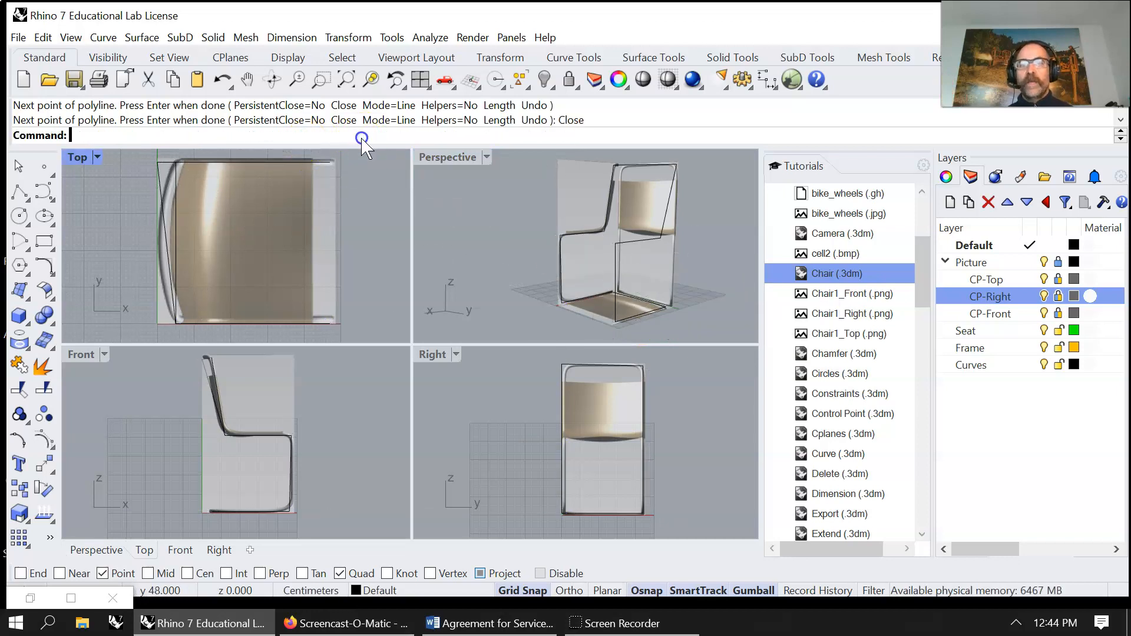
Hide the CP-Top, CP-Right and CP-Front picture layers and inspect the polyline in a maximized Perspective view
left_click(1047, 313)
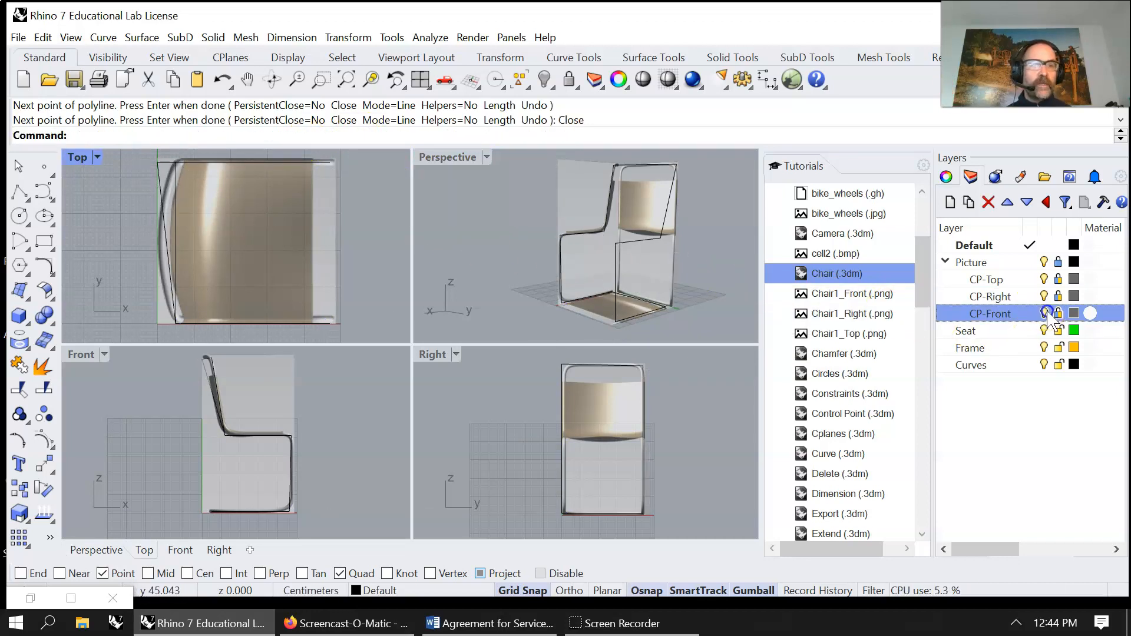
left_click(1044, 297)
left_click(1044, 279)
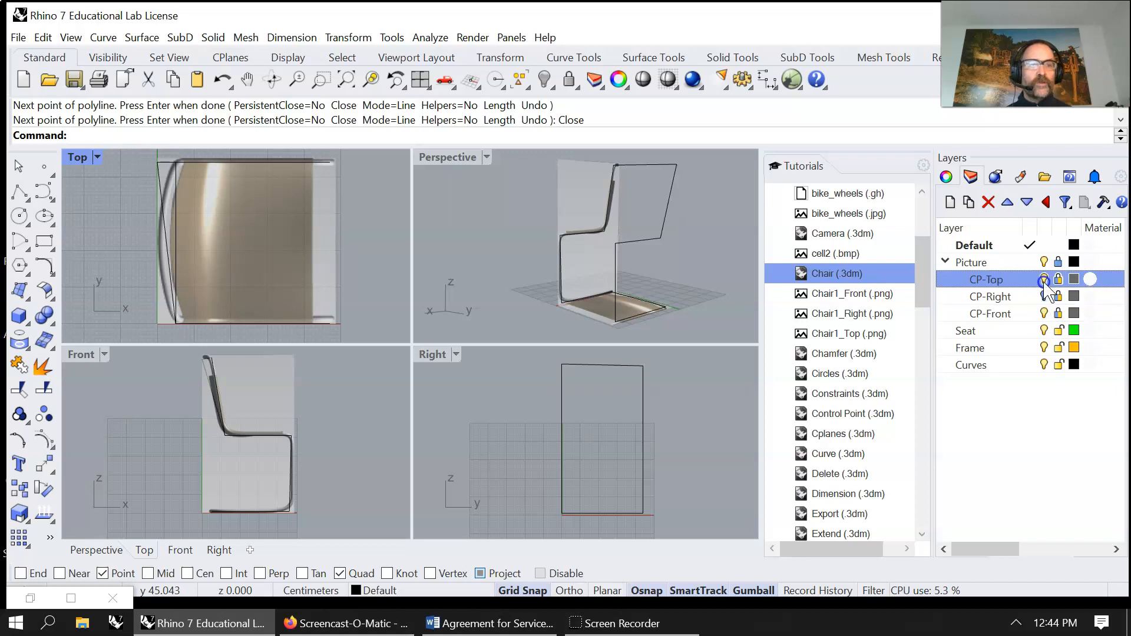
left_click(1045, 314)
right_click_drag(682, 315, 671, 290)
scroll(526, 237, "down", 3)
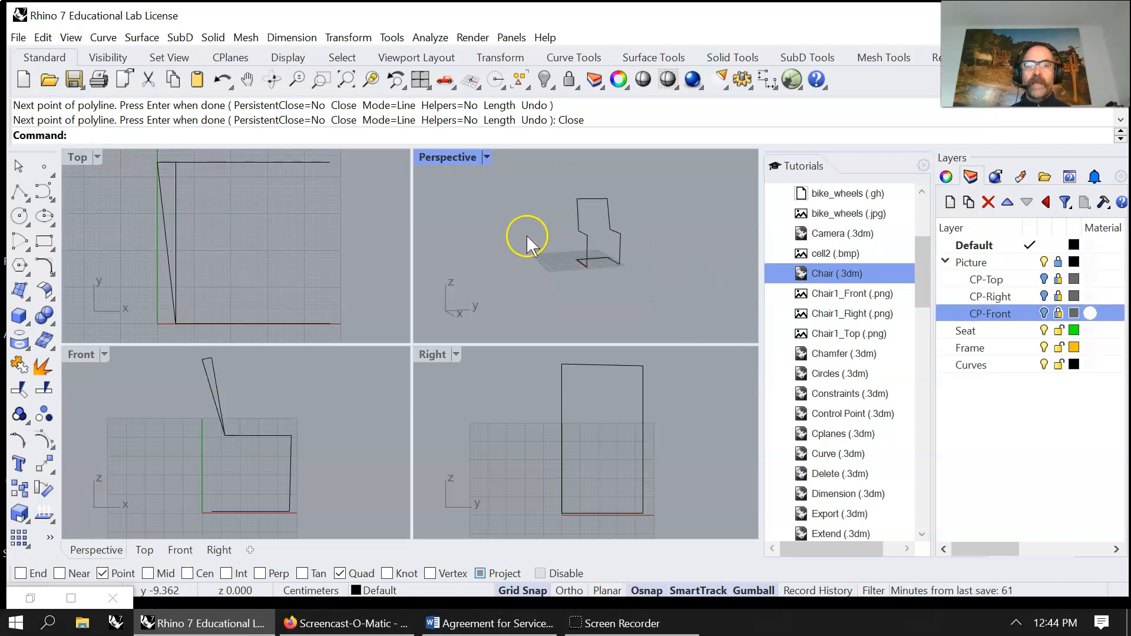
double_click(446, 158)
right_click_drag(372, 437, 416, 437)
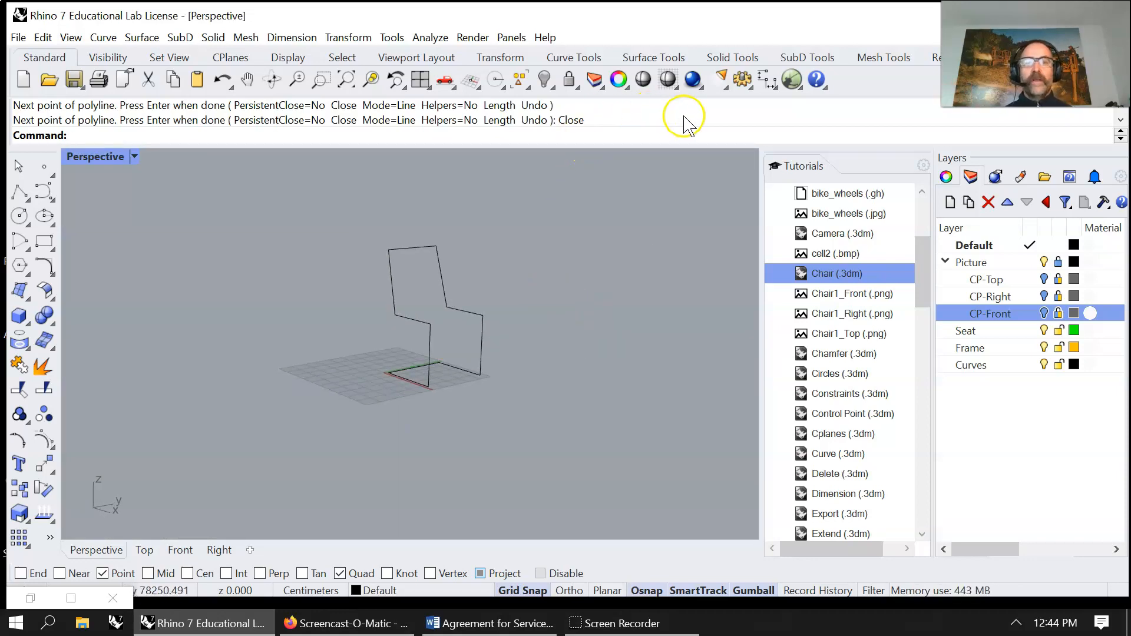
Launch Grasshopper and create a new empty document
left_click(791, 79)
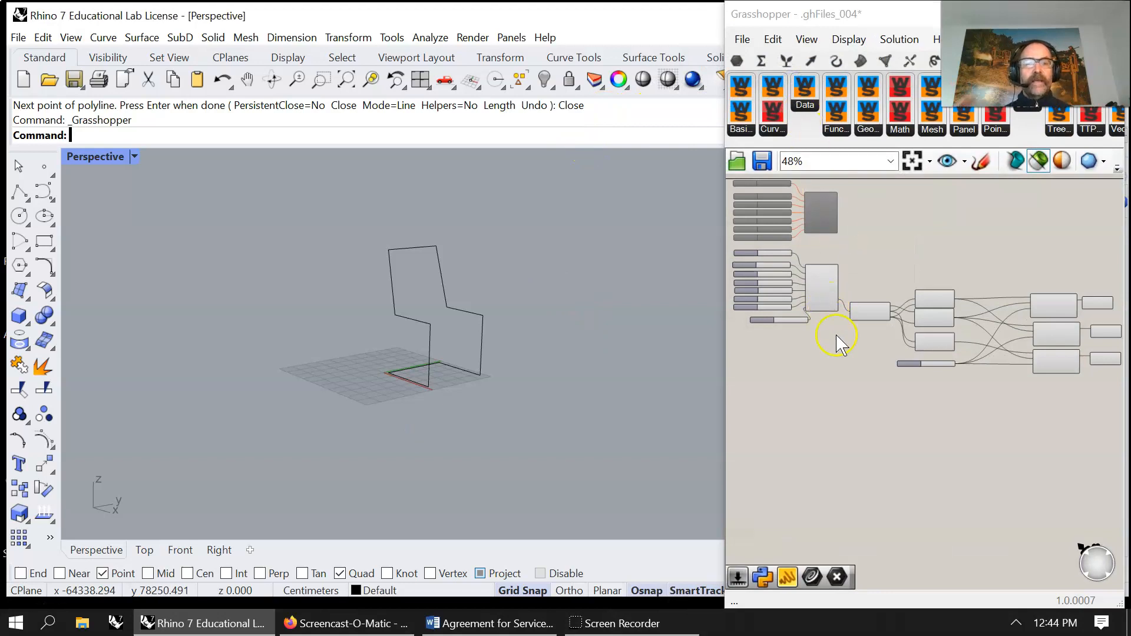
left_click(742, 39)
mouse_move(760, 105)
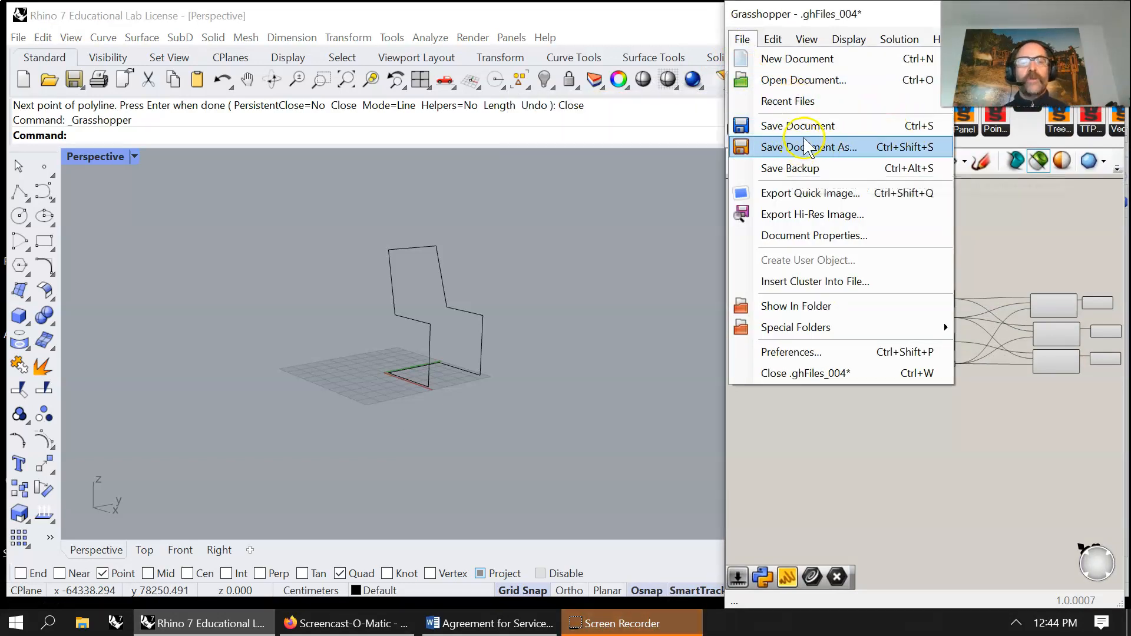
scroll(439, 253, "up", 2)
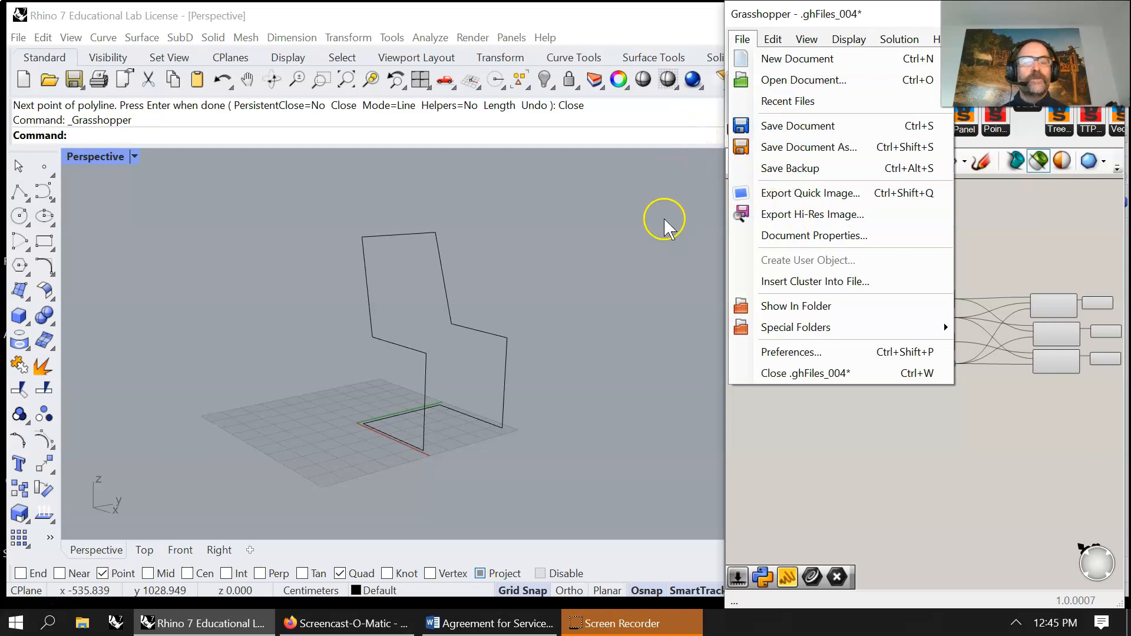
left_click(793, 58)
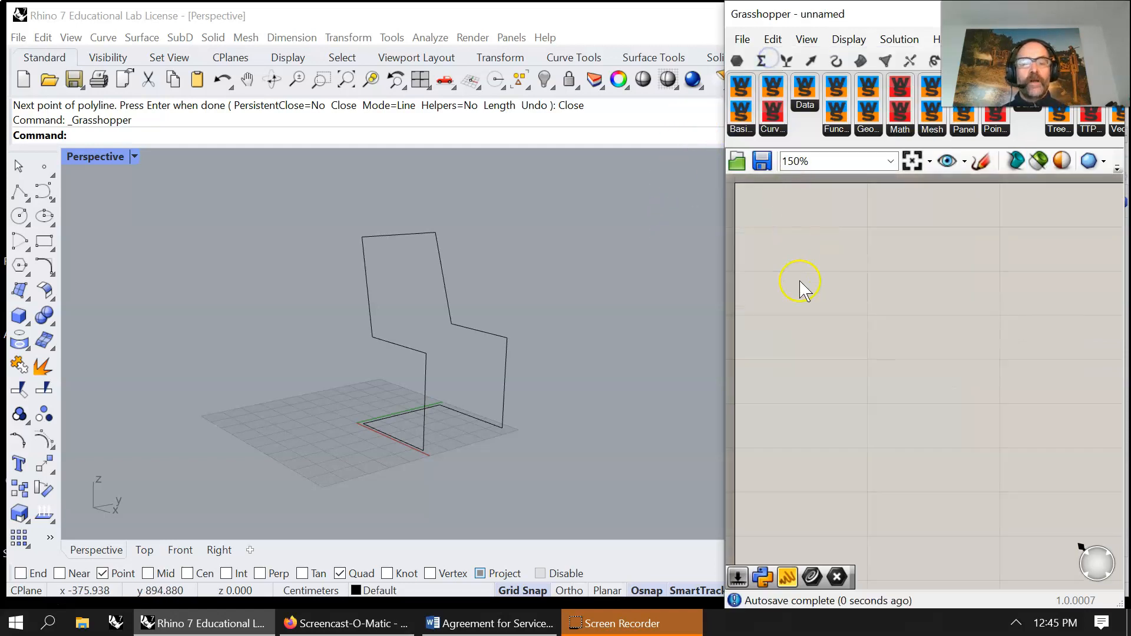
Add a Curve parameter to the Grasshopper canvas and reference the closed chair polyline in it
left_click(738, 61)
left_click_drag(798, 84, 831, 260)
left_click(497, 335)
left_click(831, 262)
right_click(830, 263)
left_click(881, 470)
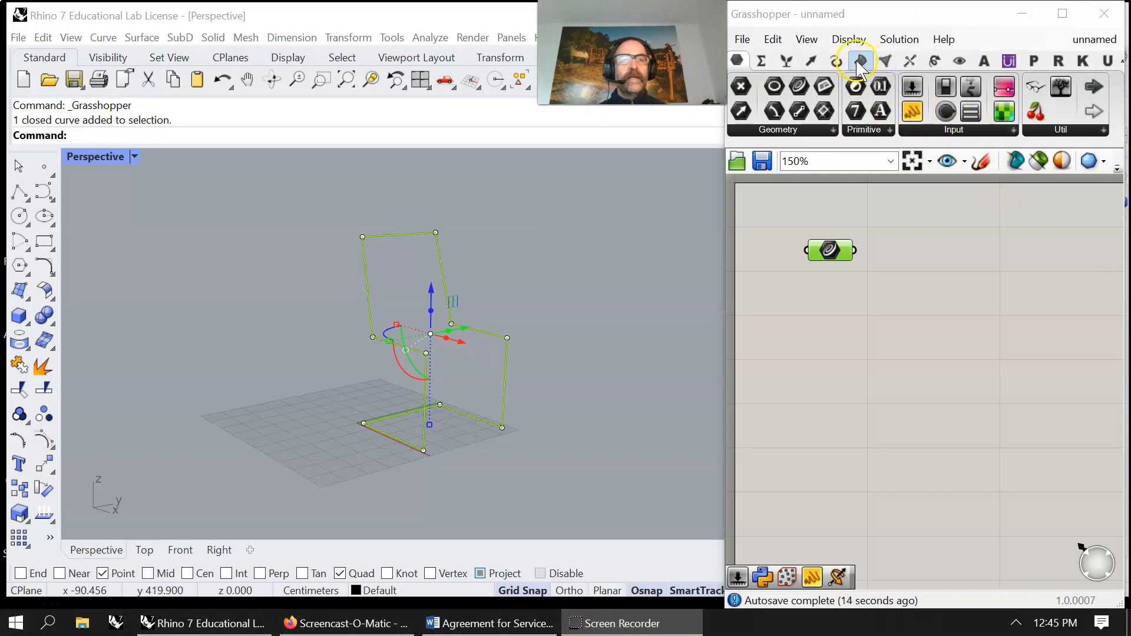
Add a Pipe Variable component to the Grasshopper canvas beside the Curve parameter
left_click(860, 61)
left_click(953, 129)
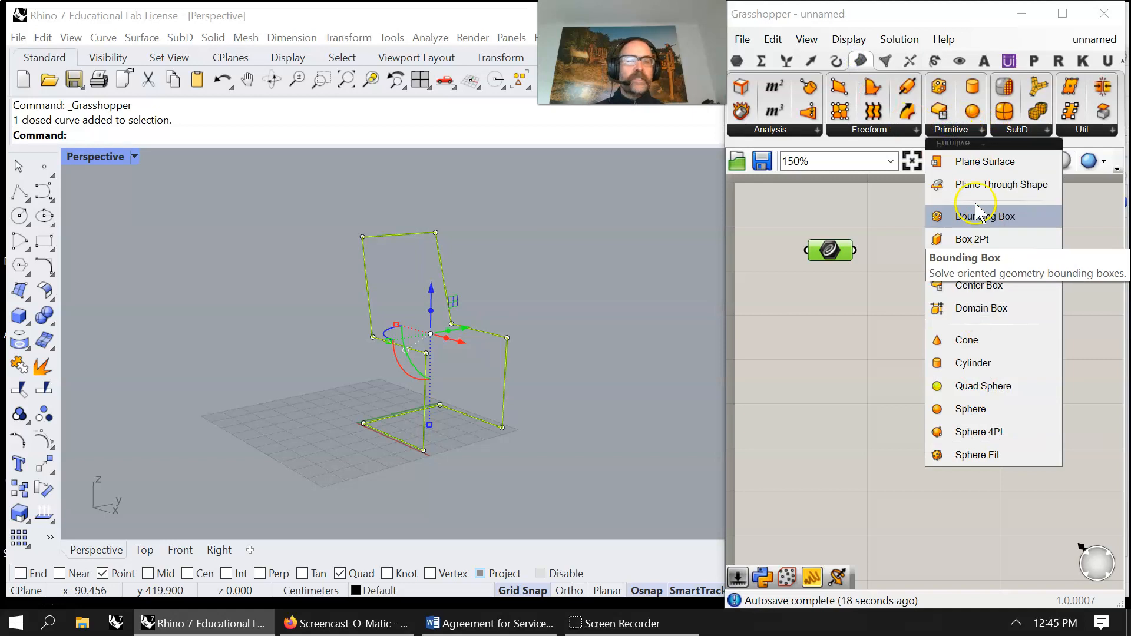
left_click(915, 130)
left_click(1005, 426)
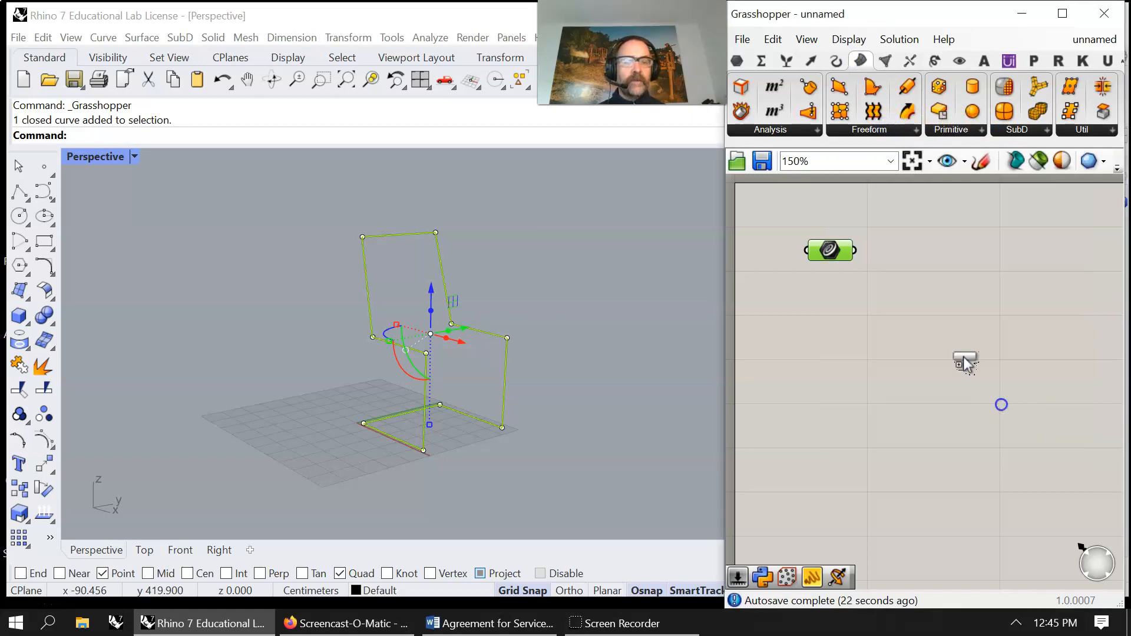
left_click(1020, 265)
left_click_drag(921, 236, 1015, 259)
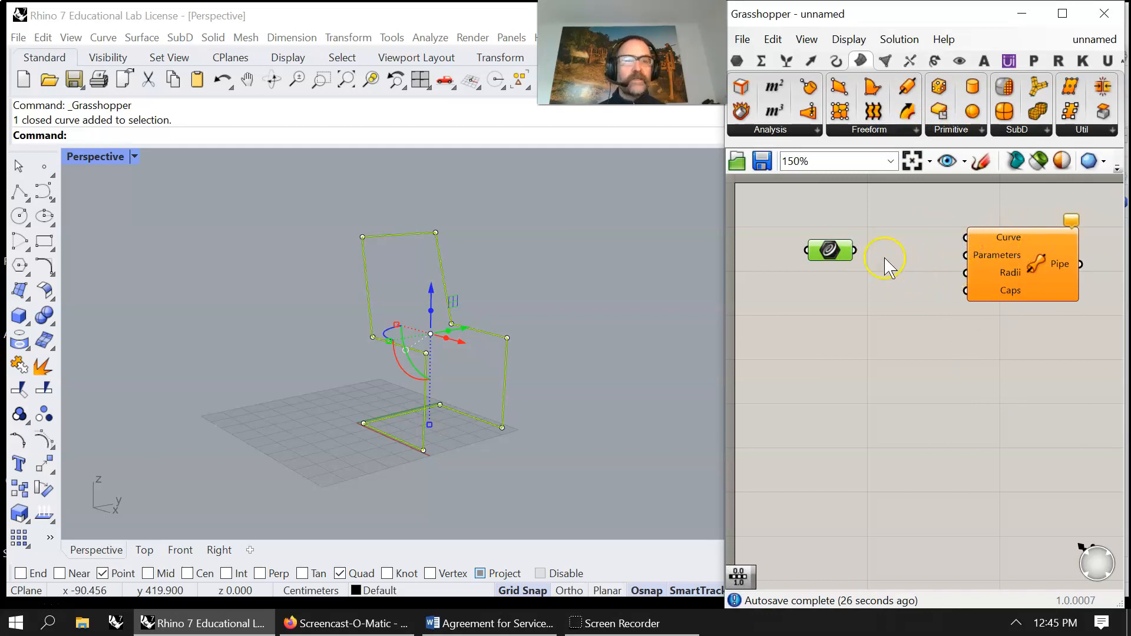
Wire the Curve parameter into the pipe component's Curve input and reparameterize that input
left_click_drag(870, 249, 967, 237)
left_click_drag(1004, 276, 1031, 288)
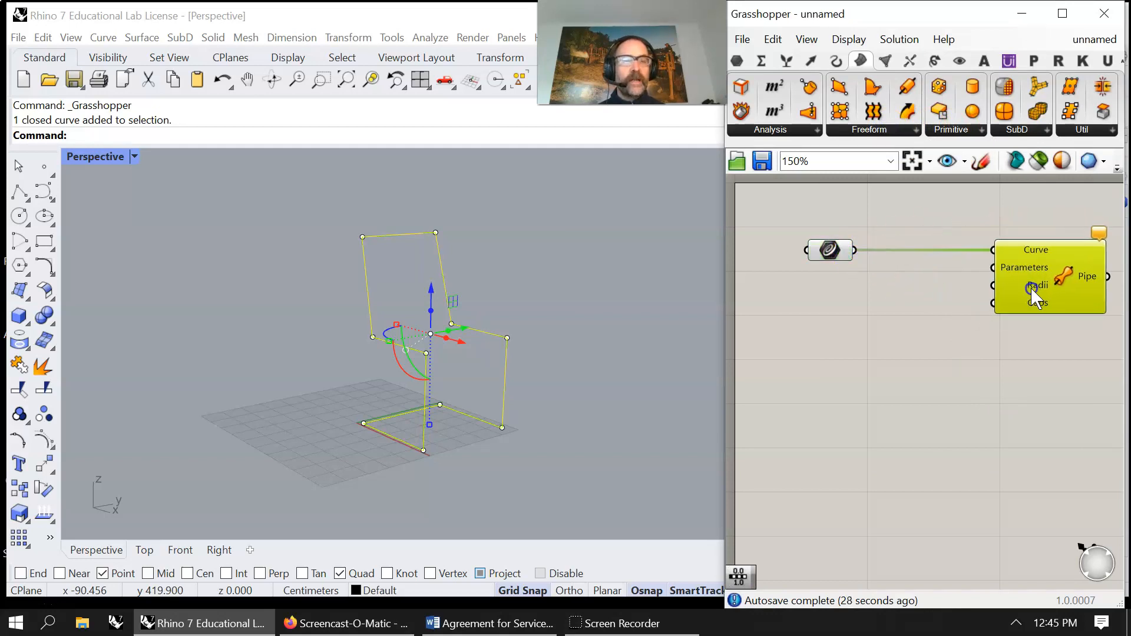
right_click(1029, 259)
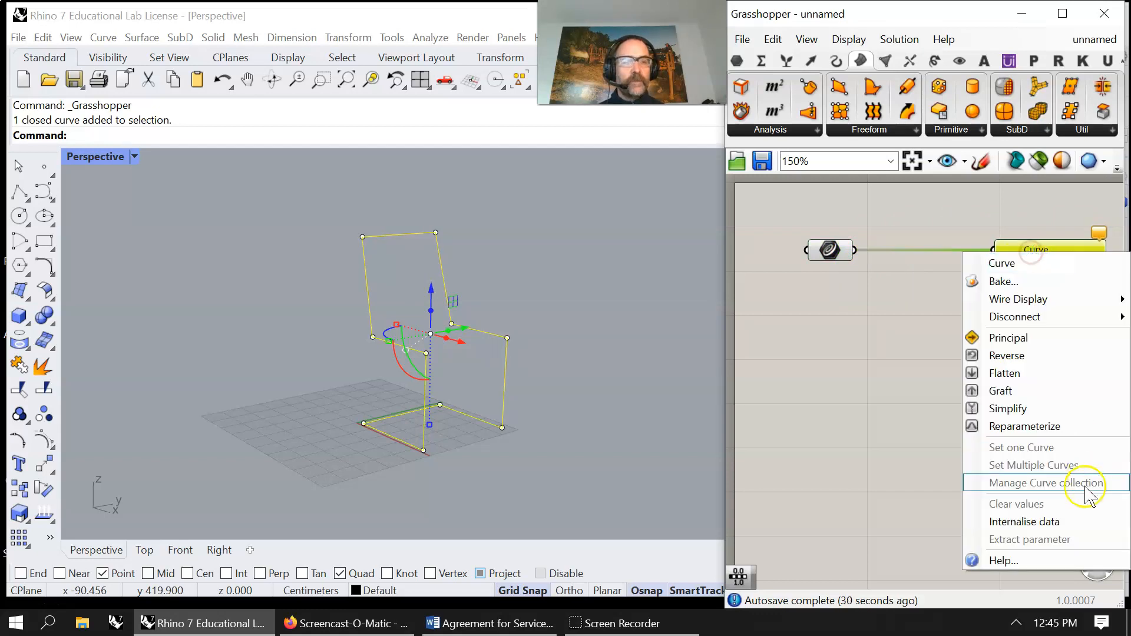
left_click(1021, 429)
left_click_drag(1033, 281, 1047, 282)
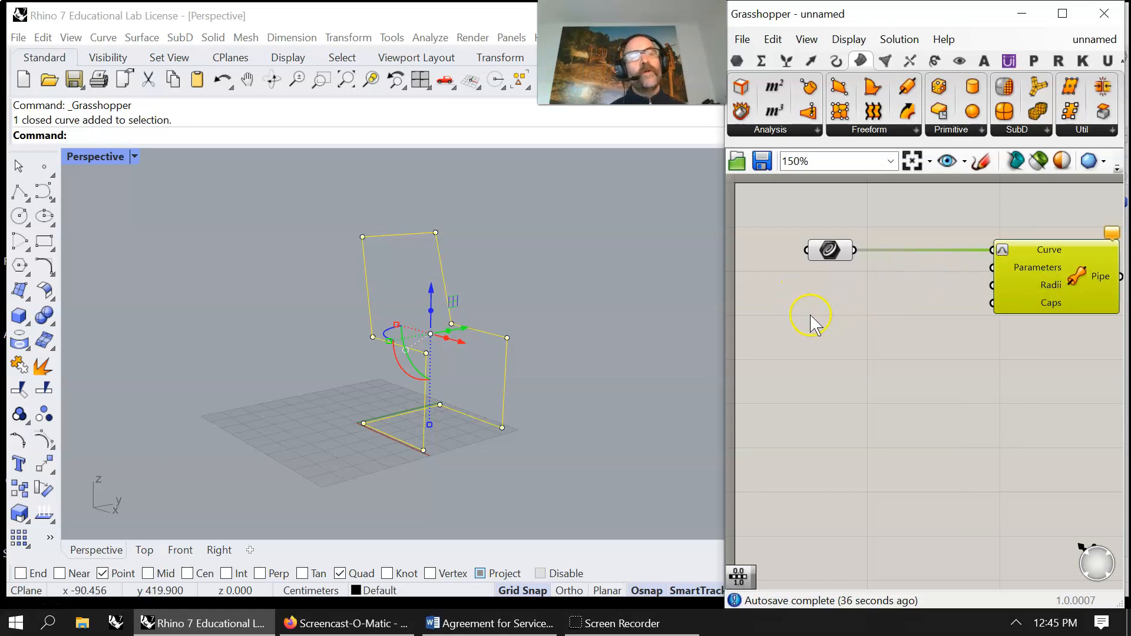
Add a Range component below the Curve parameter and wire its output into the pipe's Parameters input
left_click(760, 60)
left_click(787, 60)
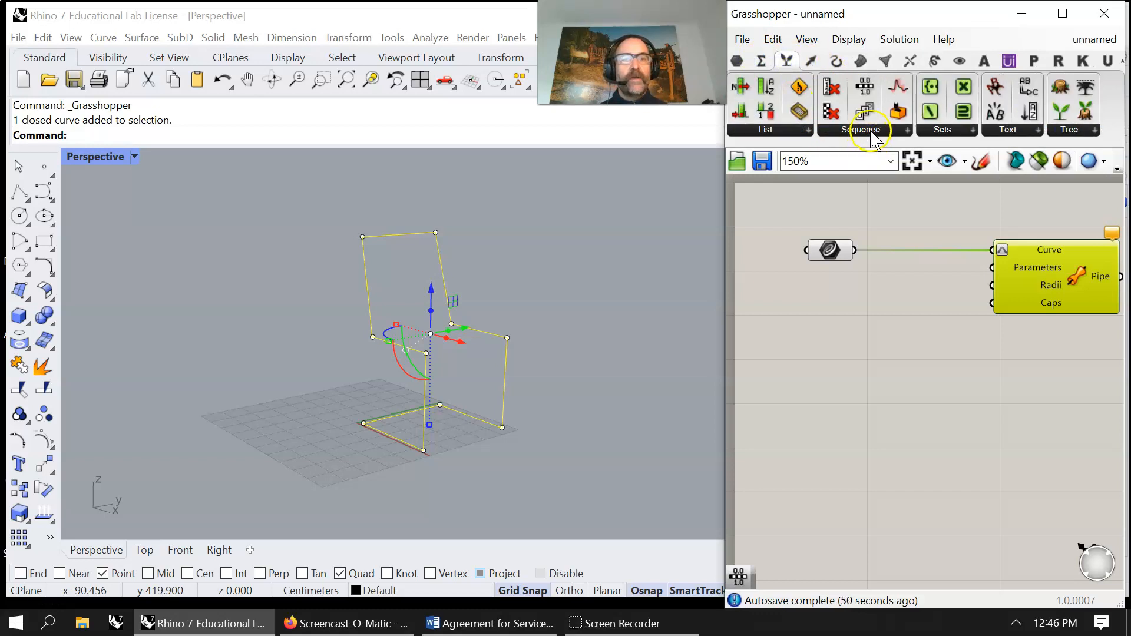
left_click(861, 129)
left_click_drag(837, 354, 981, 268)
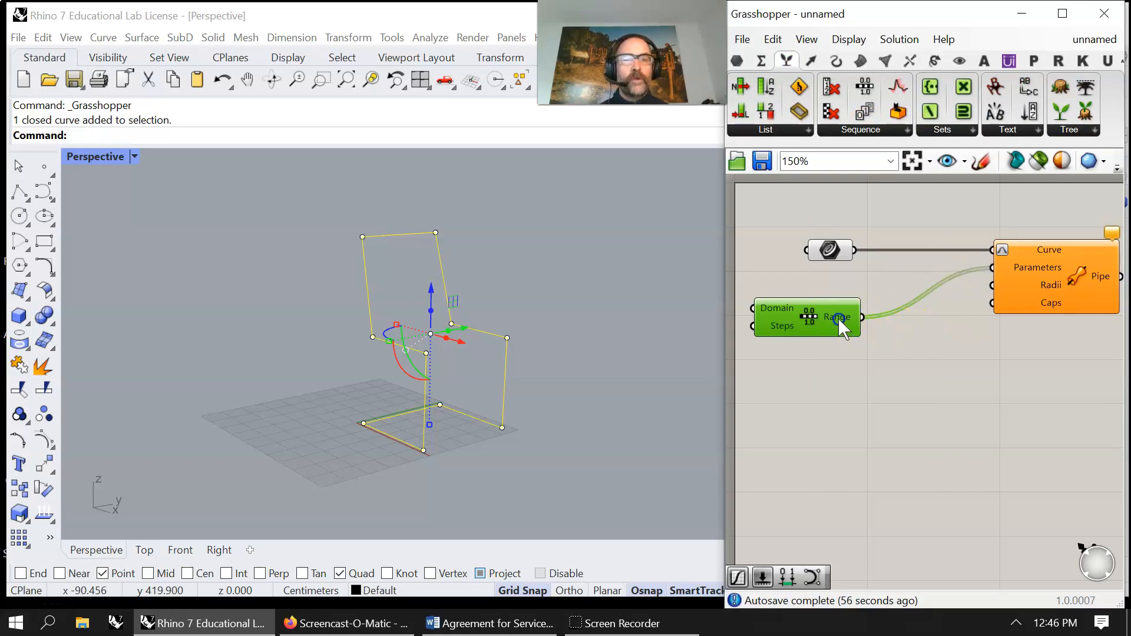
left_click_drag(844, 330, 841, 313)
Add a Graph Mapper fed by the Range output and wire its result into the pipe's Radii input
left_click(738, 61)
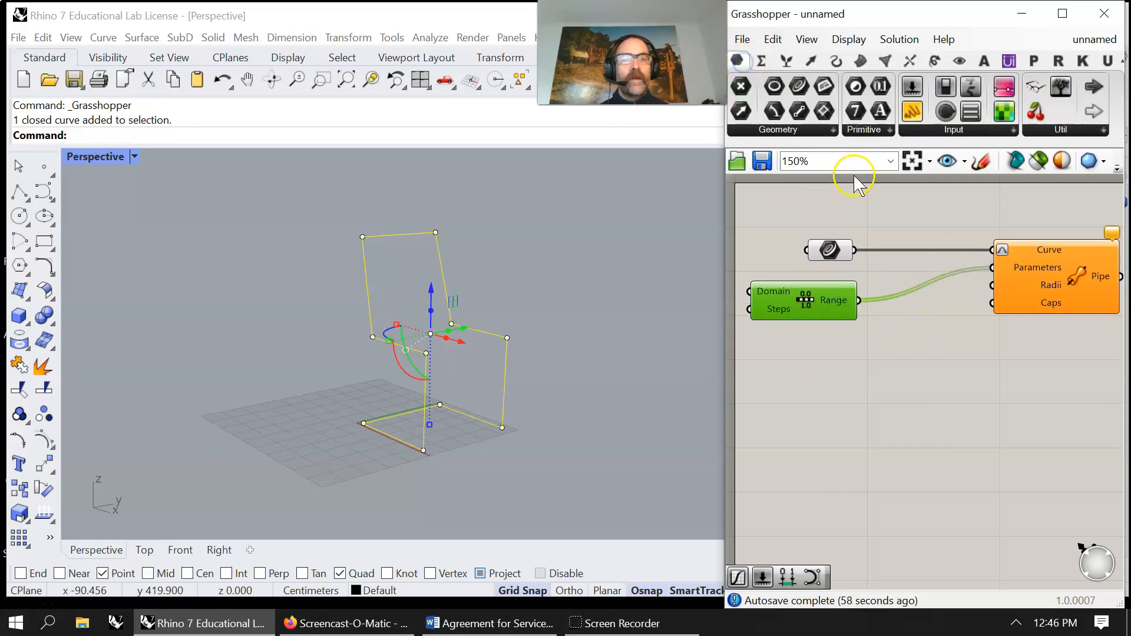
left_click(930, 130)
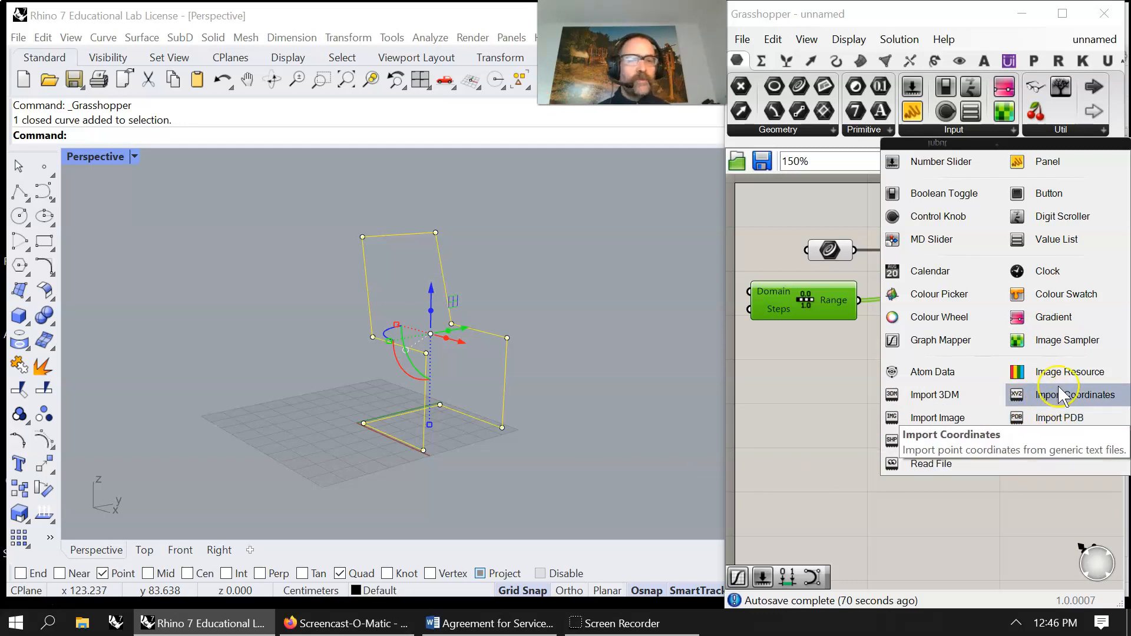
left_click(928, 341)
left_click(920, 367)
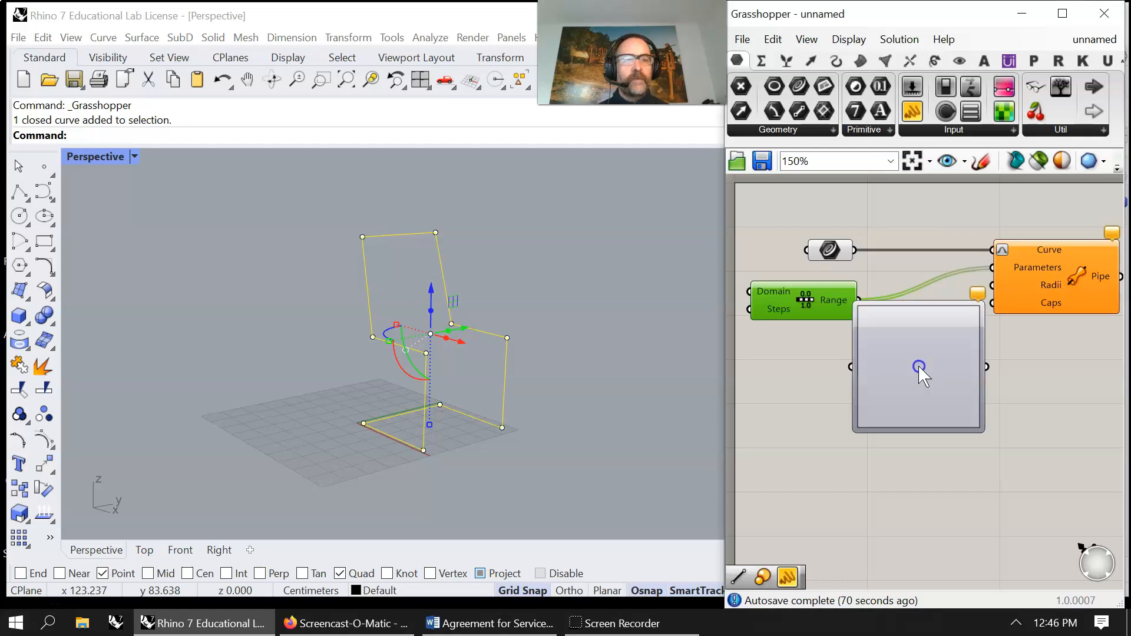
left_click(897, 377)
left_click_drag(858, 301, 855, 403)
left_click_drag(990, 404, 995, 285)
Set the Graph Mapper's graph type to Parabola and reshape it into a narrower curve
right_click(937, 440)
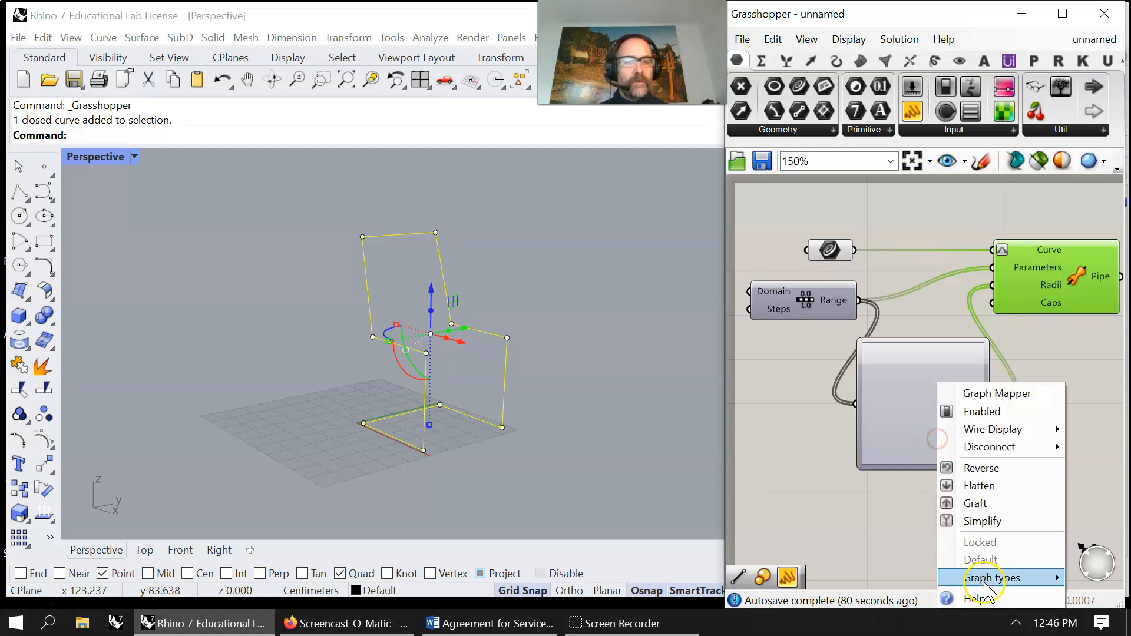
mouse_move(973, 578)
left_click(850, 496)
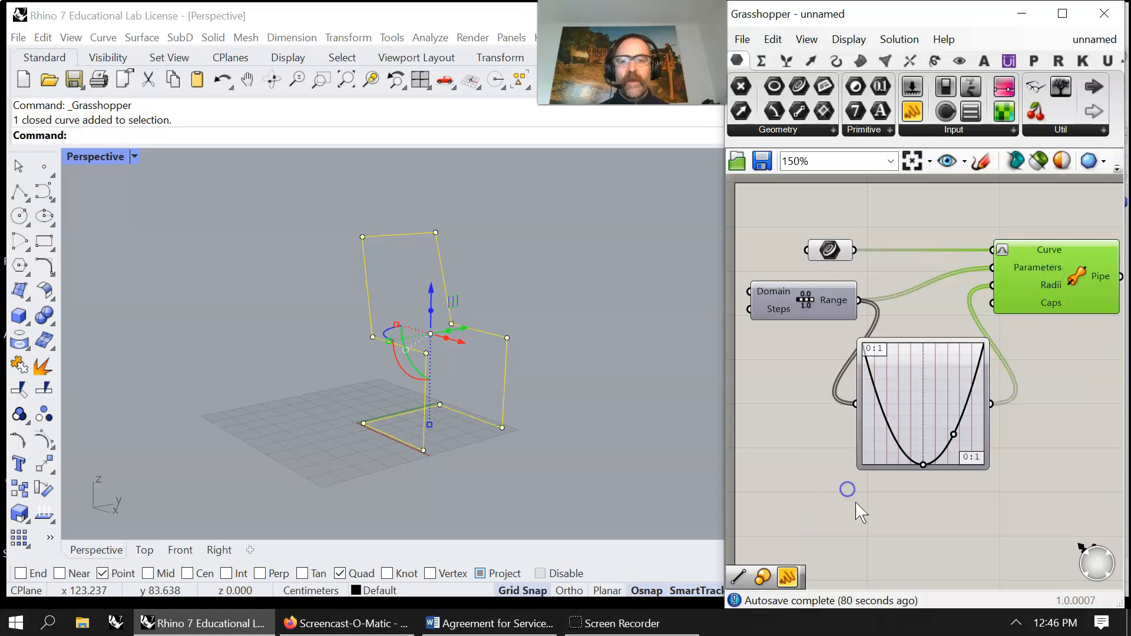
left_click_drag(923, 466, 936, 414)
right_click_drag(1010, 400, 909, 430)
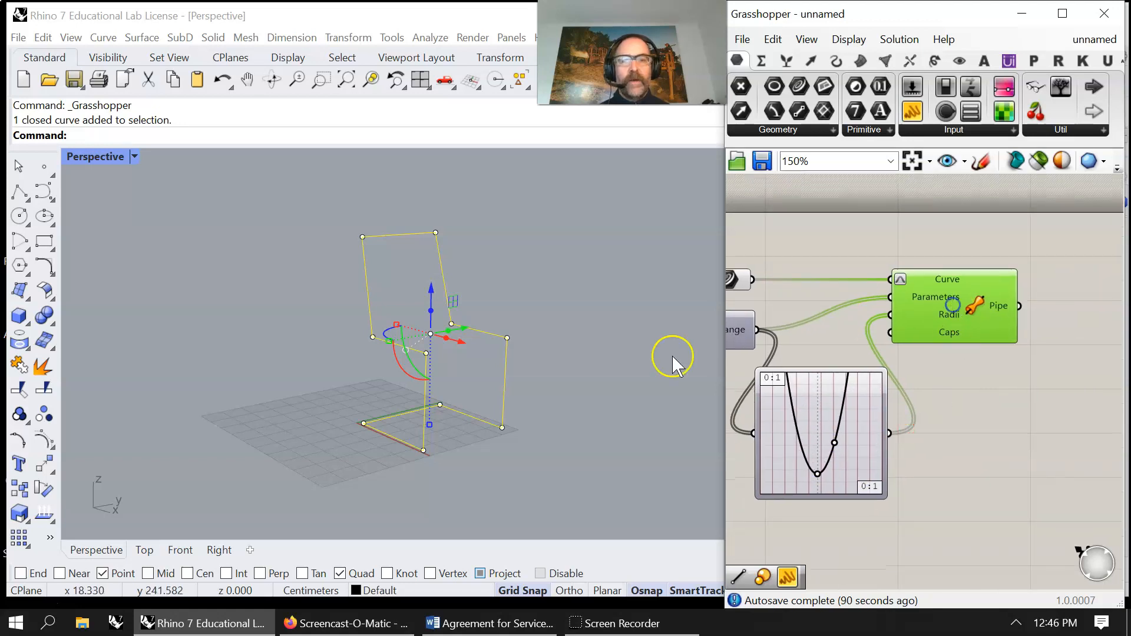
Try to join the closed chair polyline in Rhino, and pick it as the object for the Group command
left_click_drag(525, 475, 268, 197)
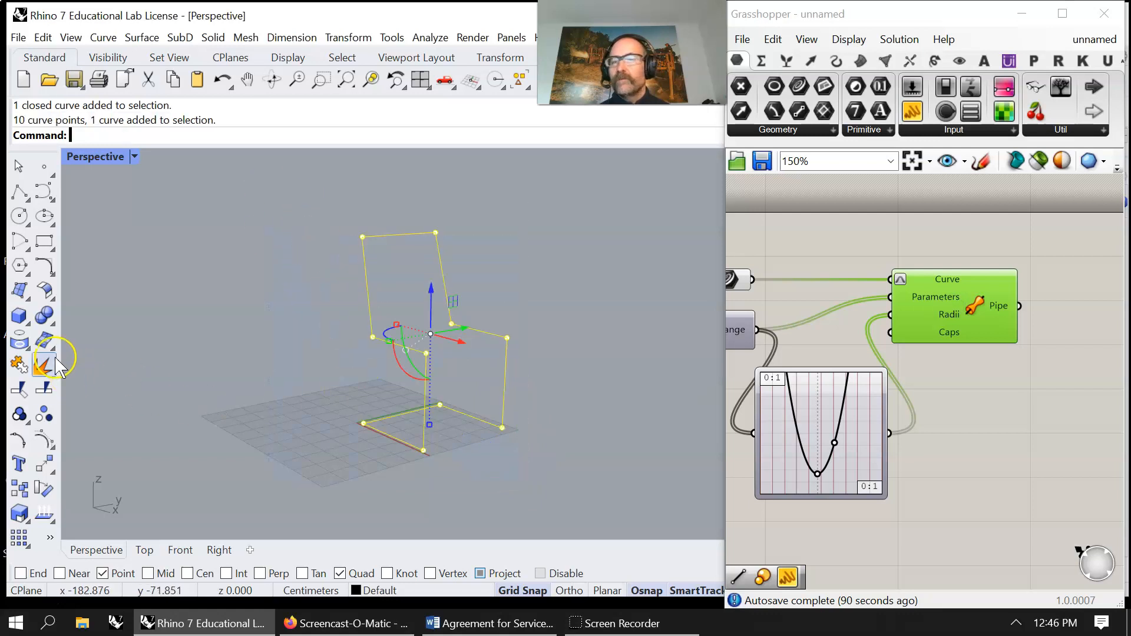
left_click(20, 365)
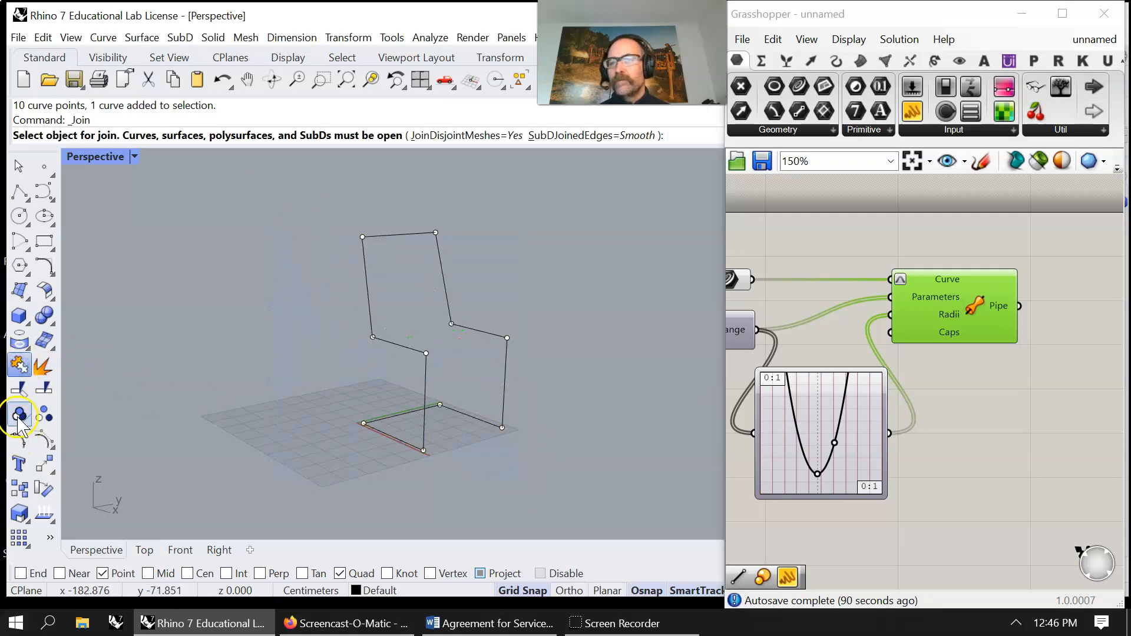
left_click(19, 416)
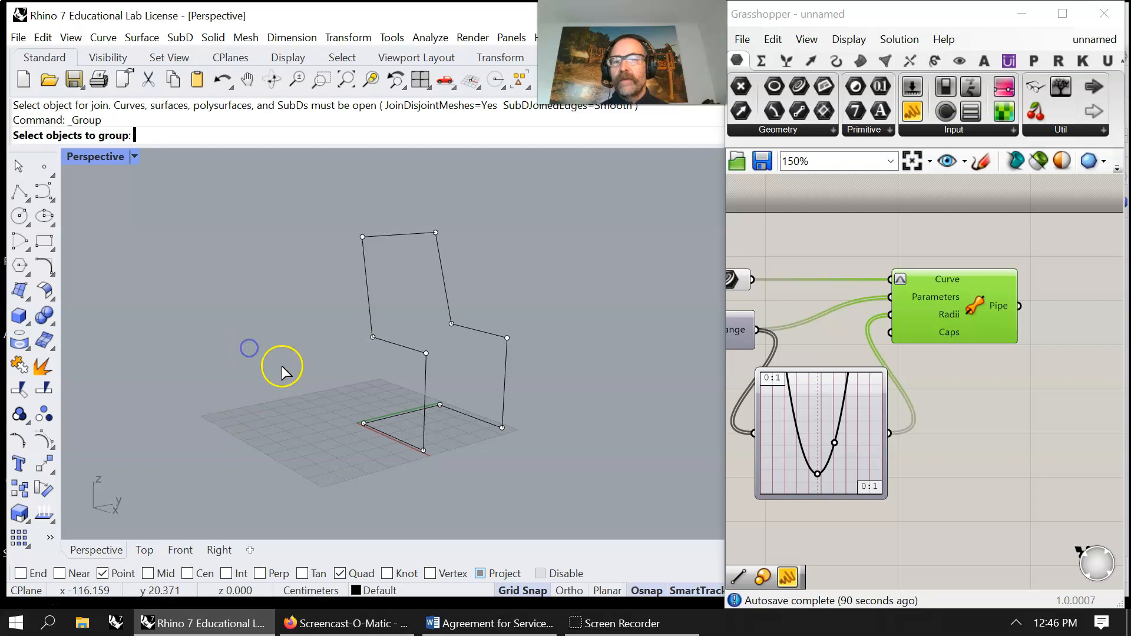
left_click(400, 344)
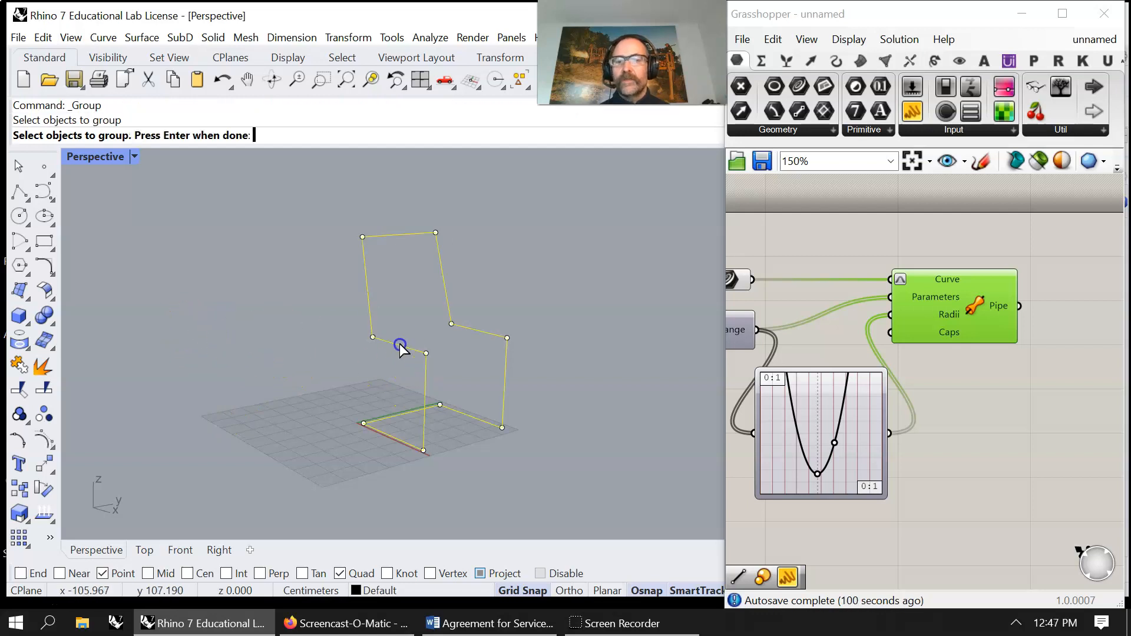
Restrict the Grasshopper preview to selected components with the pipe component selected, and complete the polyline's grouping
right_click_drag(802, 330, 911, 330)
right_click_drag(837, 280, 833, 281)
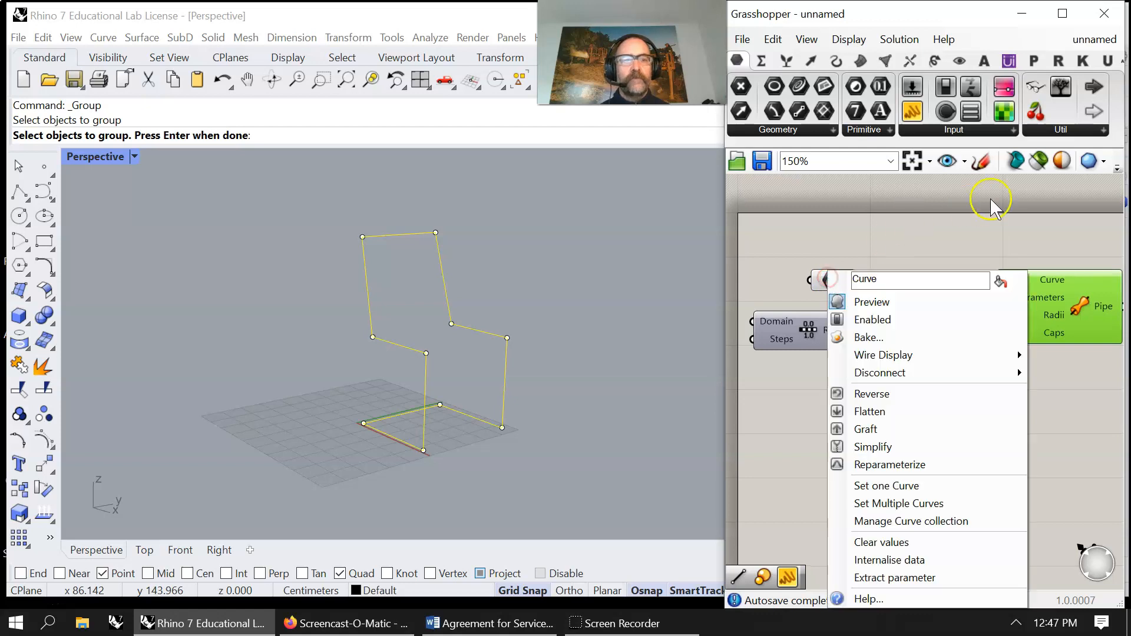
left_click(1074, 405)
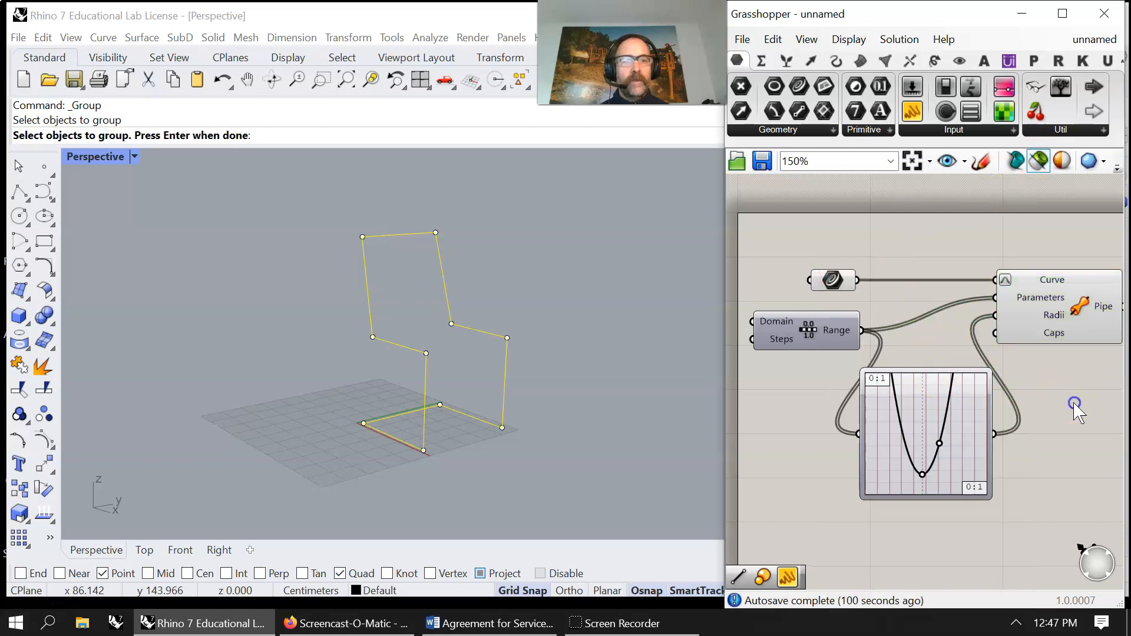
left_click(1043, 316)
right_click_drag(522, 446, 559, 411)
scroll(371, 427, "up", 4)
scroll(550, 405, "down", 6)
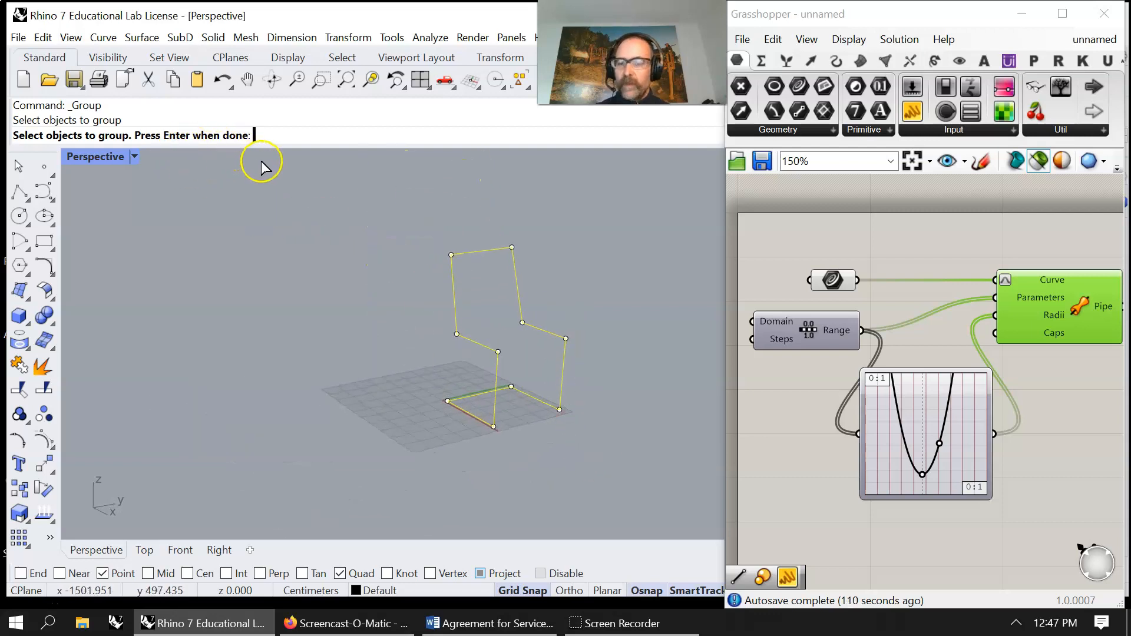
key("Return")
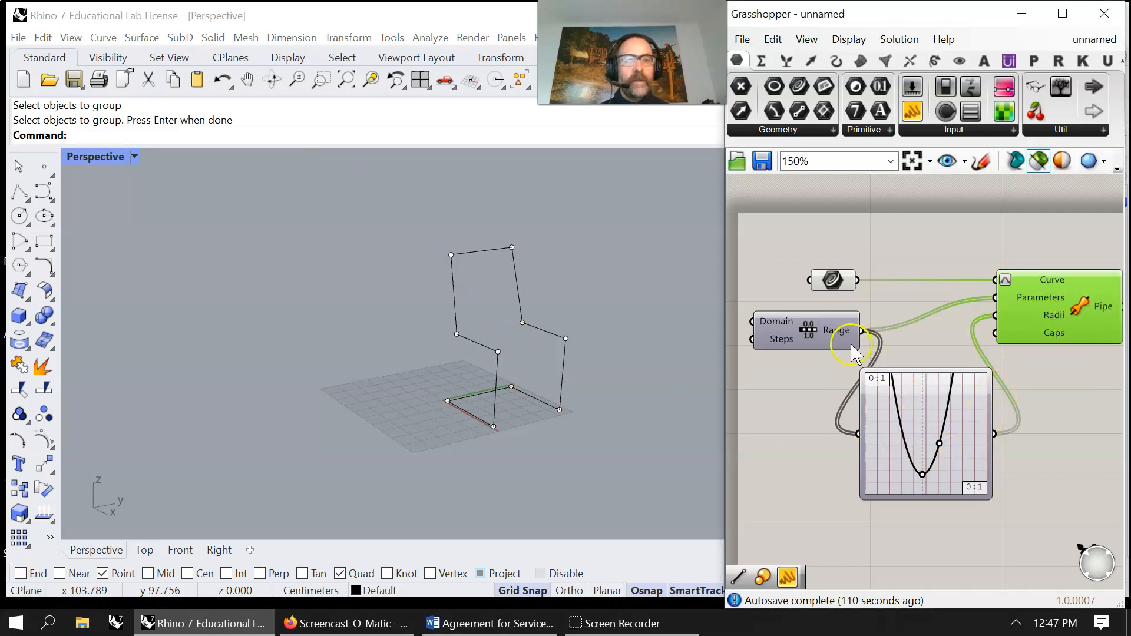
Compare the previews of the Curve parameter and the pipe component, and hide the original chair polyline in Rhino
left_click(833, 278)
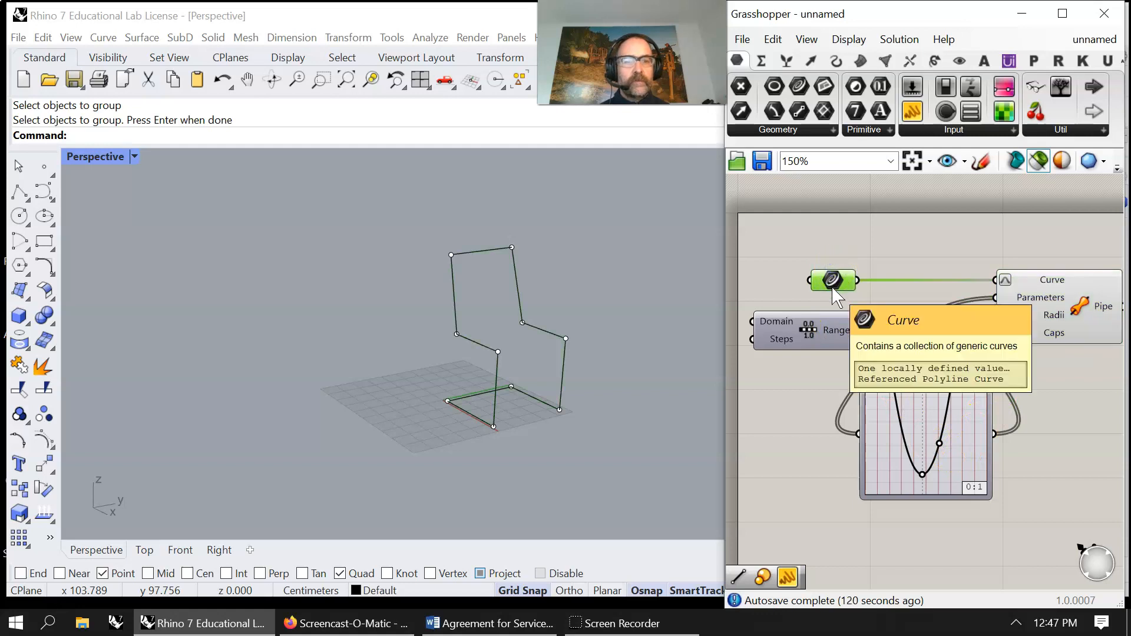
left_click(1049, 281)
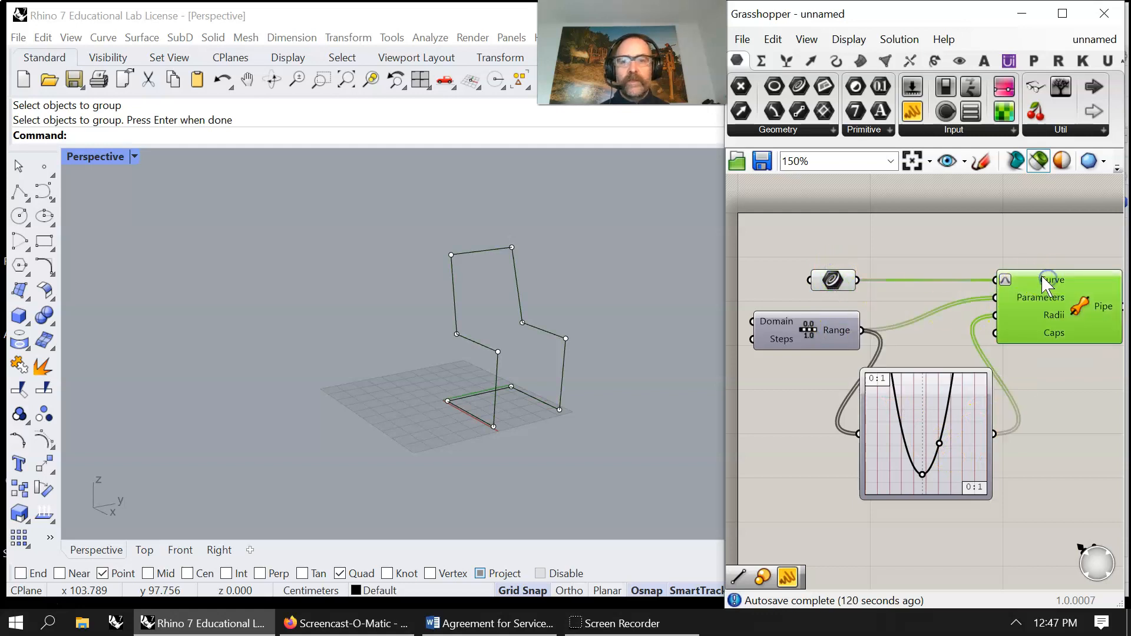
left_click(836, 283)
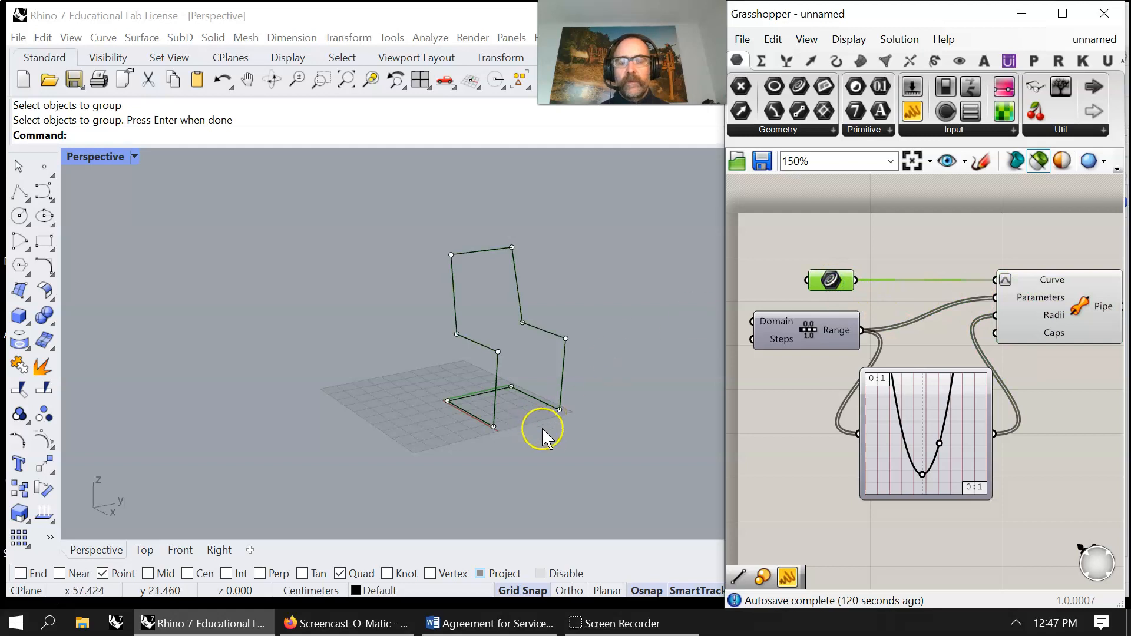
left_click_drag(626, 469, 319, 190)
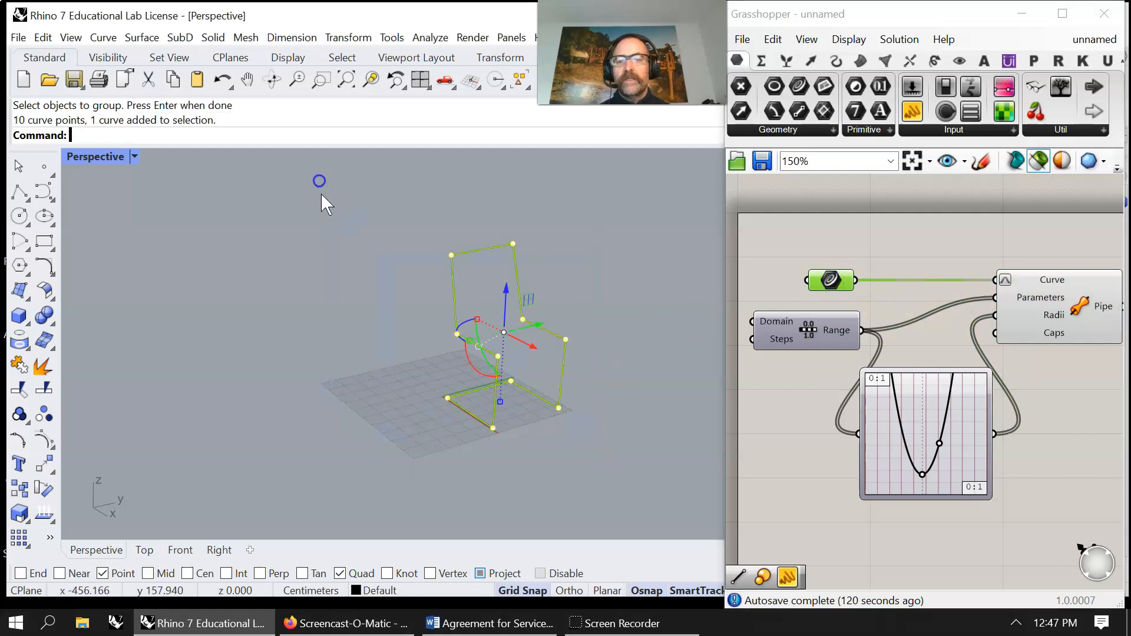
left_click(108, 57)
left_click(30, 85)
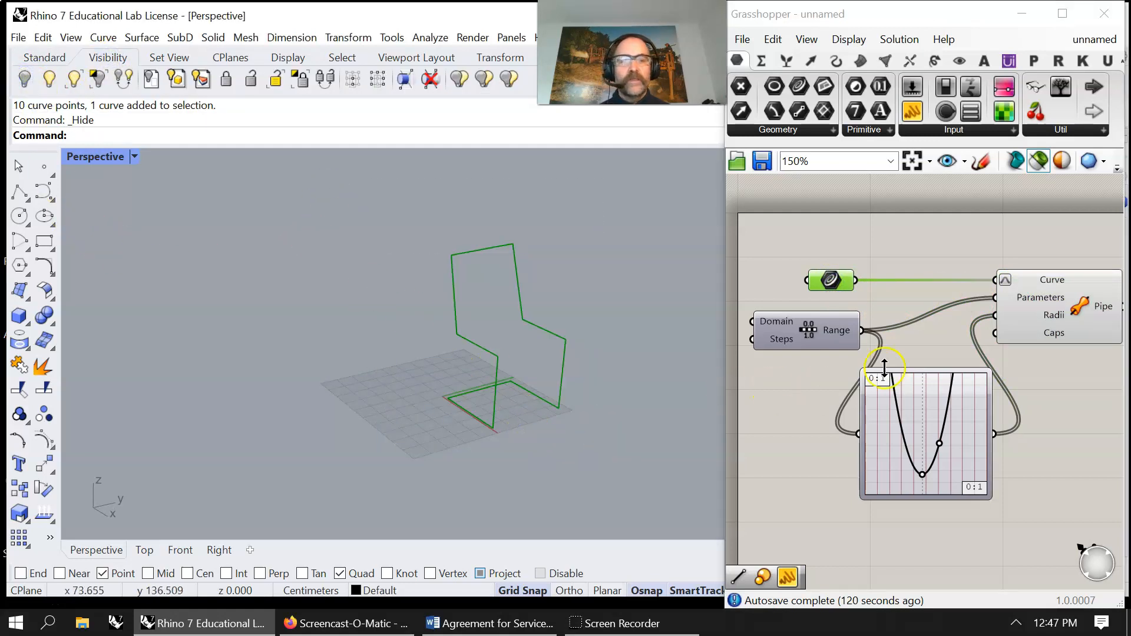
Examine the pipe and Range components one after another to check why the pipe's preview geometry is missing
left_click(1050, 306)
mouse_move(1059, 399)
right_mouse_down()
mouse_move(1030, 395)
mouse_move(1048, 401)
right_mouse_up()
left_click(468, 407)
left_click(1038, 308)
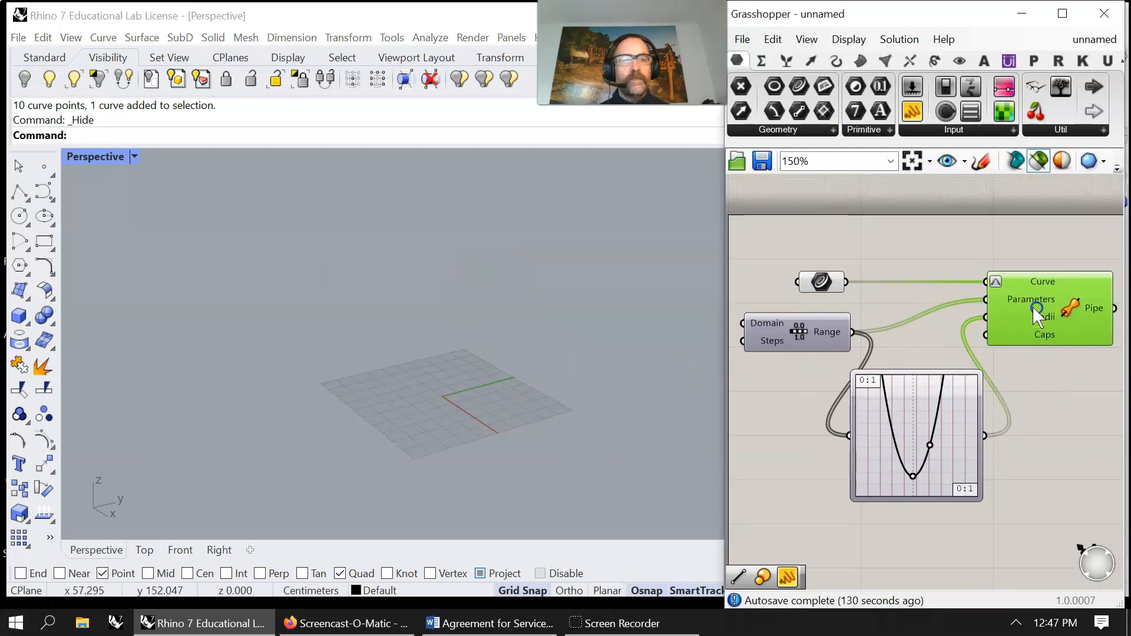
left_click(803, 331)
left_click(1036, 300)
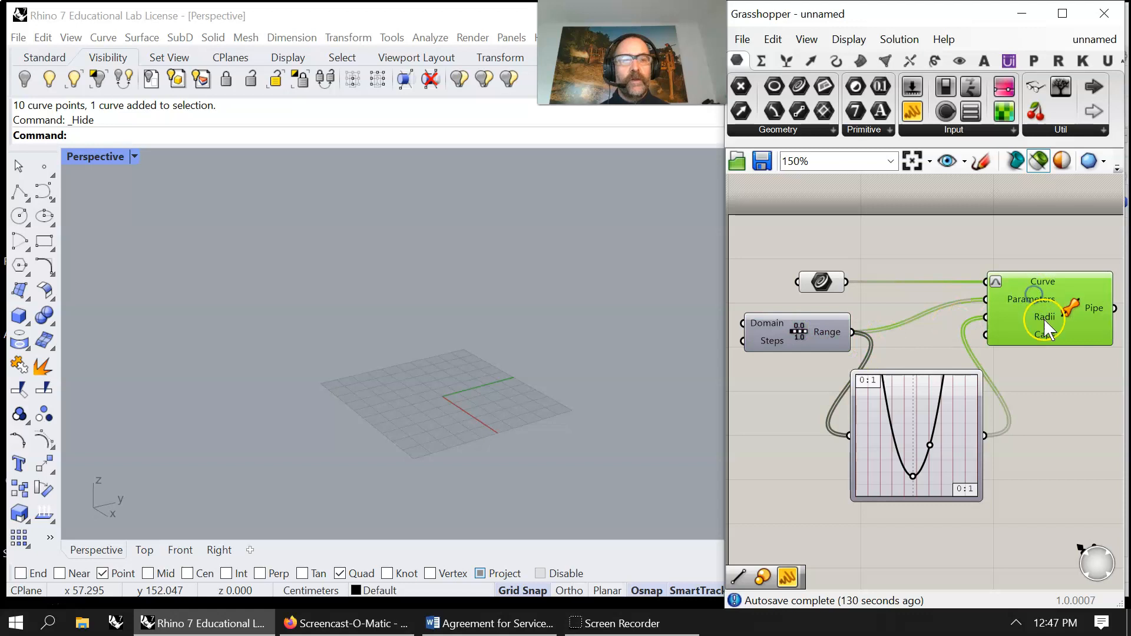
mouse_move(829, 290)
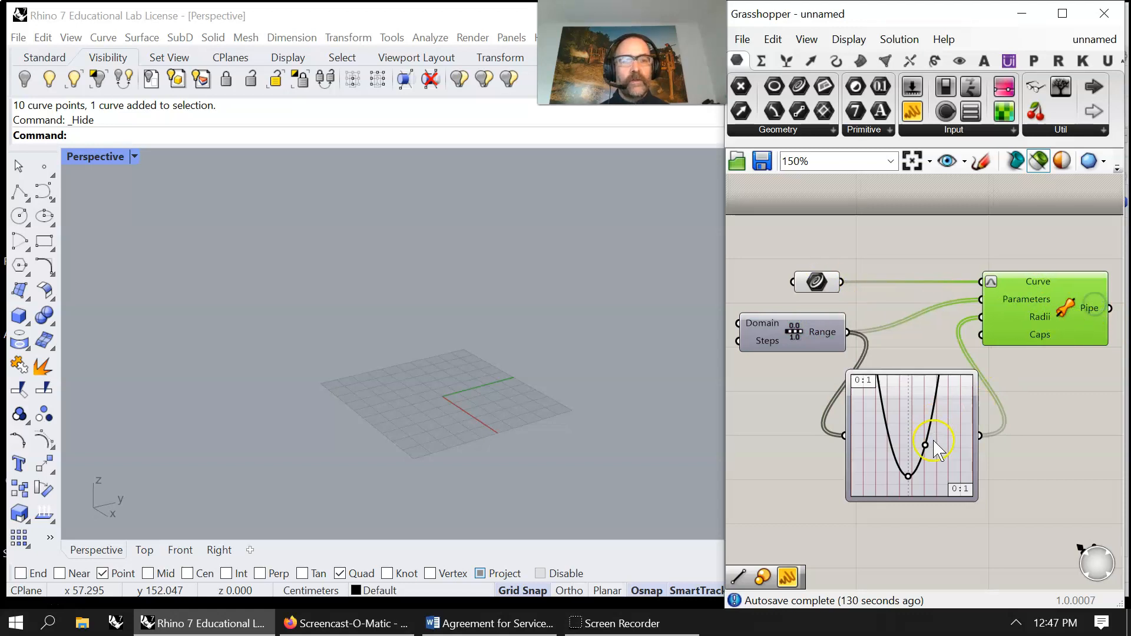
left_click_drag(796, 348, 772, 350)
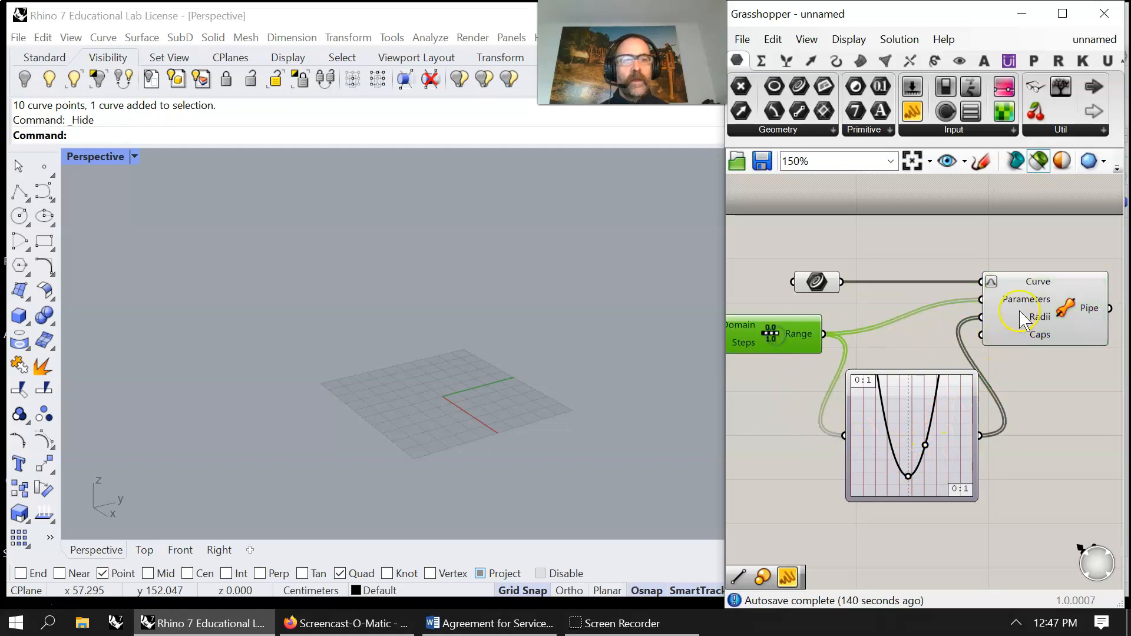
left_click_drag(1020, 314, 1069, 314)
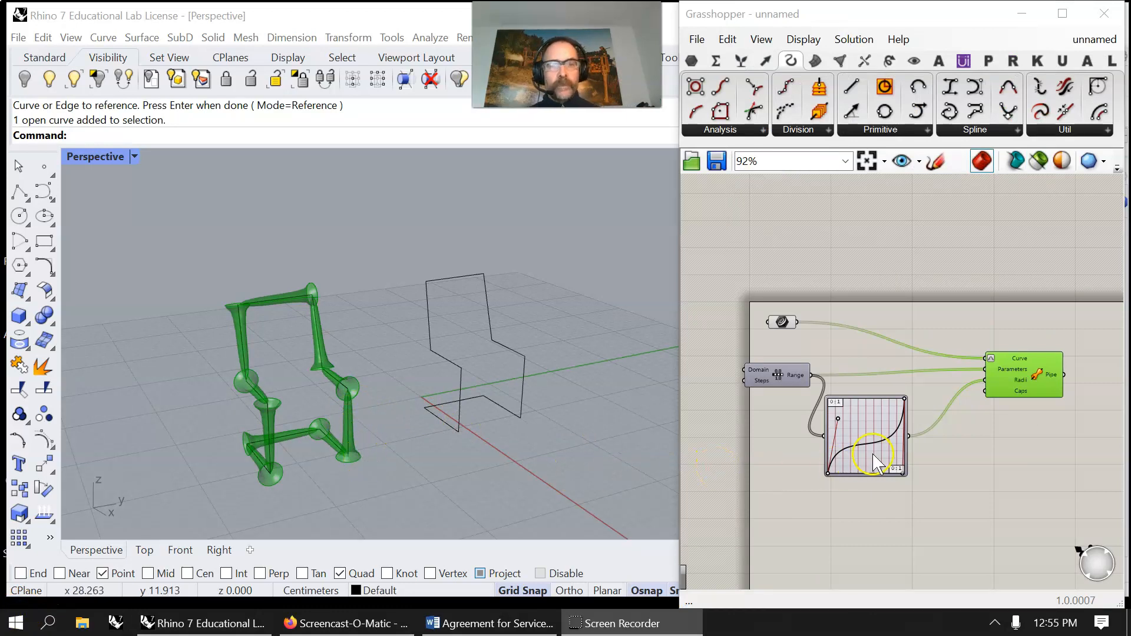
Reposition the Graph Mapper and Curve parameter on the canvas, and select the closed chair polyline and the pipe component for comparison
left_click_drag(872, 463, 902, 470)
left_click(457, 378)
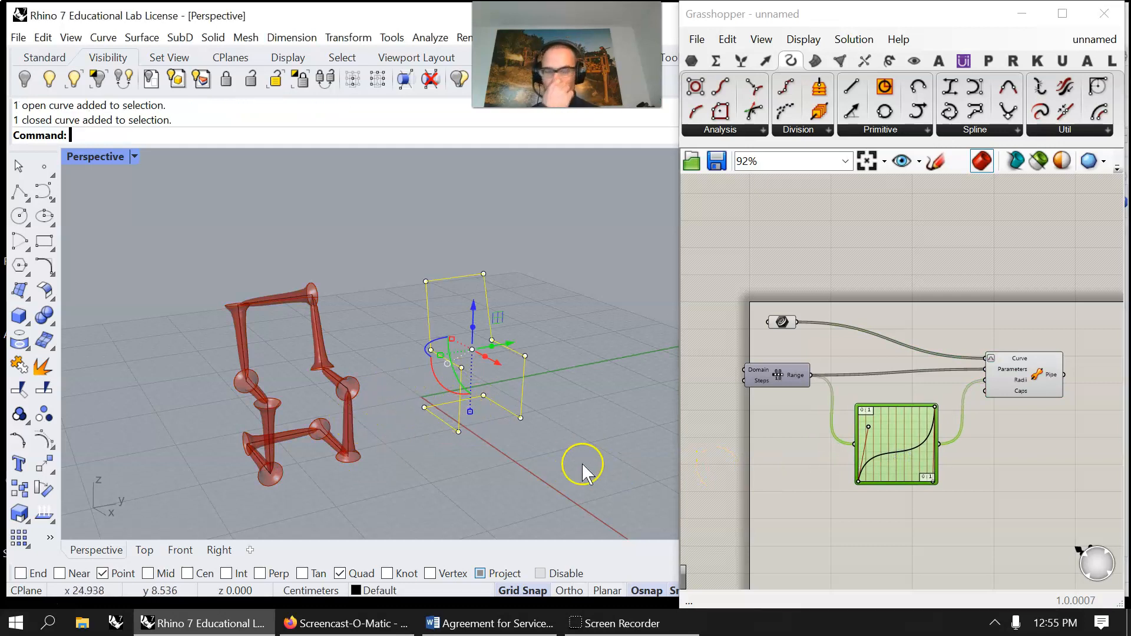
left_click_drag(783, 329, 824, 337)
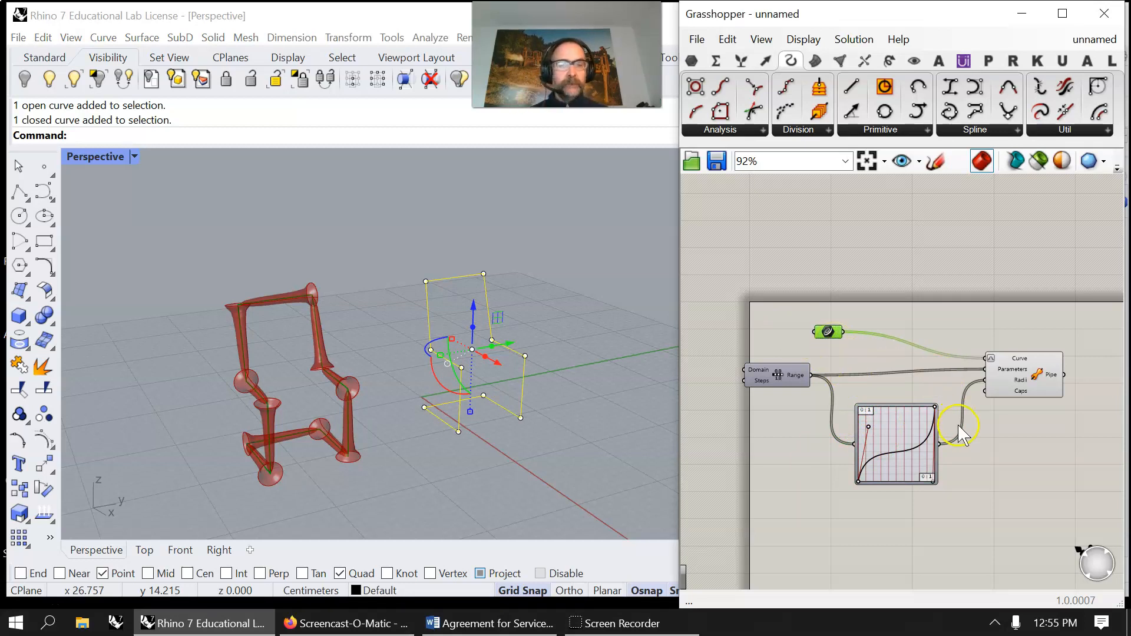
left_click(1020, 381)
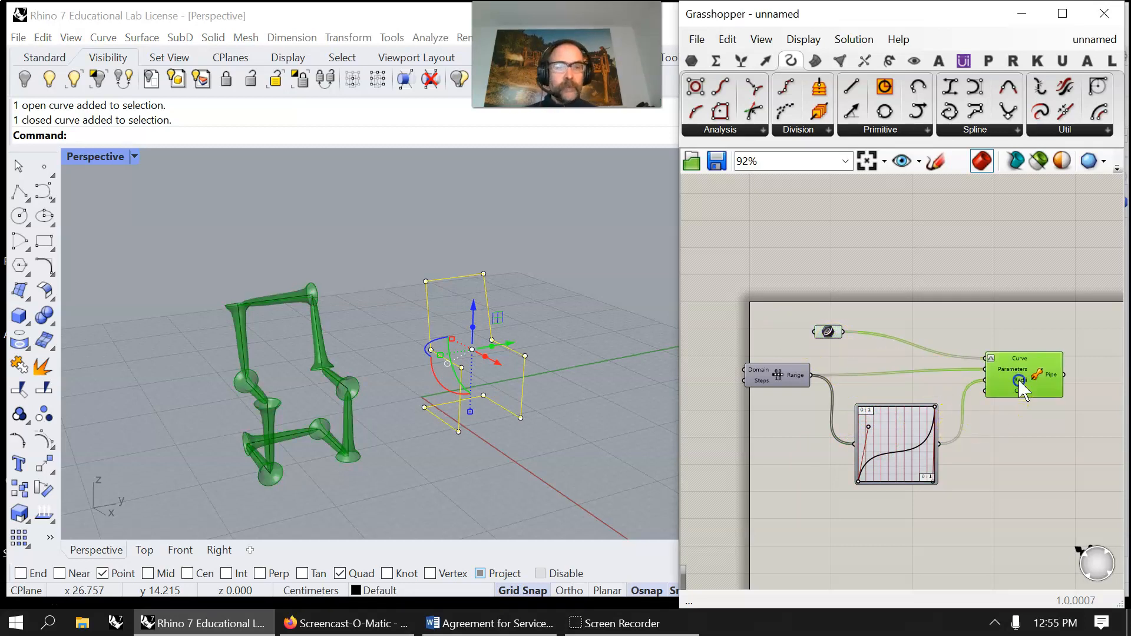
Change the Graph Mapper's graph type to Parabola and widen its curve to reduce the pipe's radii
right_click(918, 471)
mouse_move(960, 580)
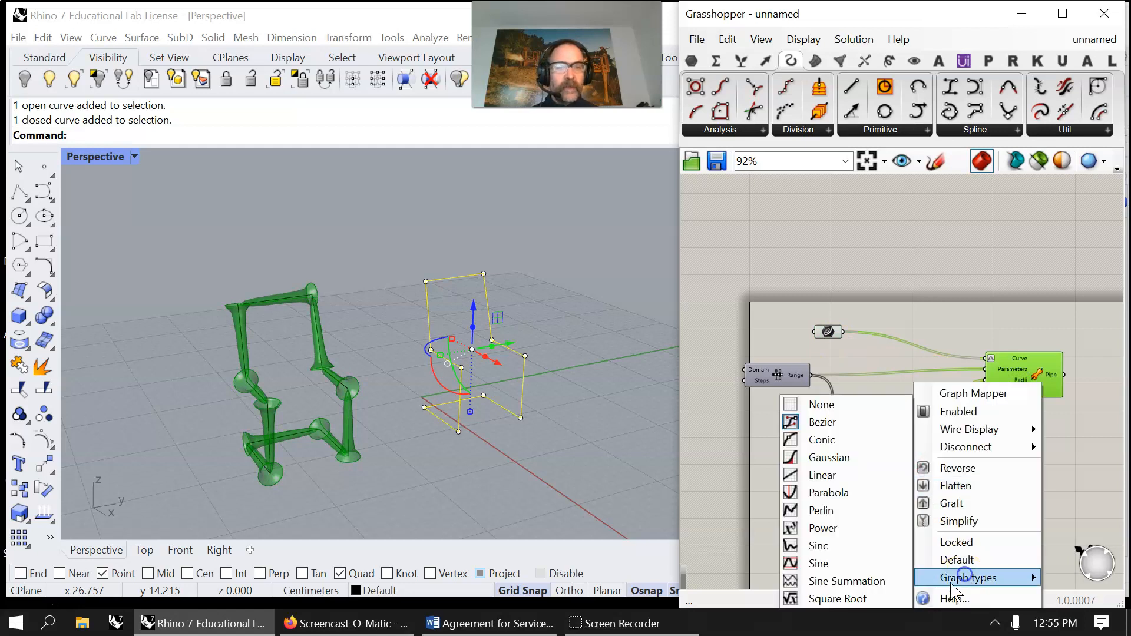
left_click(827, 497)
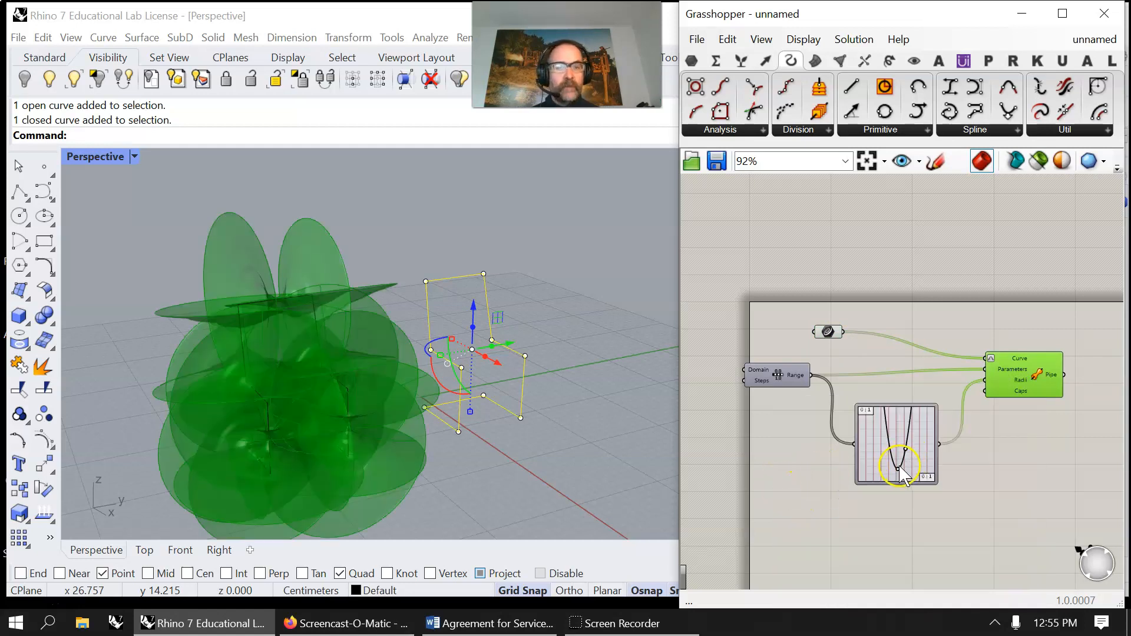
left_click_drag(907, 450, 908, 478)
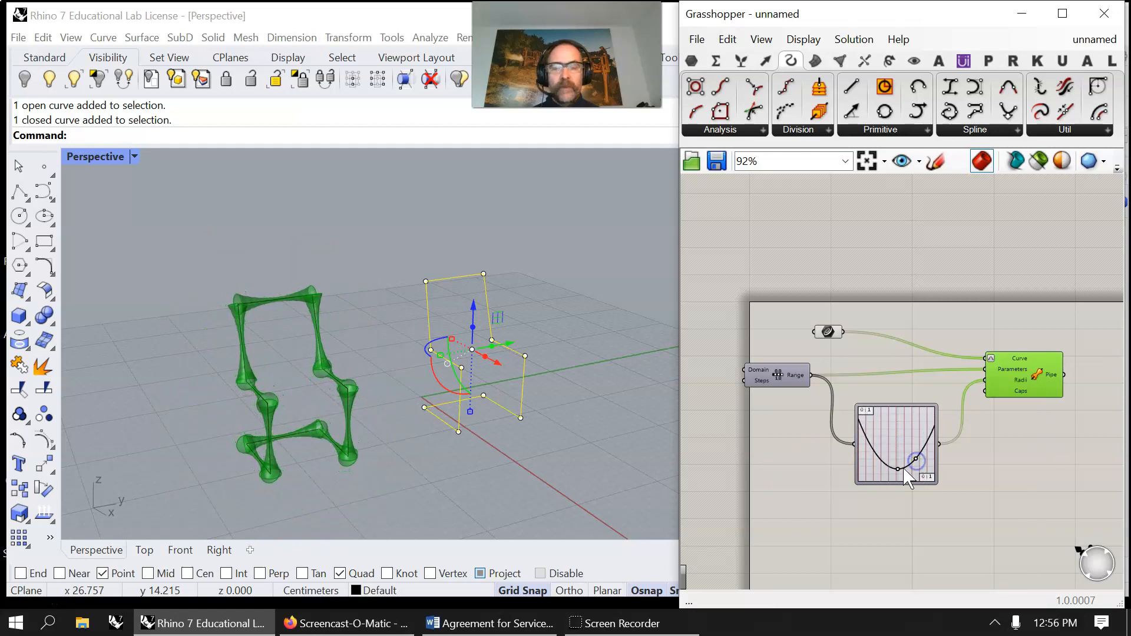
Give the pipe component round caps and inspect the resulting chair frame in the Perspective view
right_click(1022, 392)
left_click(1033, 520)
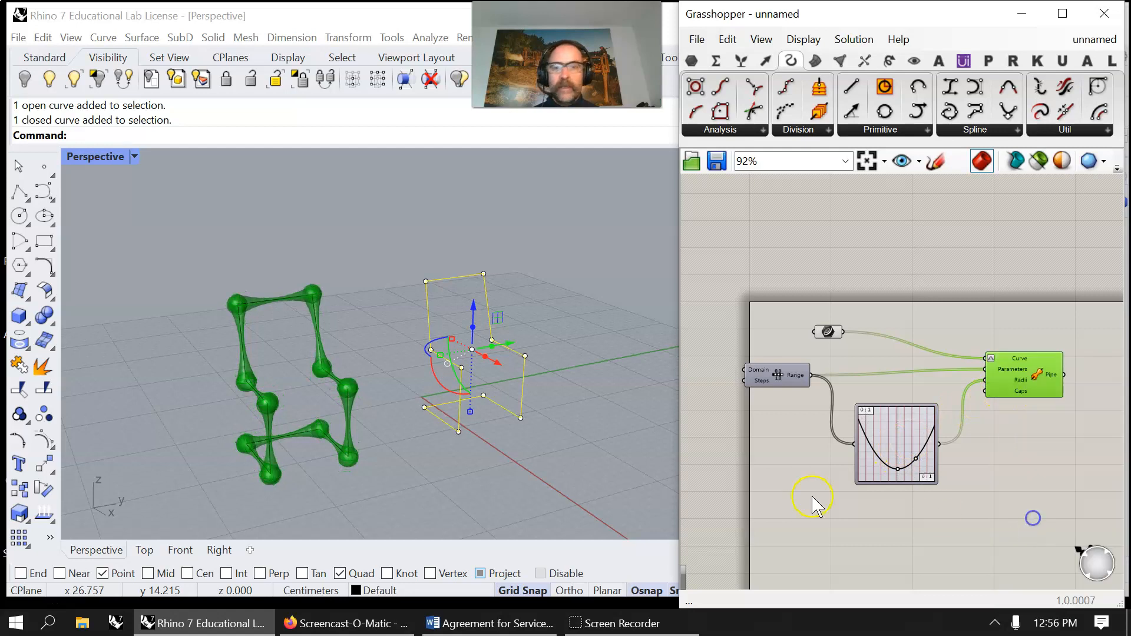
mouse_move(427, 462)
right_mouse_down()
mouse_move(447, 457)
mouse_move(427, 460)
mouse_move(423, 447)
right_mouse_up()
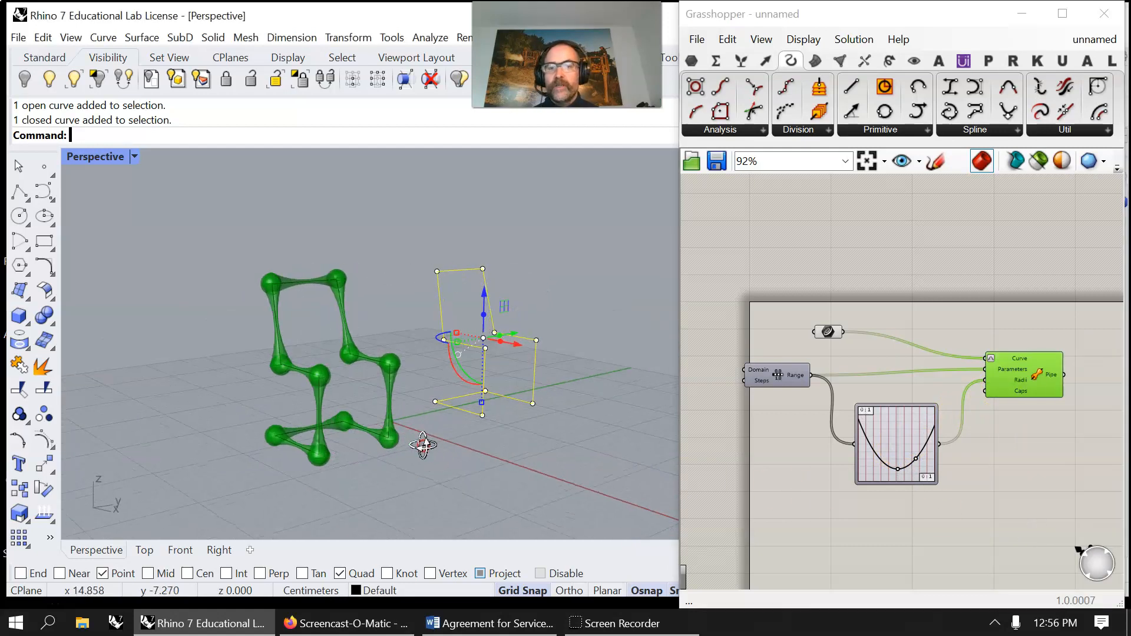
scroll(308, 382, "up", 3)
scroll(324, 379, "up", 3)
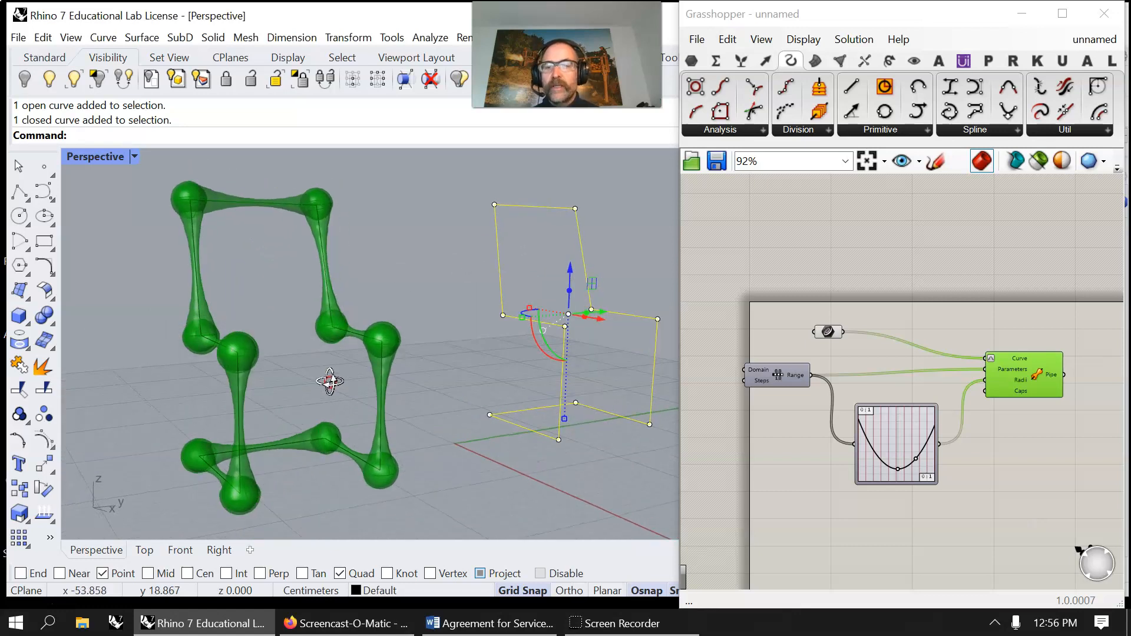
scroll(329, 383, "down", 2)
right_click_drag(550, 434, 525, 441)
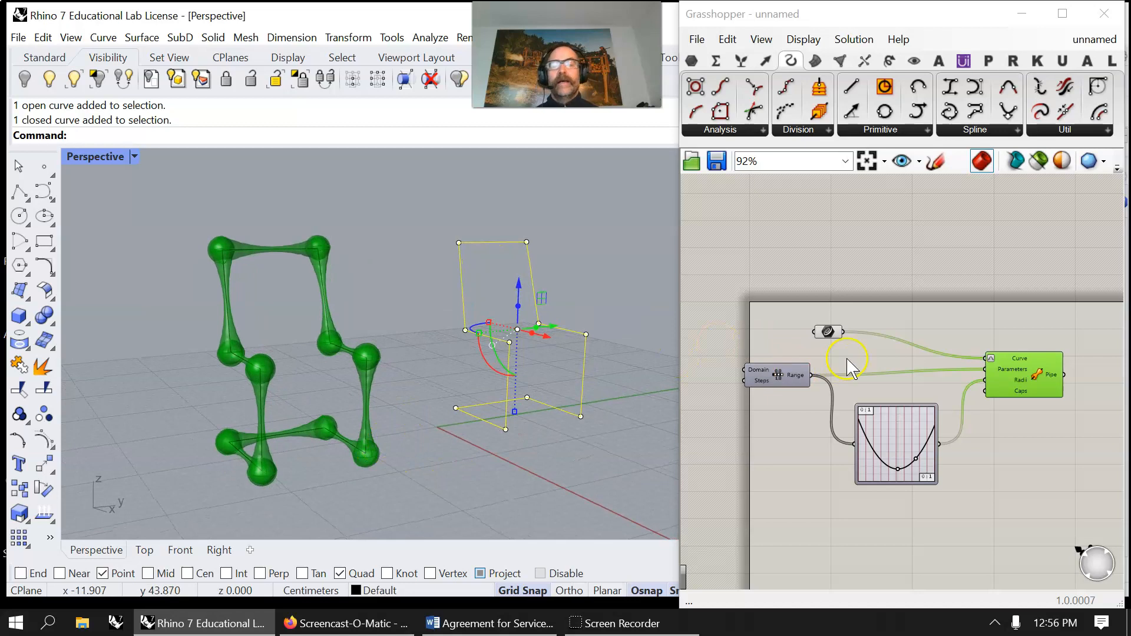
Reposition the Curve parameter on the canvas and flatten the Graph Mapper's parabola for a slimmer chair frame pipe
mouse_move(823, 337)
left_mouse_down()
mouse_move(808, 341)
mouse_move(798, 326)
mouse_move(828, 317)
left_mouse_up()
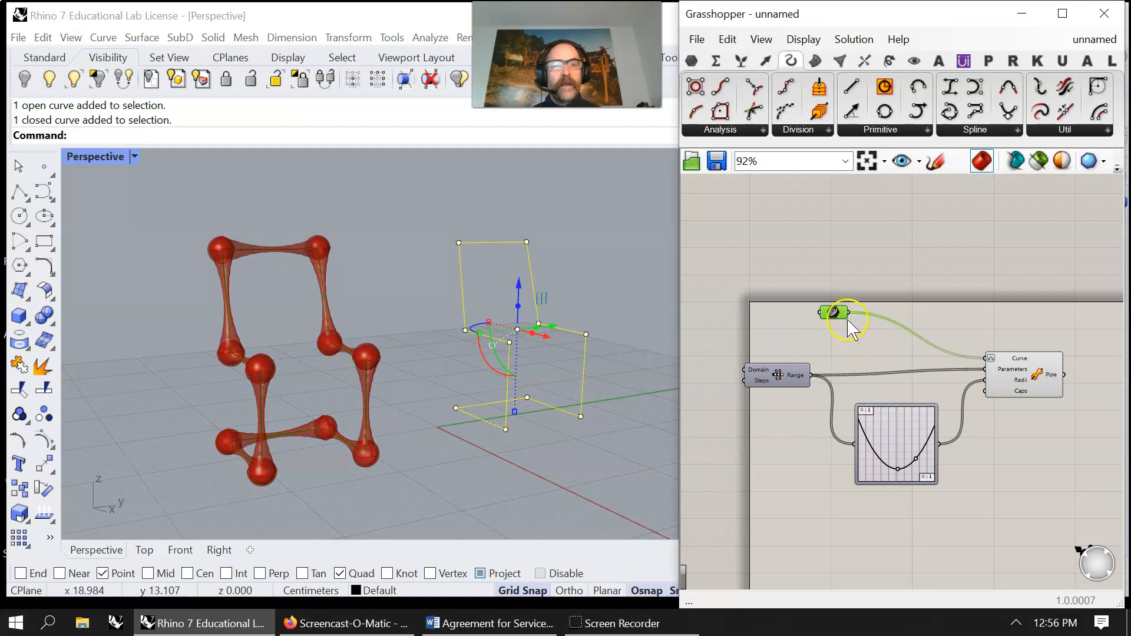
left_click_drag(833, 314, 805, 337)
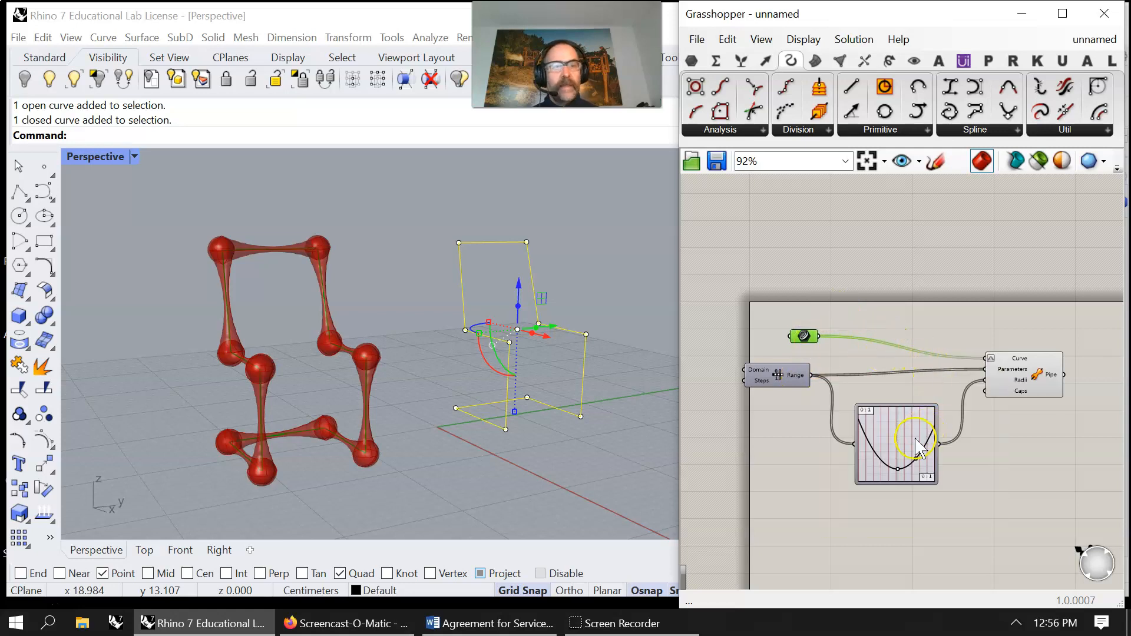
mouse_move(915, 460)
left_mouse_down()
mouse_move(900, 453)
mouse_move(926, 470)
left_mouse_up()
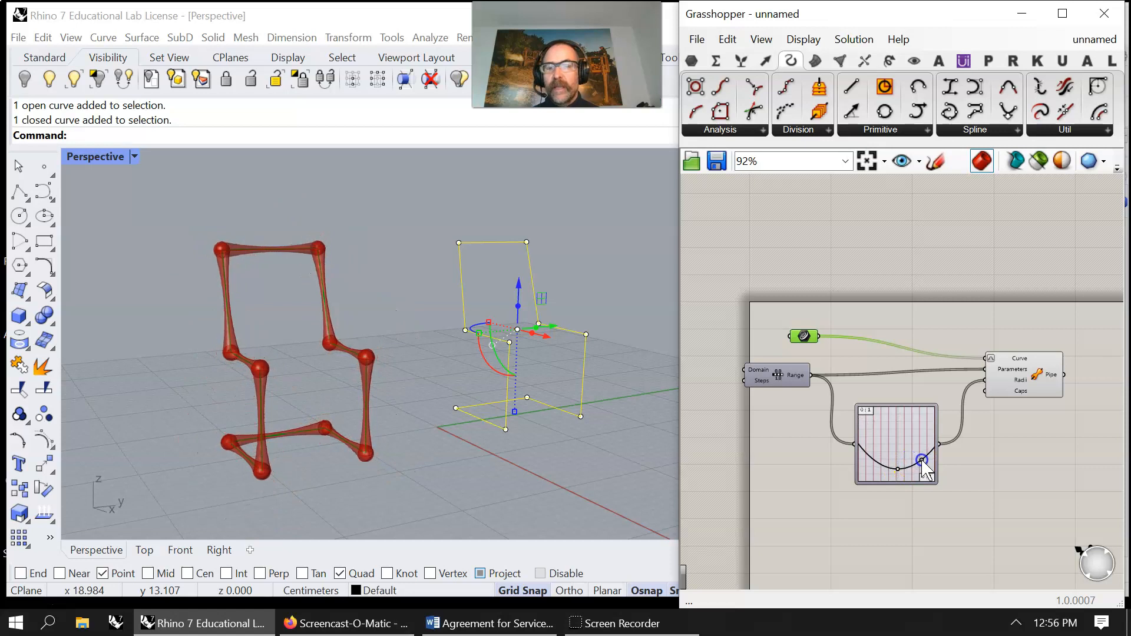
right_click_drag(332, 422, 438, 420)
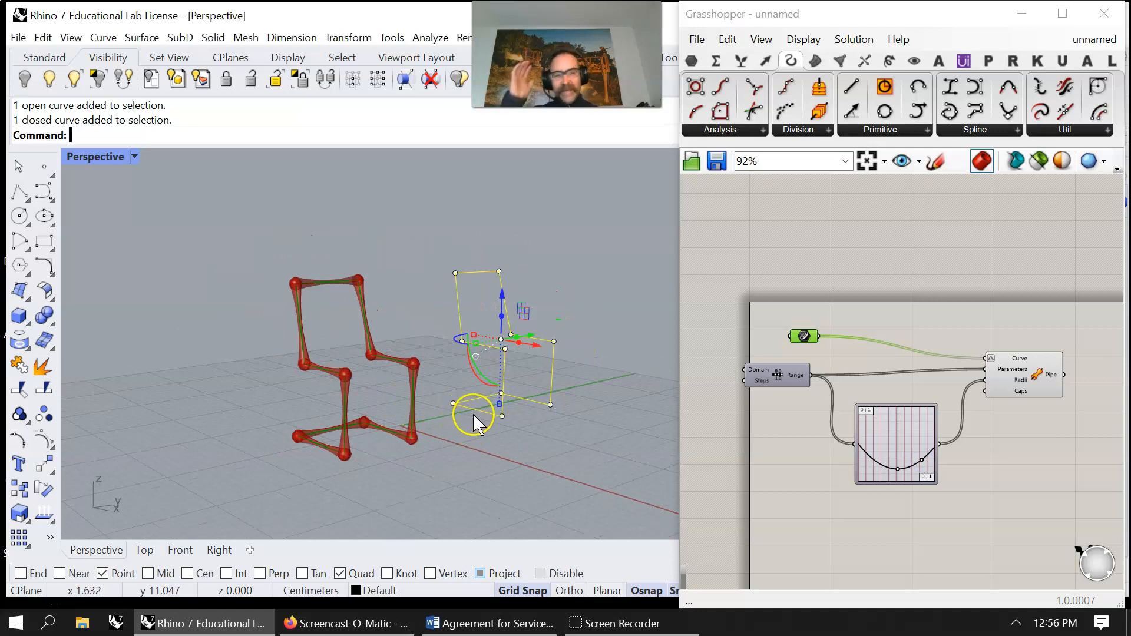
Rearrange the Range, pipe and Graph Mapper components on the canvas and select the Curve parameter
left_click_drag(789, 393, 803, 396)
left_click_drag(1021, 377, 1012, 359)
left_click_drag(902, 451, 913, 430)
left_click(804, 332)
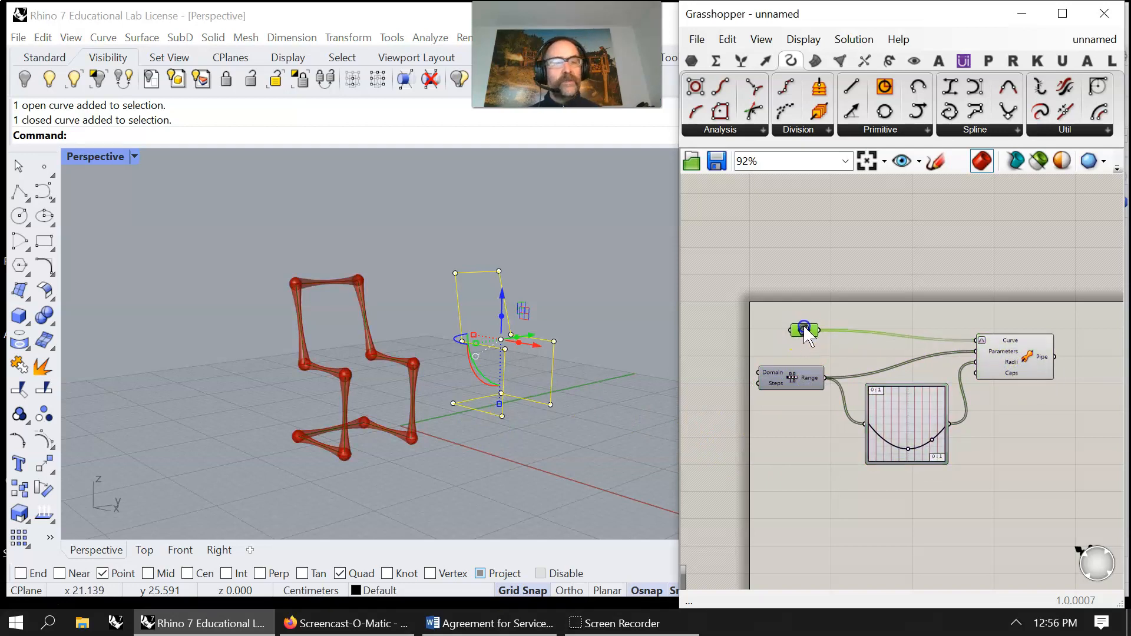
Explode the selected chair polyline in Rhino into segments and ungroup them
left_click_drag(566, 443, 543, 455)
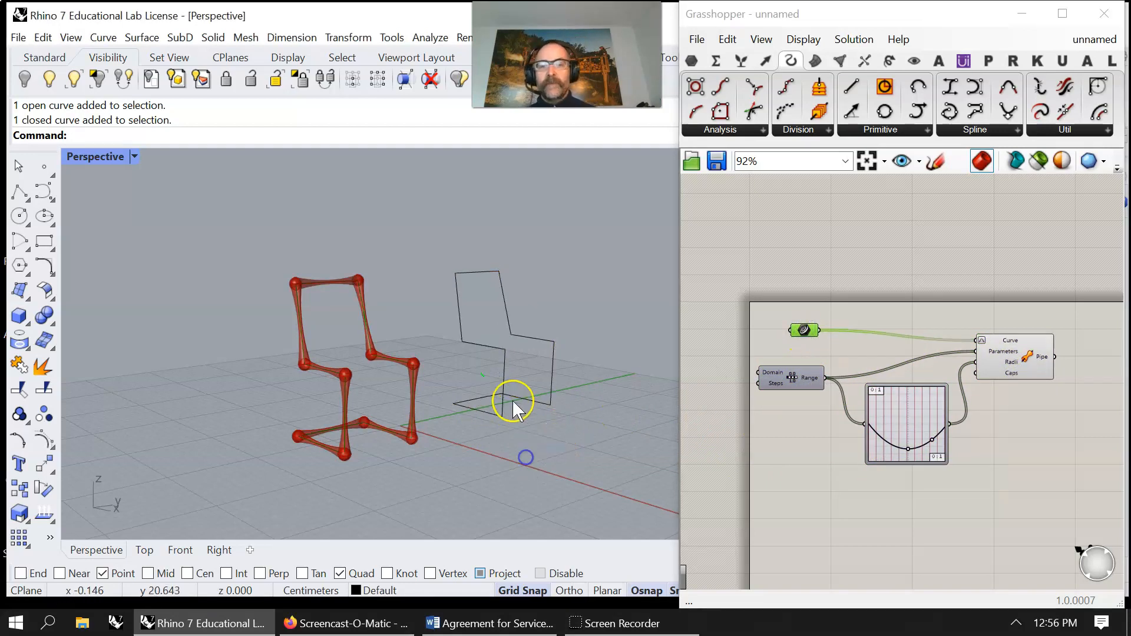
left_click(503, 381)
left_click(43, 365)
left_click(44, 439)
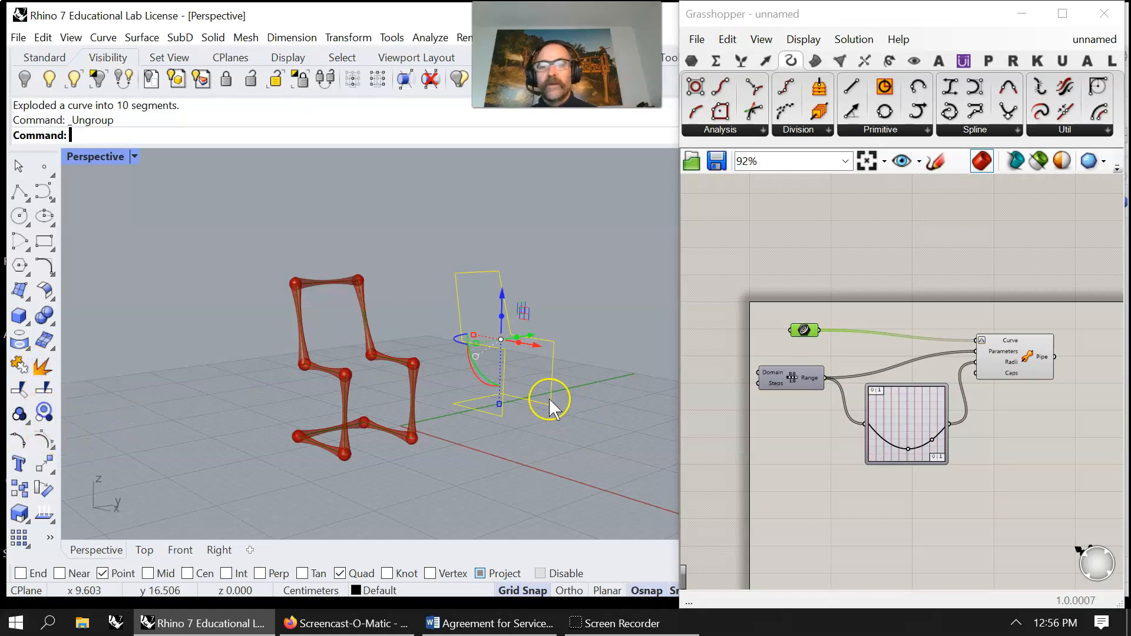
Select individual segments of the exploded chair outline to check that they are separate curves, and clear the selection
left_click(503, 392)
left_click(453, 320, "shift")
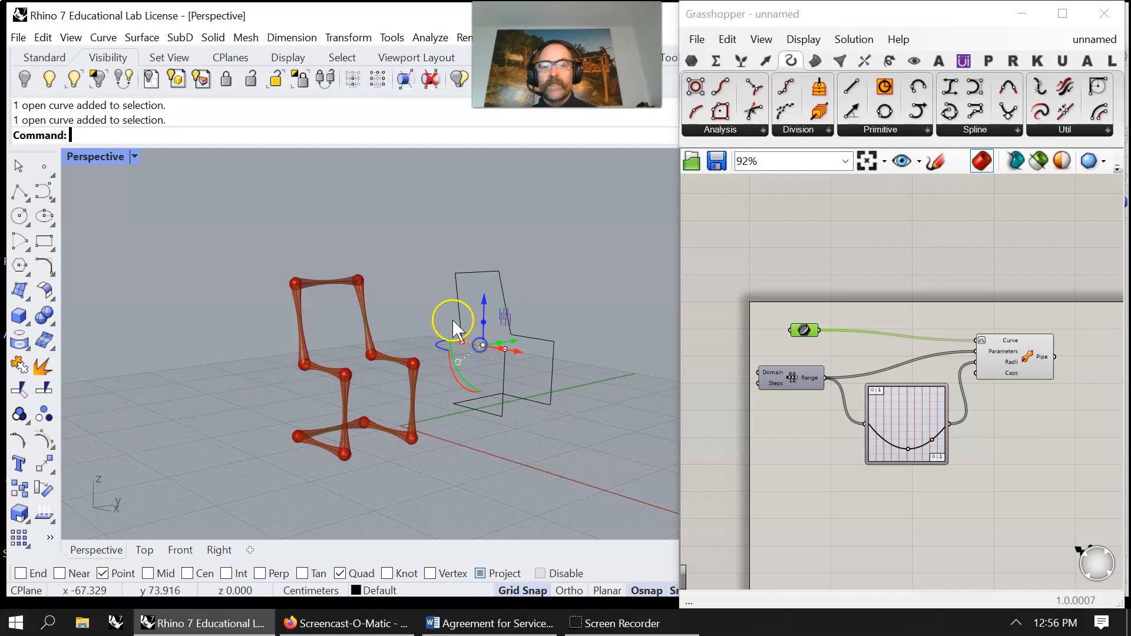
left_click(458, 301)
left_click(508, 311)
left_click(539, 340)
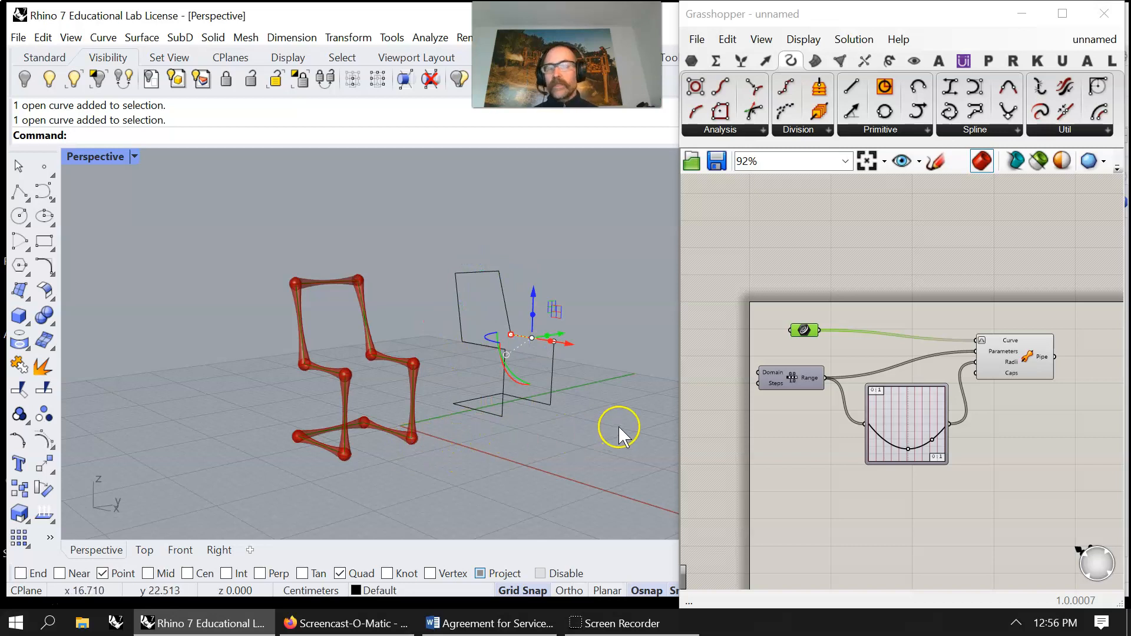
left_click(558, 457)
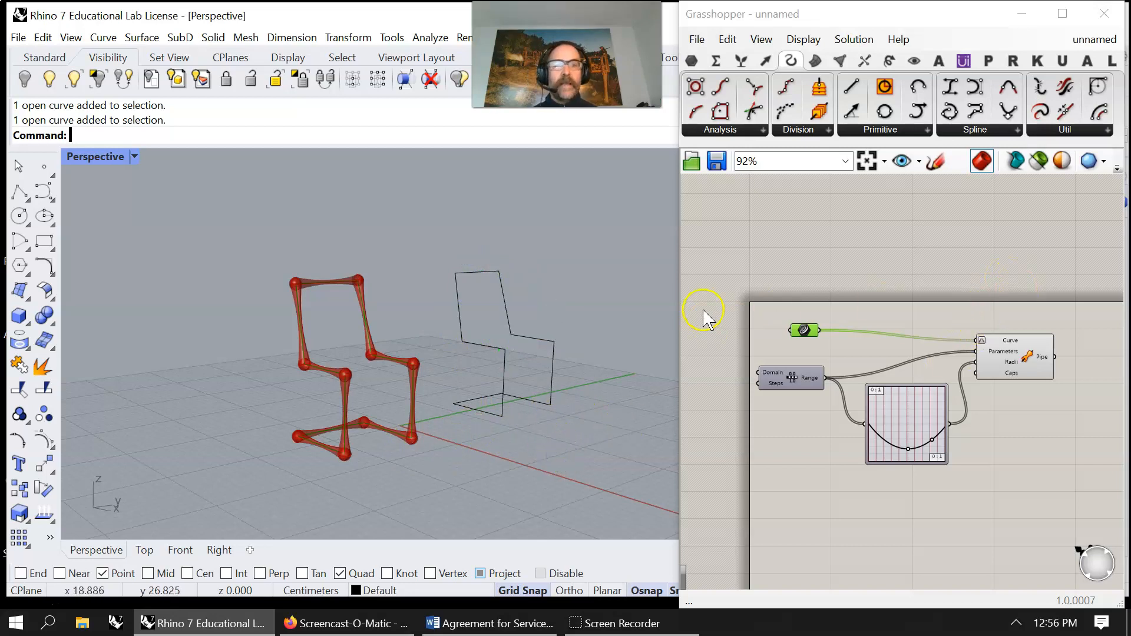
Minimize Grasshopper and make the CP-Front, CP-Right and CP-Top picture layers visible in Rhino
left_click(1023, 12)
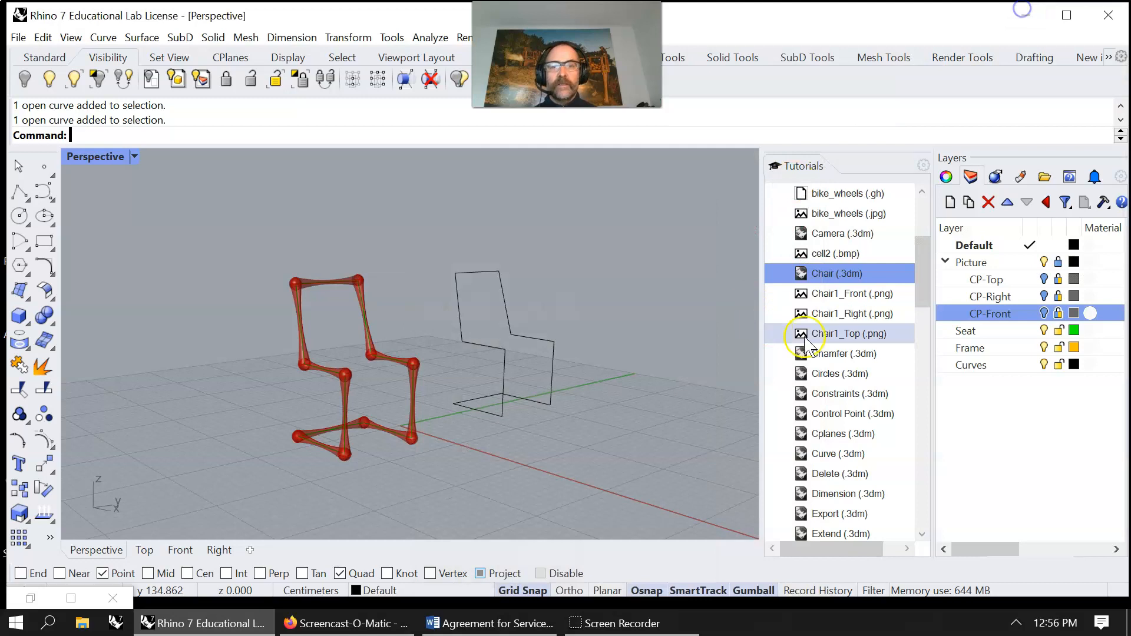
left_click(1044, 313)
left_click(1044, 296)
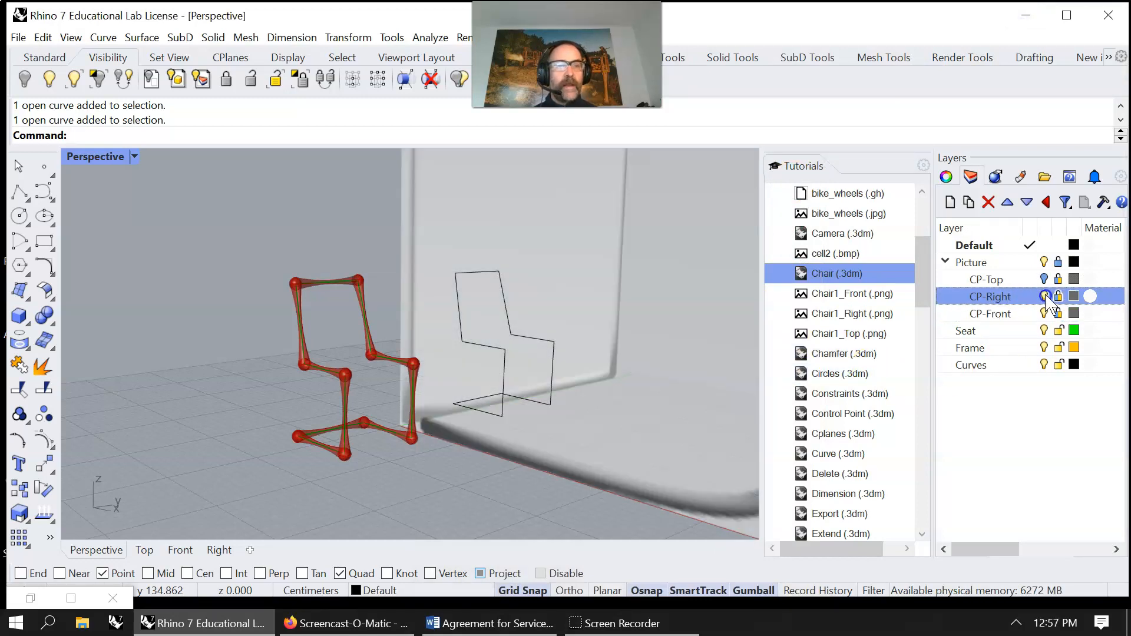
left_click(1044, 279)
Delete all the exploded chair outline segments lying in front of the reference pictures
left_click(552, 375)
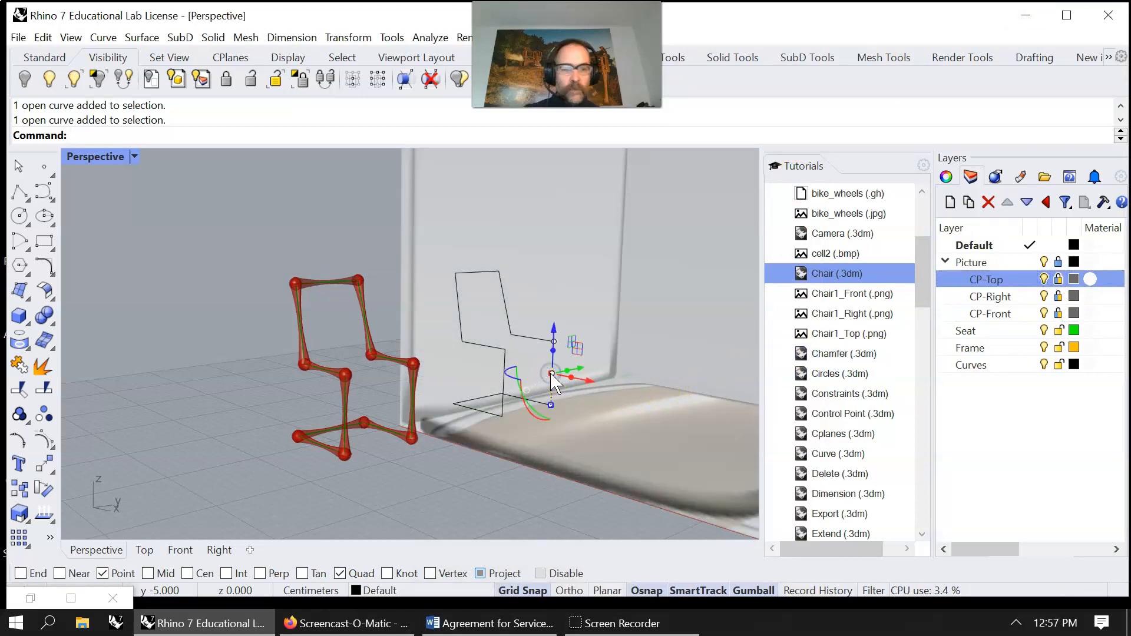
key("Delete")
left_click(560, 384)
left_click_drag(565, 442, 448, 252)
key("Delete")
Select the curves of the small piped chair and move them away from the reference pictures in Perspective
scroll(474, 377, "down", 15)
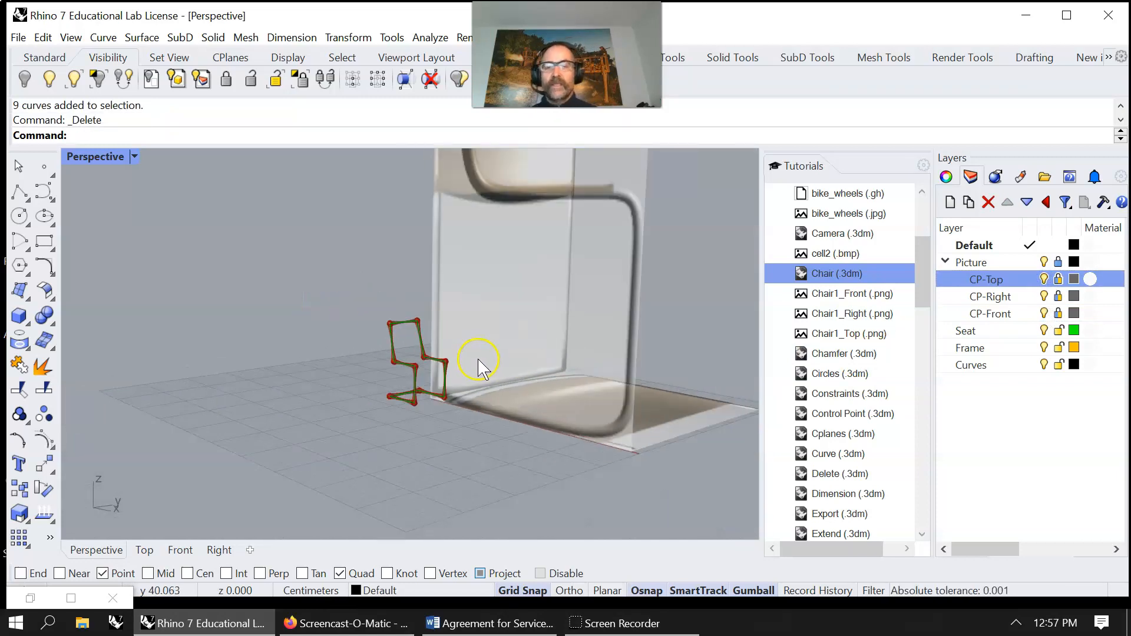
right_click_drag(472, 363, 476, 412)
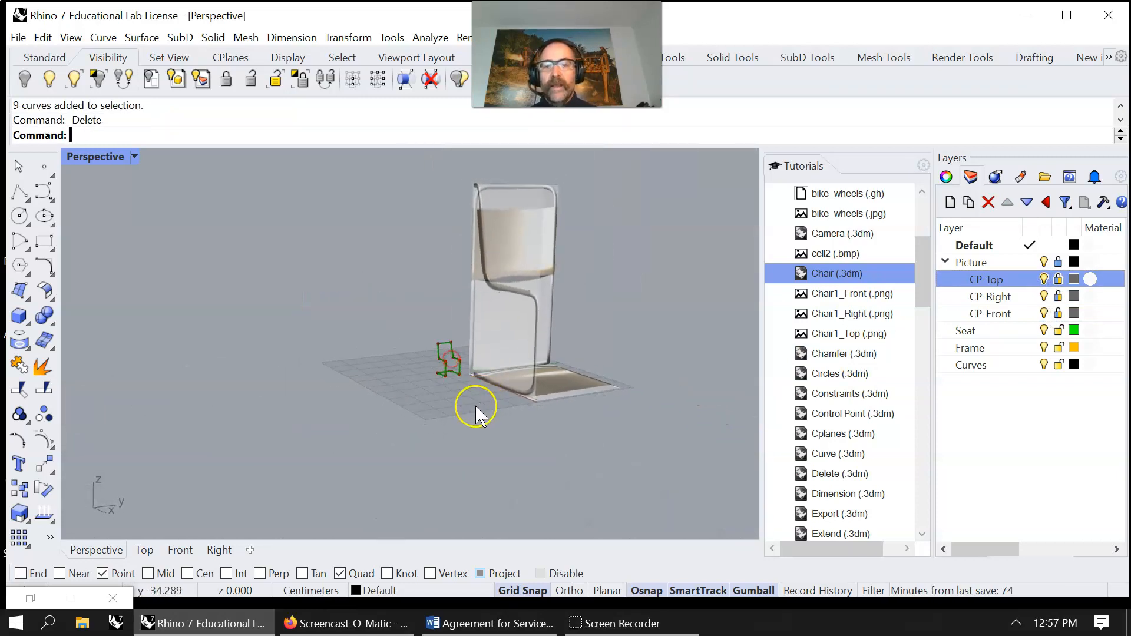
left_click_drag(415, 333, 412, 329)
left_click_drag(488, 357, 379, 381)
scroll(448, 432, "up", 4)
scroll(448, 432, "up", 5)
right_click_drag(311, 358, 311, 367)
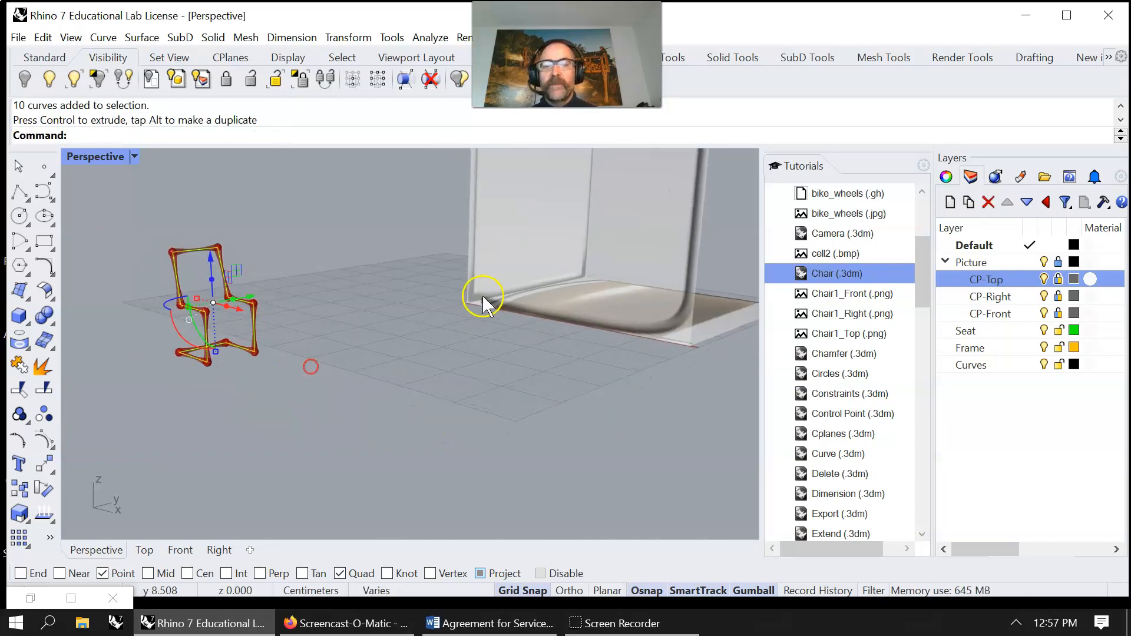
right_click_drag(484, 298, 485, 330)
scroll(494, 318, "down", 5)
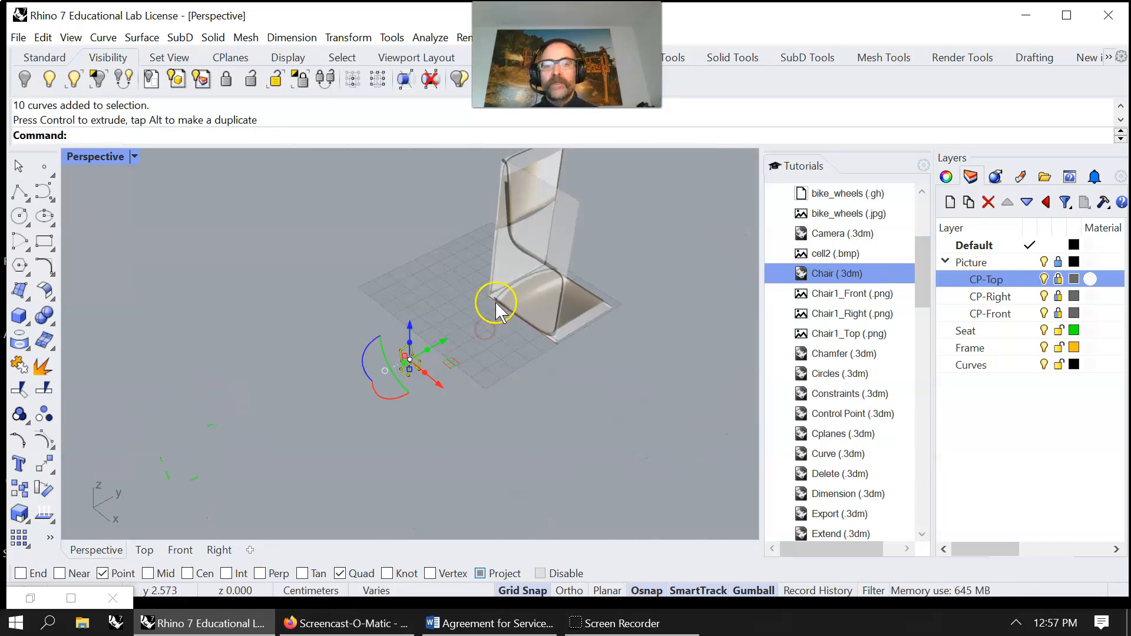
Restore the four-viewport layout, then select and hide the small chair's curves
double_click(94, 157)
left_click(331, 515)
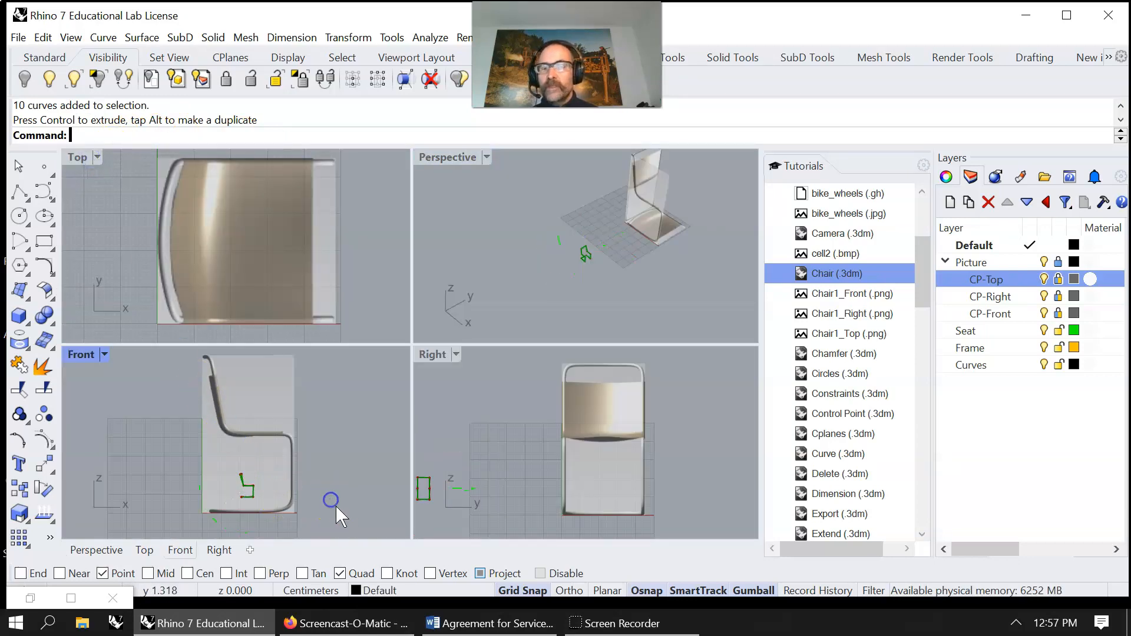
right_click_drag(530, 234, 613, 285)
left_click_drag(613, 285, 538, 213)
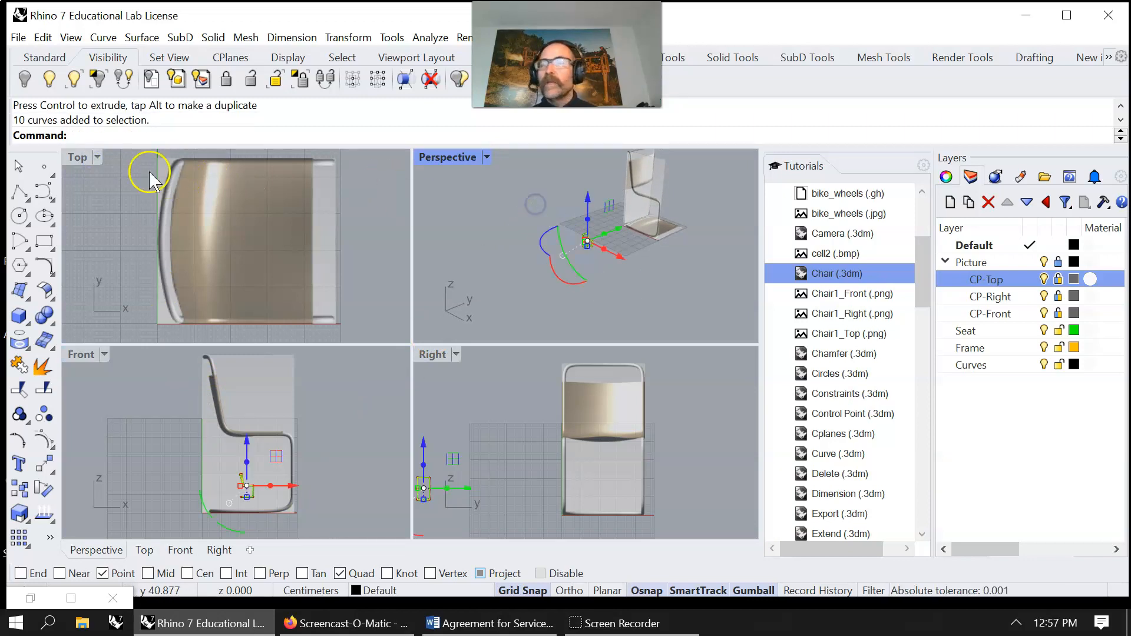
left_click(24, 79)
mouse_move(625, 206)
right_mouse_down()
mouse_move(598, 209)
mouse_move(647, 222)
mouse_move(652, 273)
mouse_move(617, 289)
mouse_move(448, 231)
right_mouse_up()
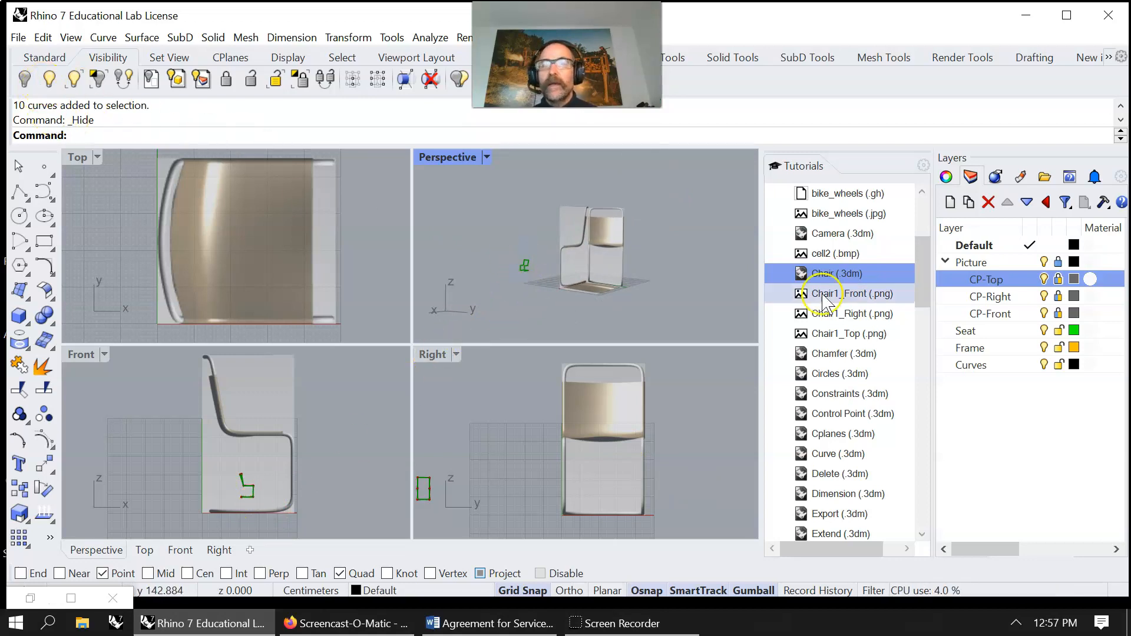
In Grasshopper, select all components, turn off their preview, and minimize the window to return to Rhino
left_click(71, 598)
left_click_drag(442, 485, 92, 293)
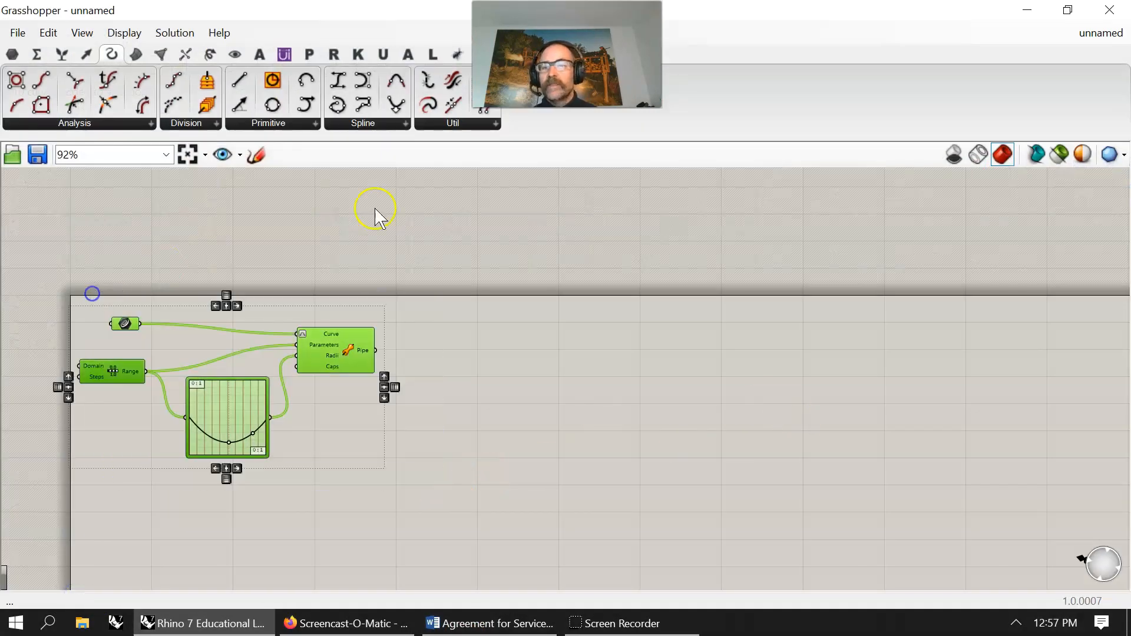
right_click(478, 176)
left_click(536, 202)
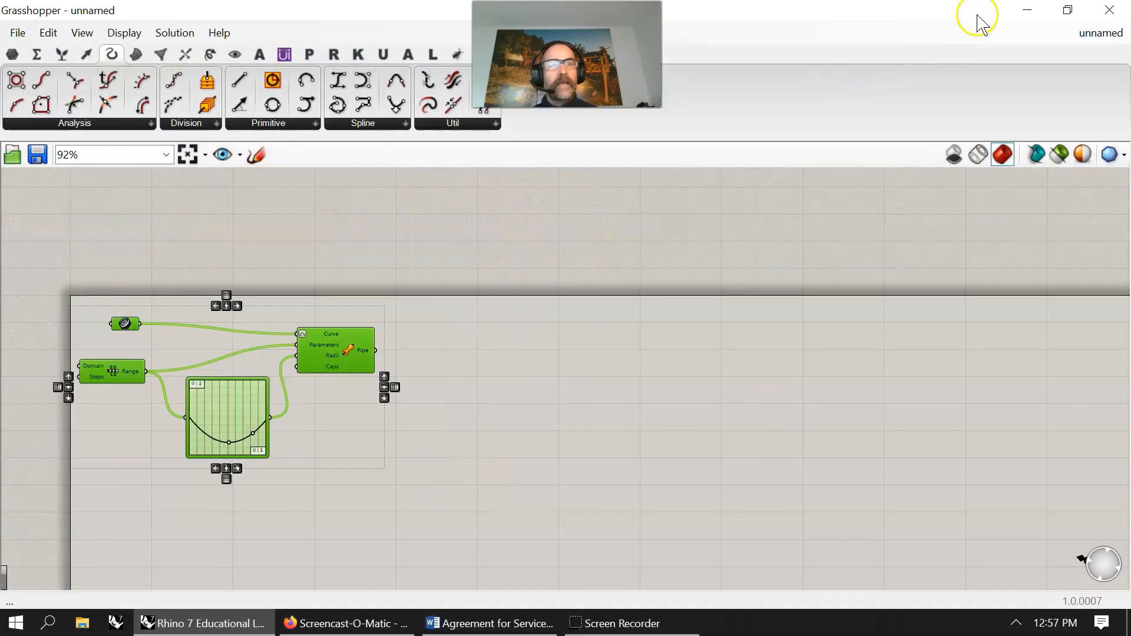
left_click(1025, 11)
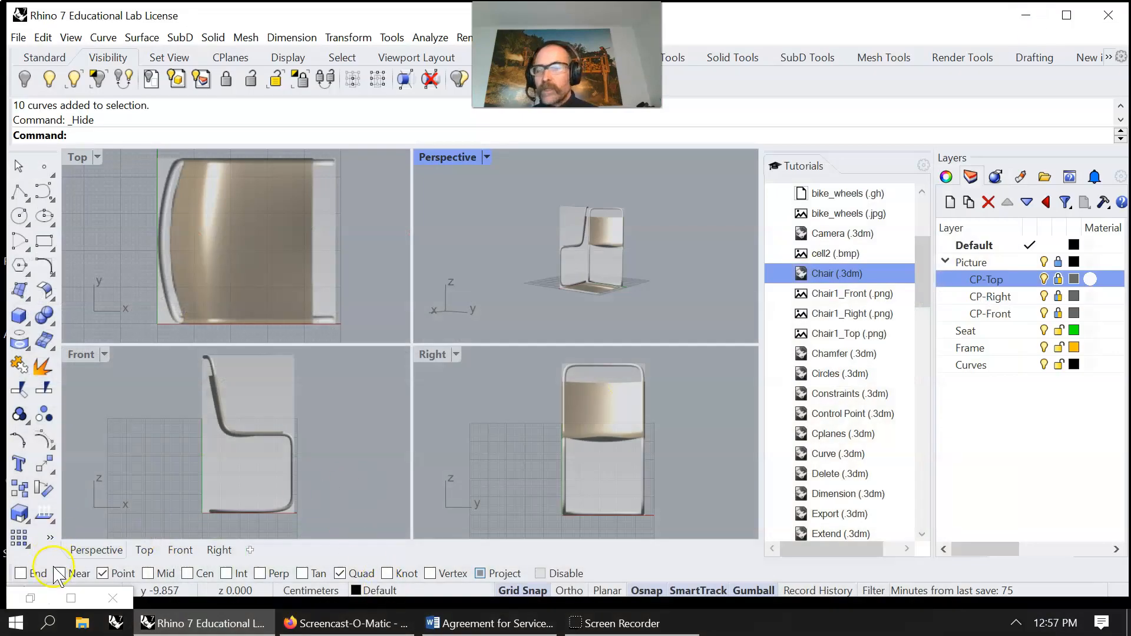
left_click(105, 38)
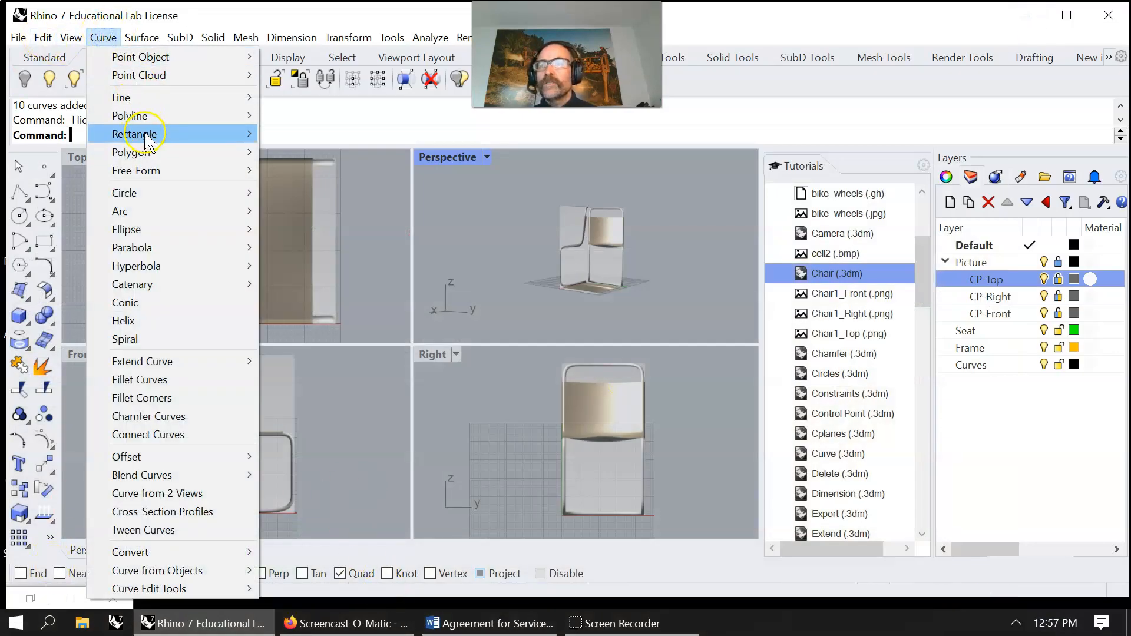
mouse_move(133, 121)
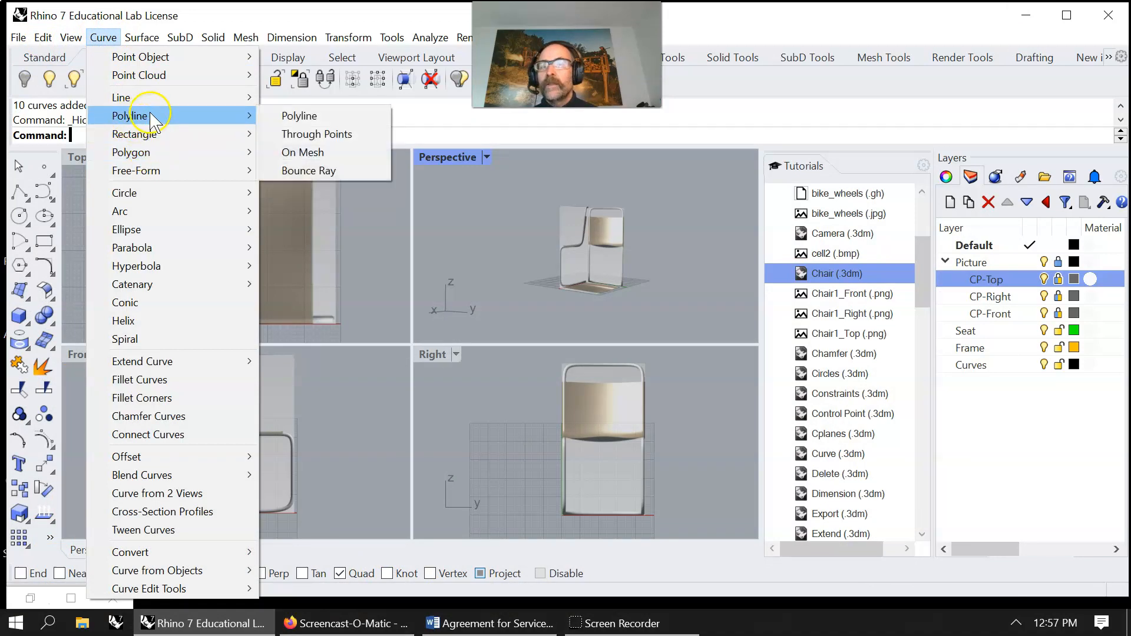
left_click(298, 138)
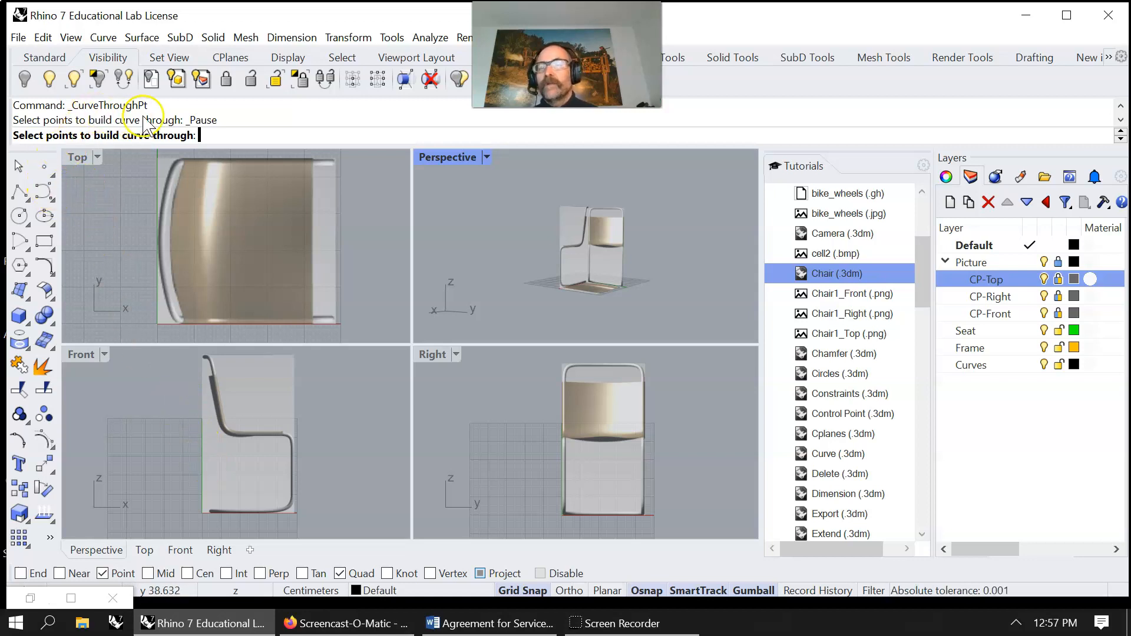
left_click(103, 37)
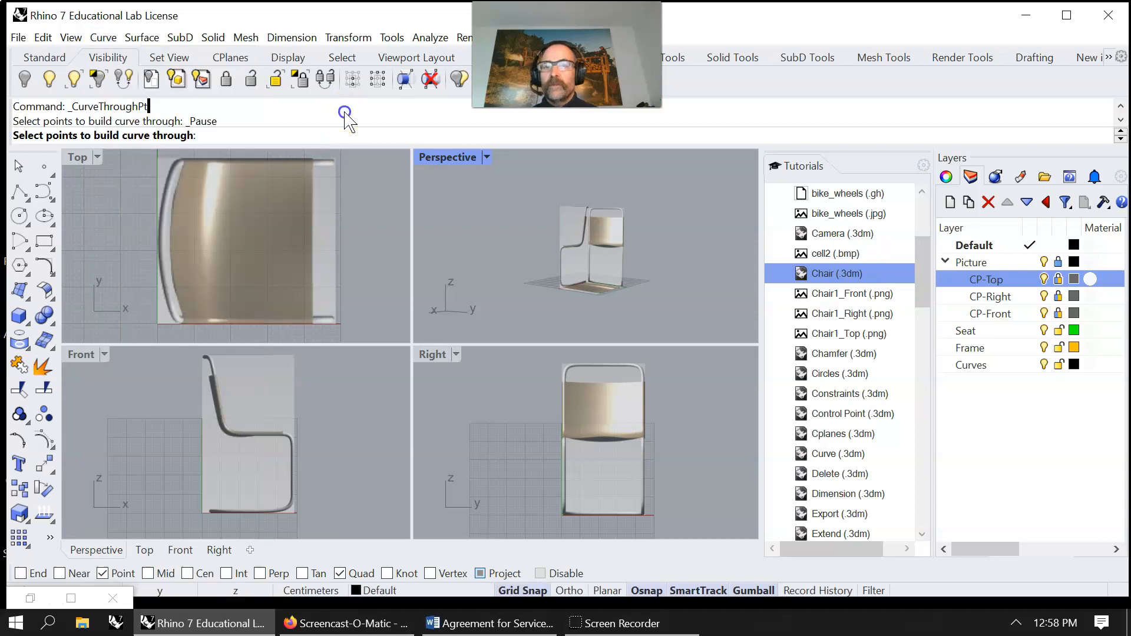
key("Escape")
Start an Interpolate Points curve and trace the chair's side profile in the Front view, from the rear floor end to the backrest top
left_click(103, 38)
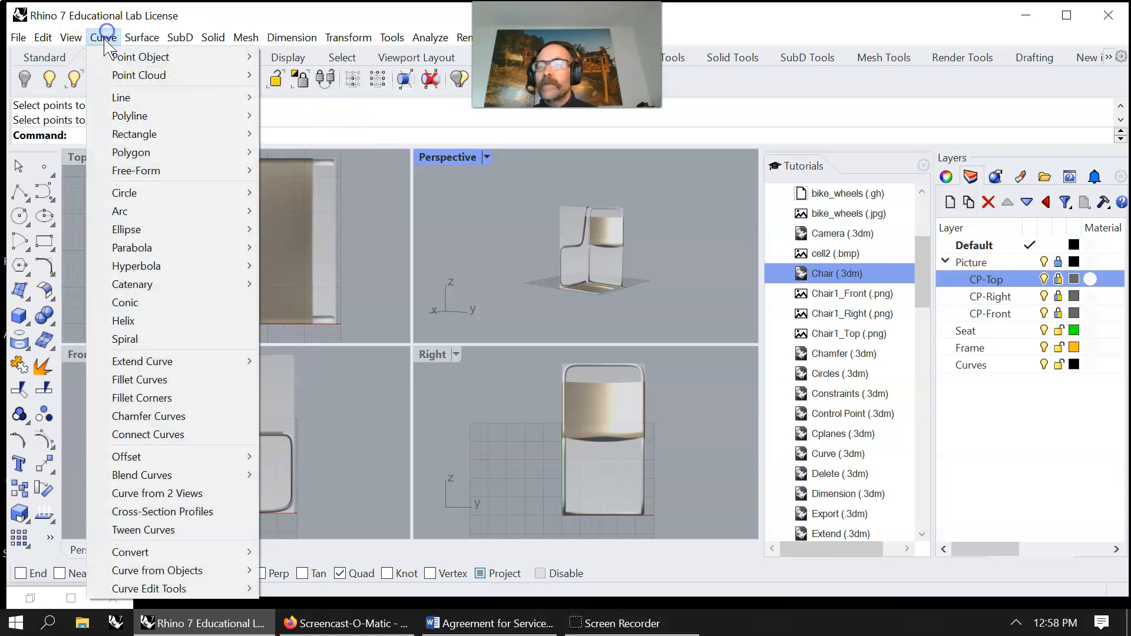
mouse_move(145, 125)
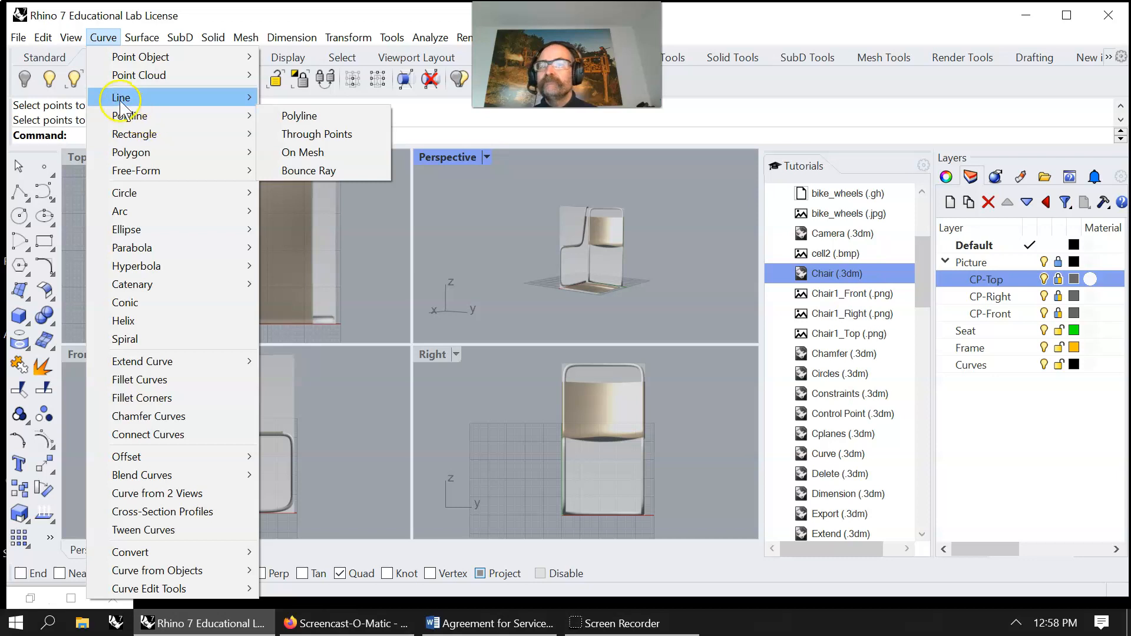
mouse_move(136, 158)
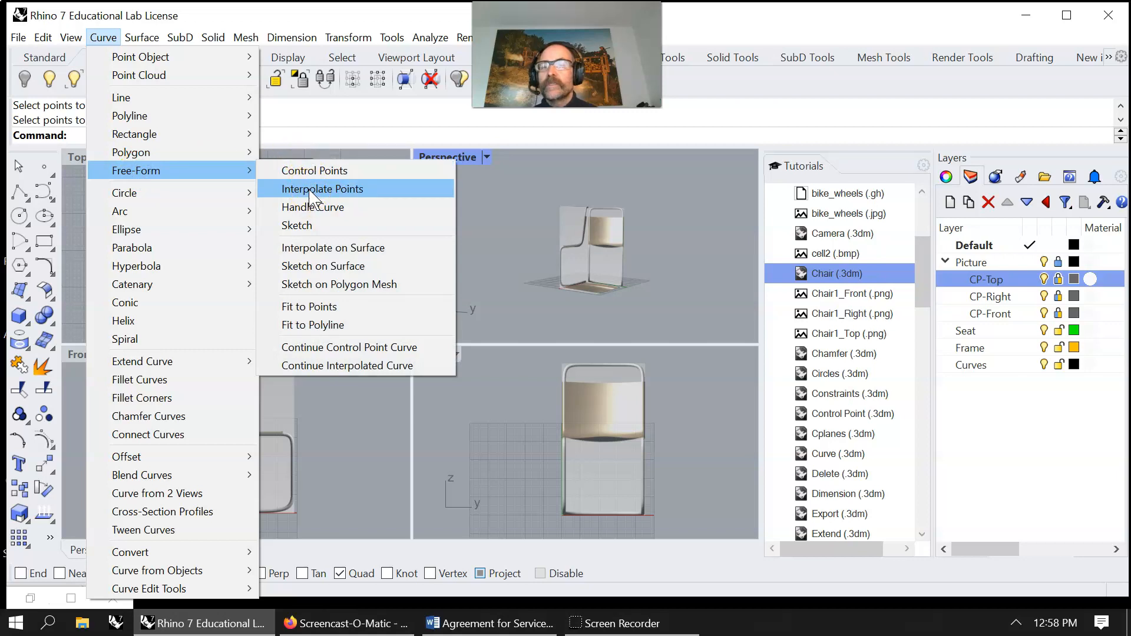
left_click(311, 191)
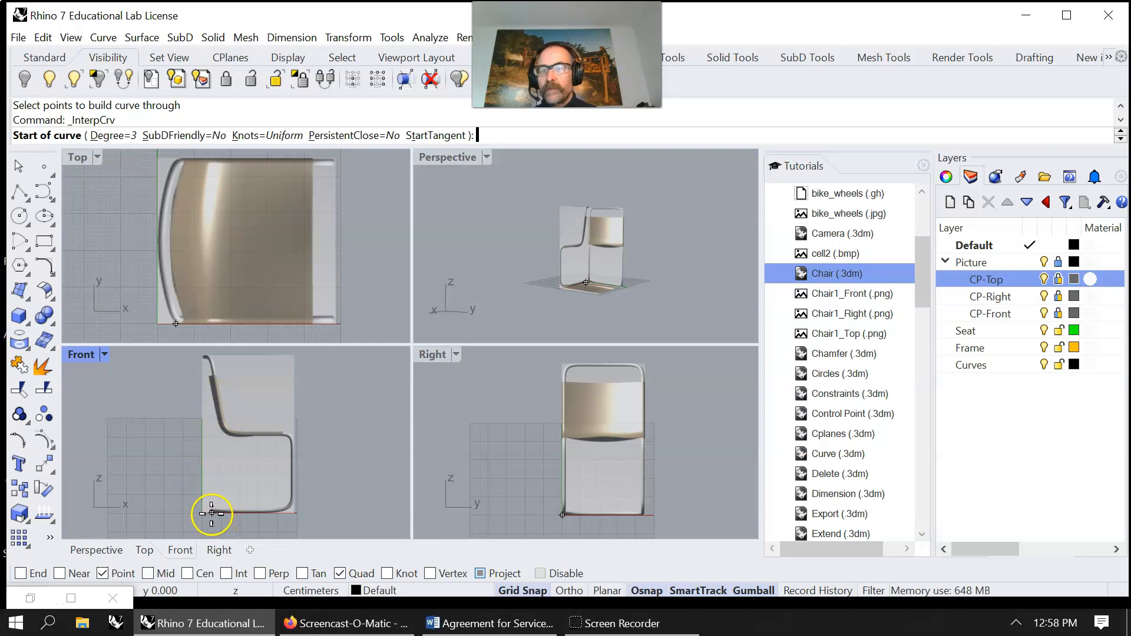
left_click(210, 511)
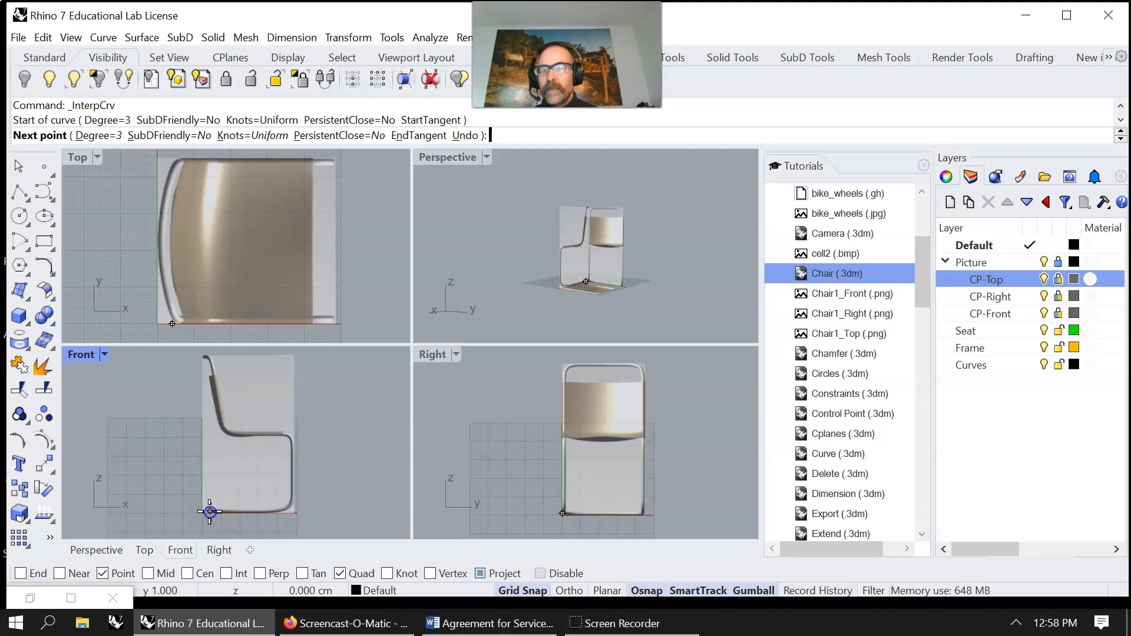
left_click(291, 511)
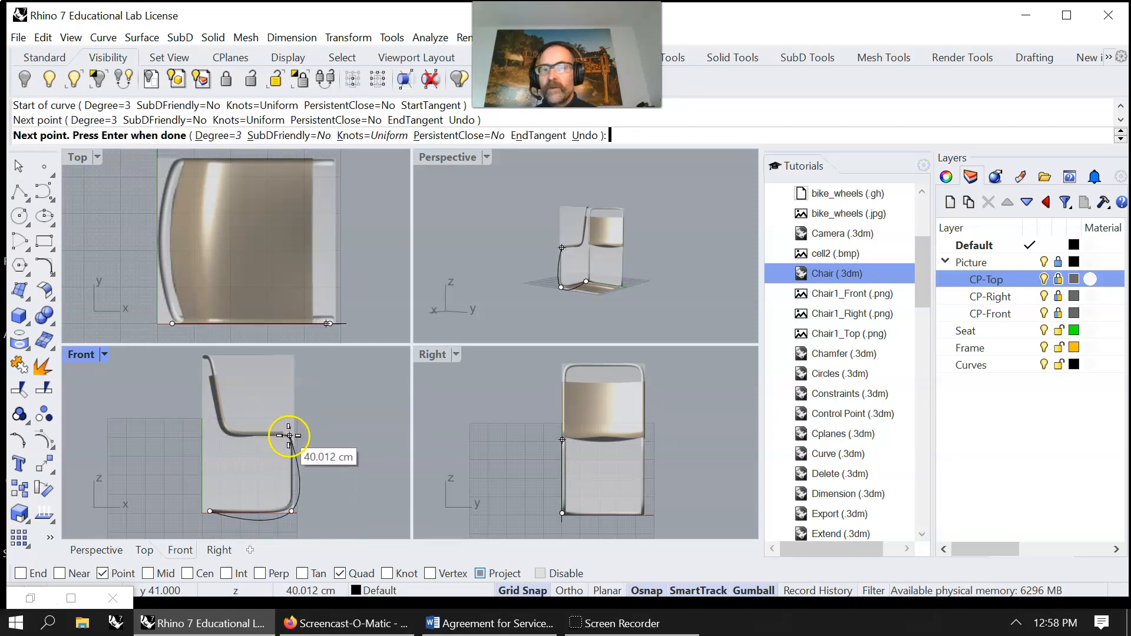
left_click(289, 436)
left_click(227, 435)
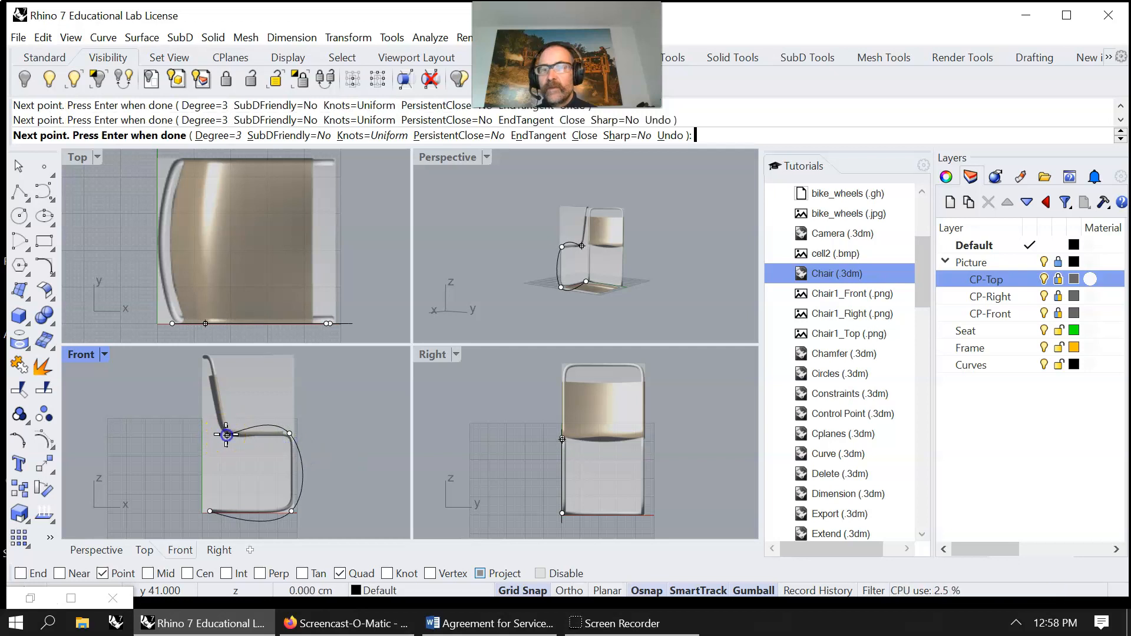
left_click(210, 359)
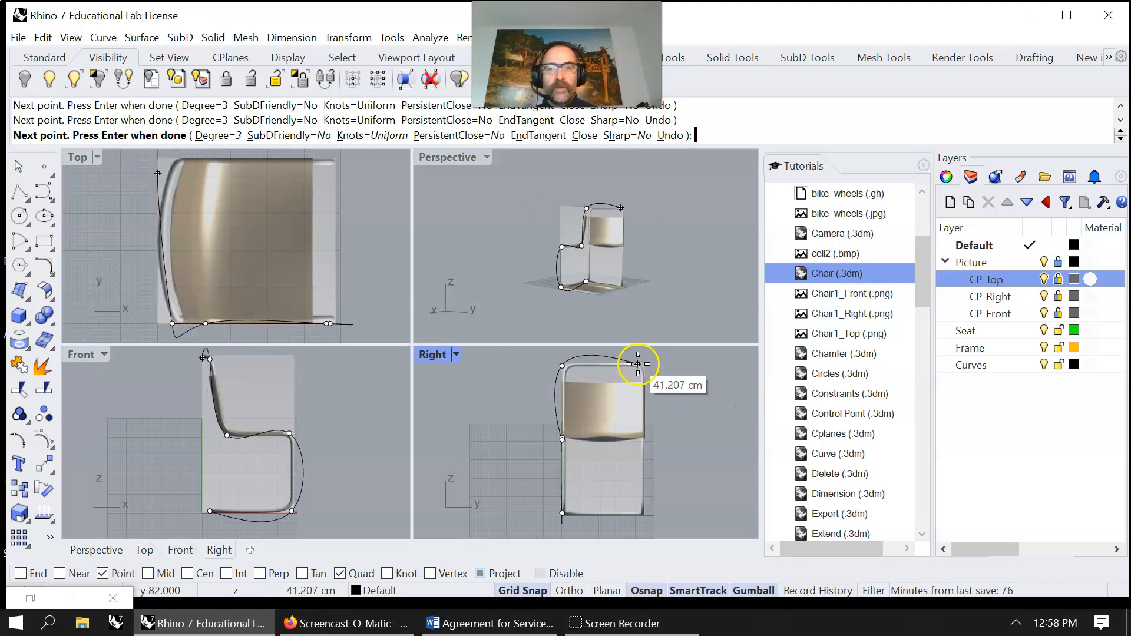
Continue the curve across both upper corners of the backrest in the Right view and down to the rear of the seat on the opposite side
key("shift")
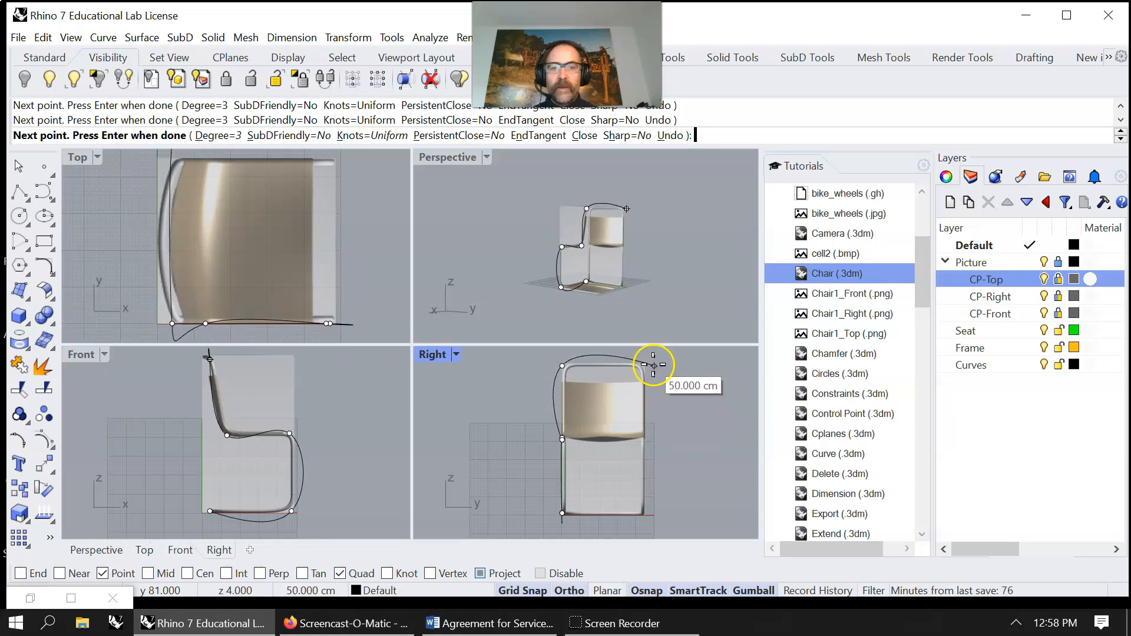
left_click(564, 366)
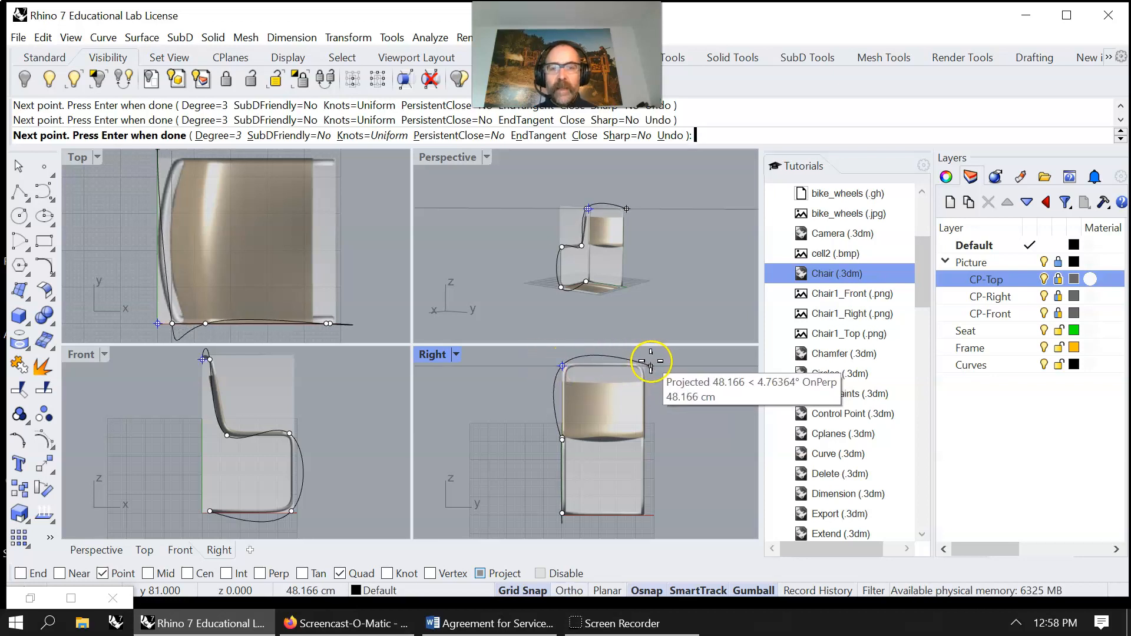
left_click(643, 366)
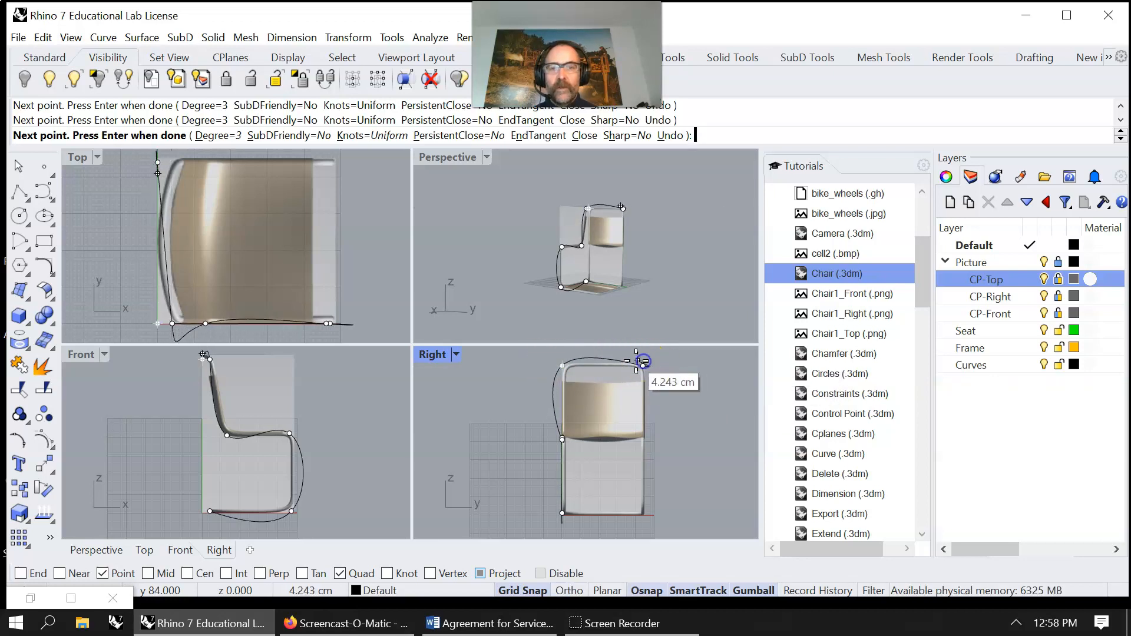
left_click(232, 441)
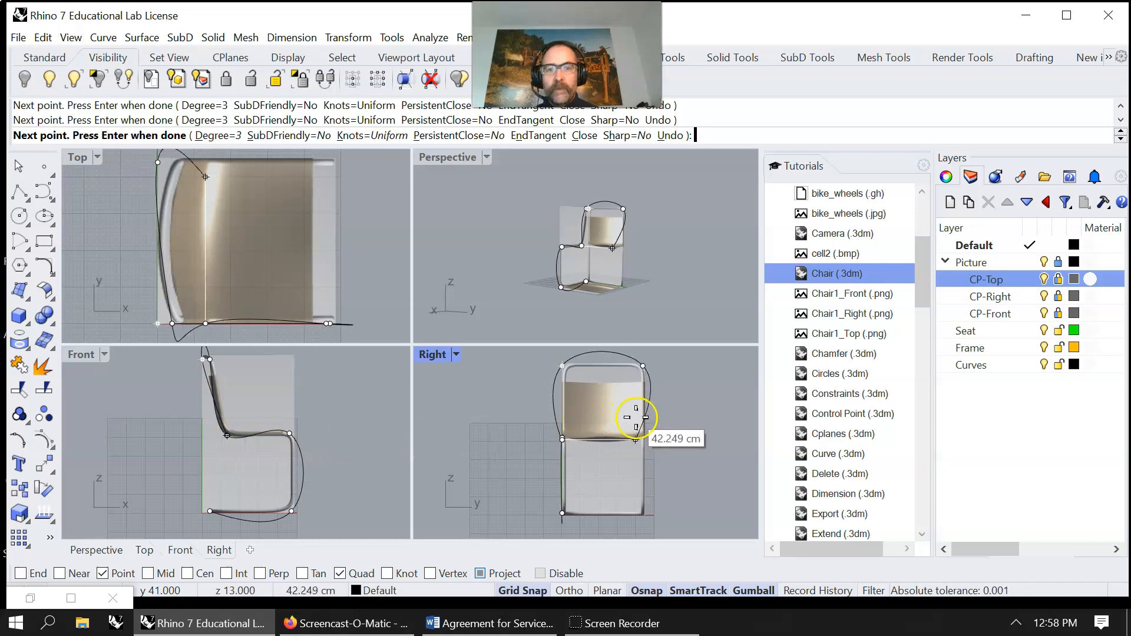
left_click(643, 365)
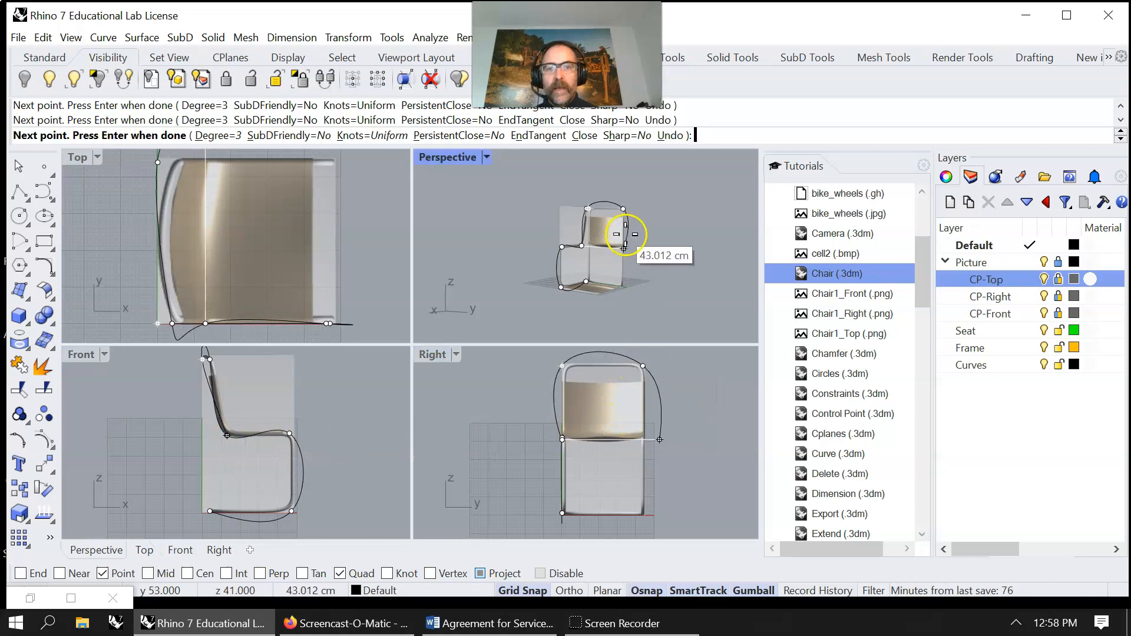
left_click(624, 209)
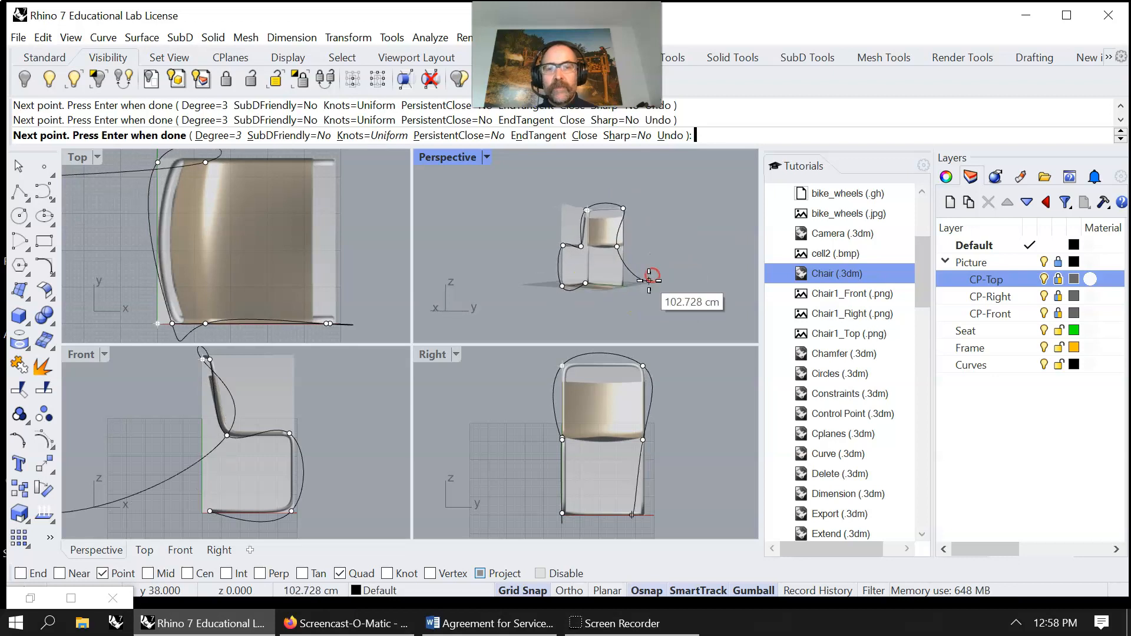
Extend the curve along the opposite side of the seat to its front corner, then down the front leg to the floor
left_click(290, 435)
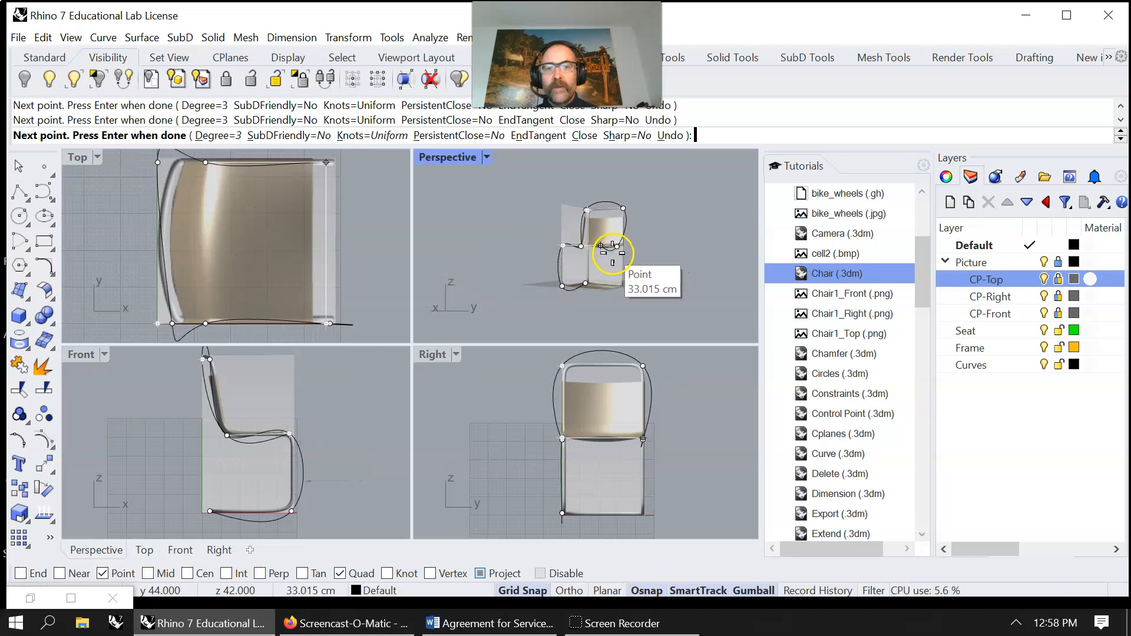
scroll(578, 218, "up", 3)
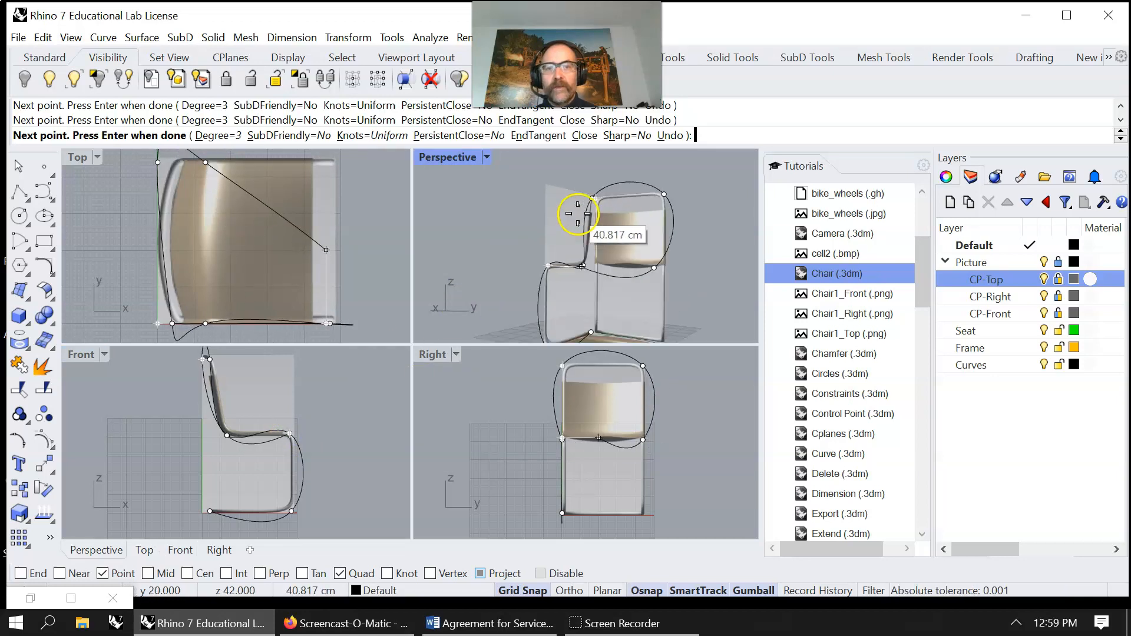
left_click(654, 269)
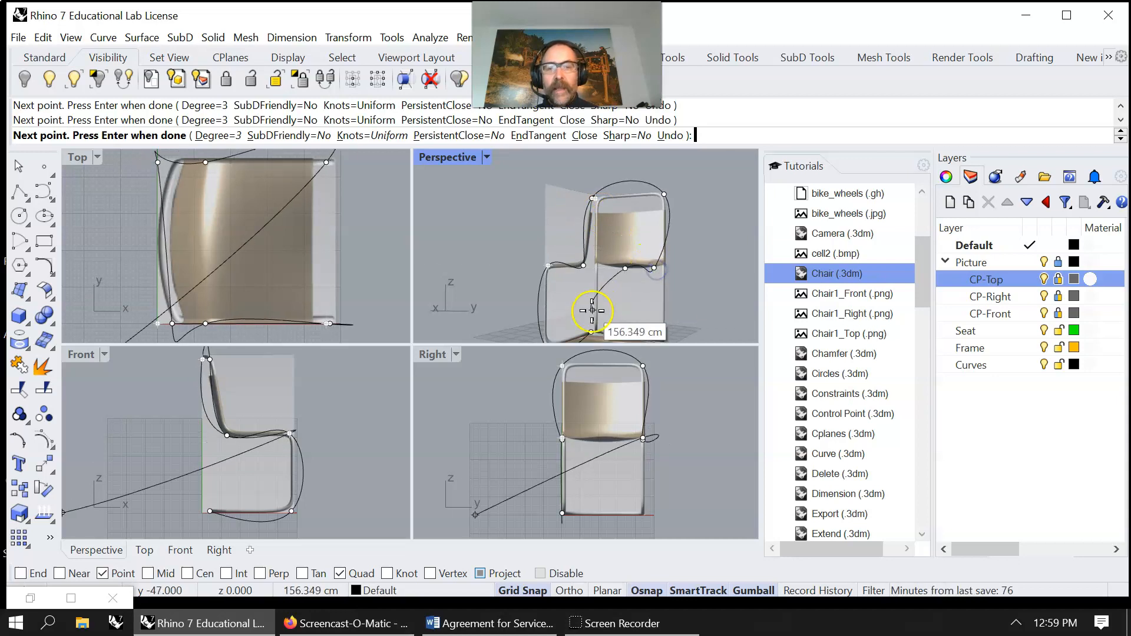
left_click(288, 509)
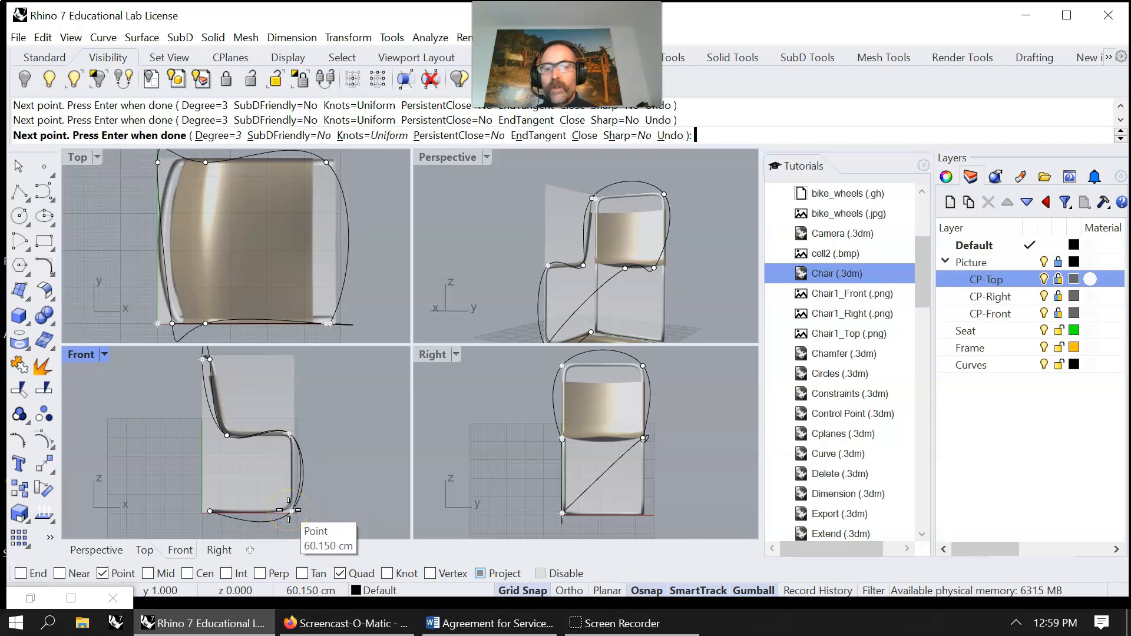
left_click(591, 333)
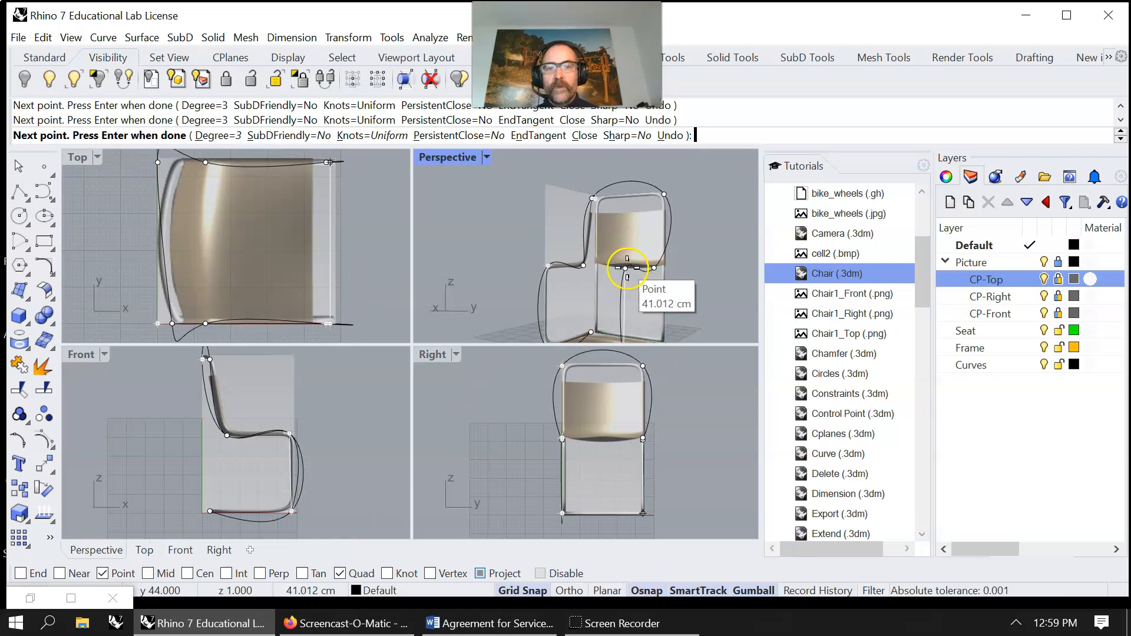
scroll(622, 259, "down", 3)
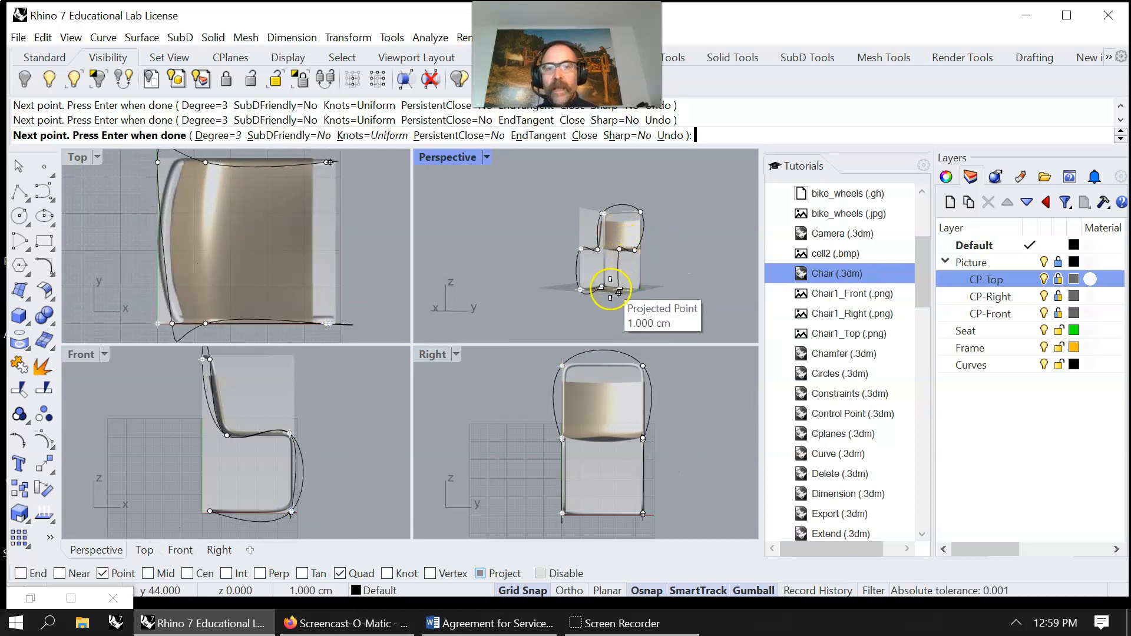
Place the last point at the rear floor end of the second leg in the Front view and finish the curve
left_click(364, 407)
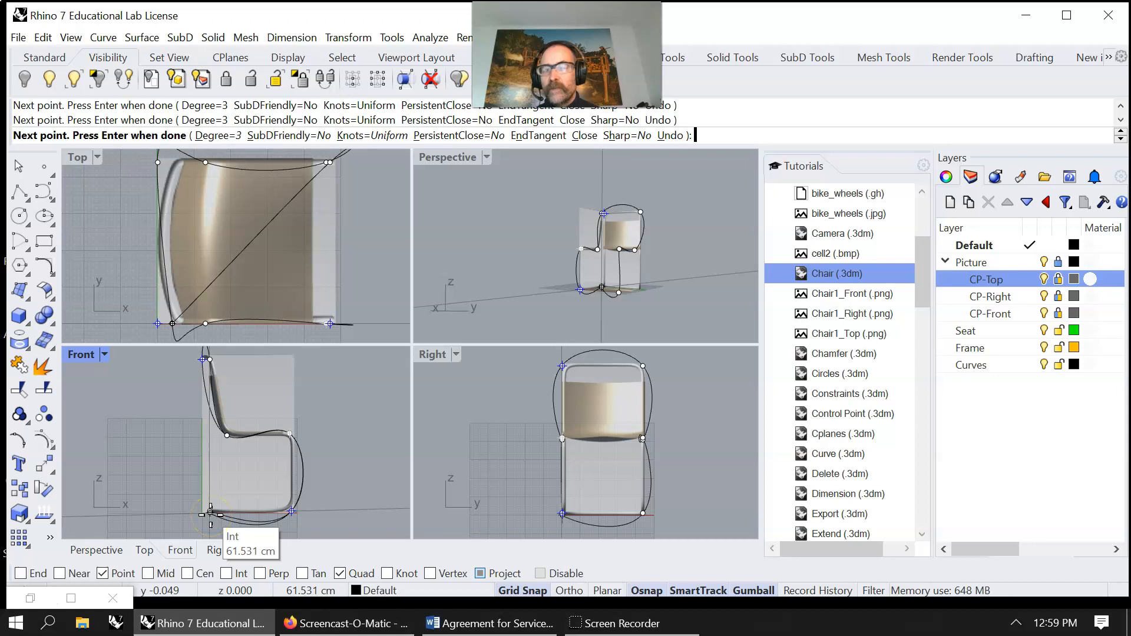
scroll(196, 450, "up", 4)
left_click(254, 531)
right_click_drag(254, 531, 255, 398)
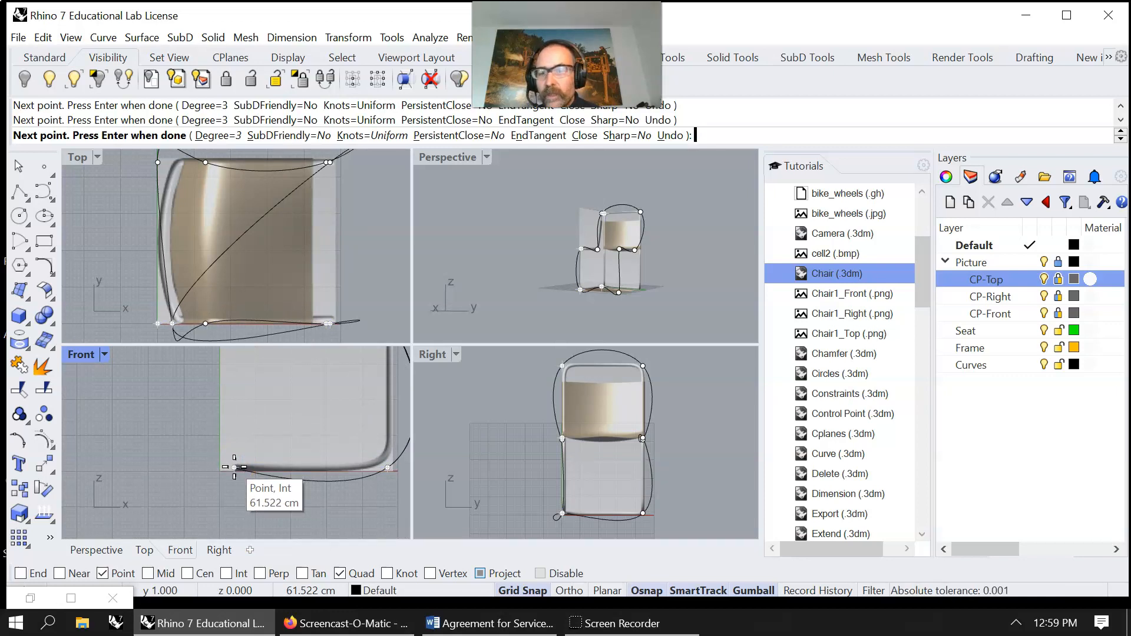
left_click(235, 467)
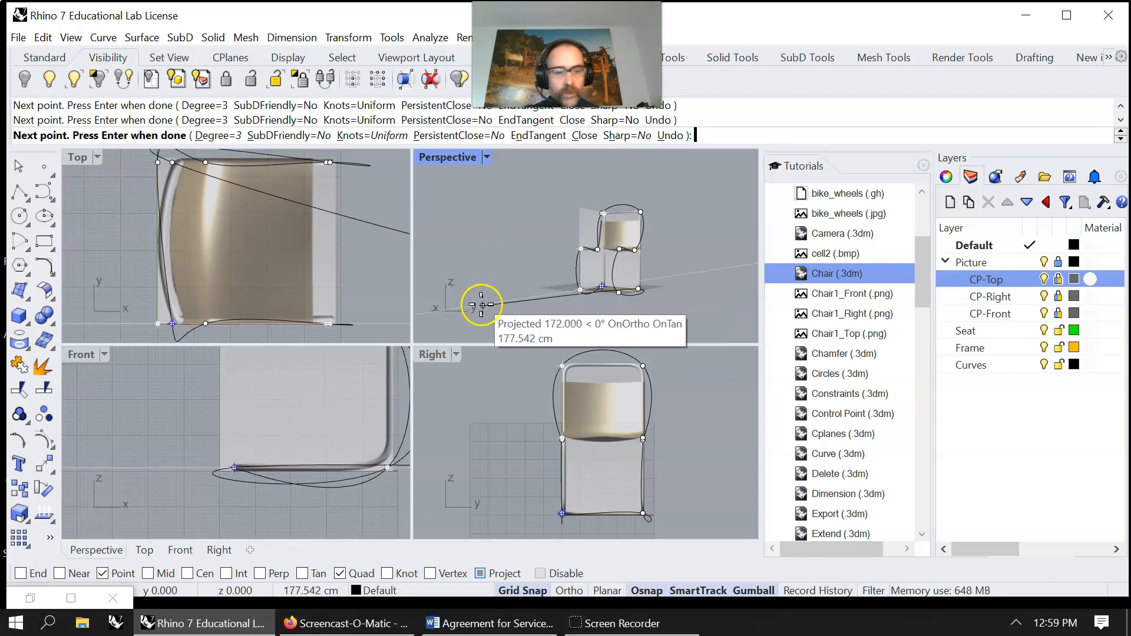
key("Return")
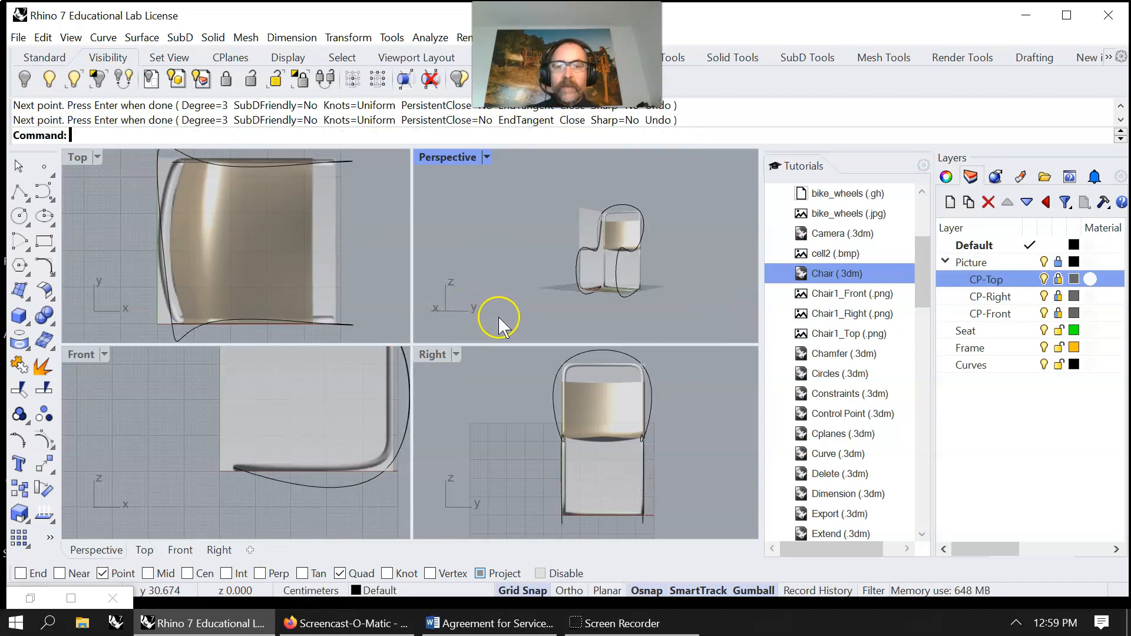
Hide the CP-Top, CP-Right and CP-Front picture layers
left_click(1043, 280)
left_click(1044, 296)
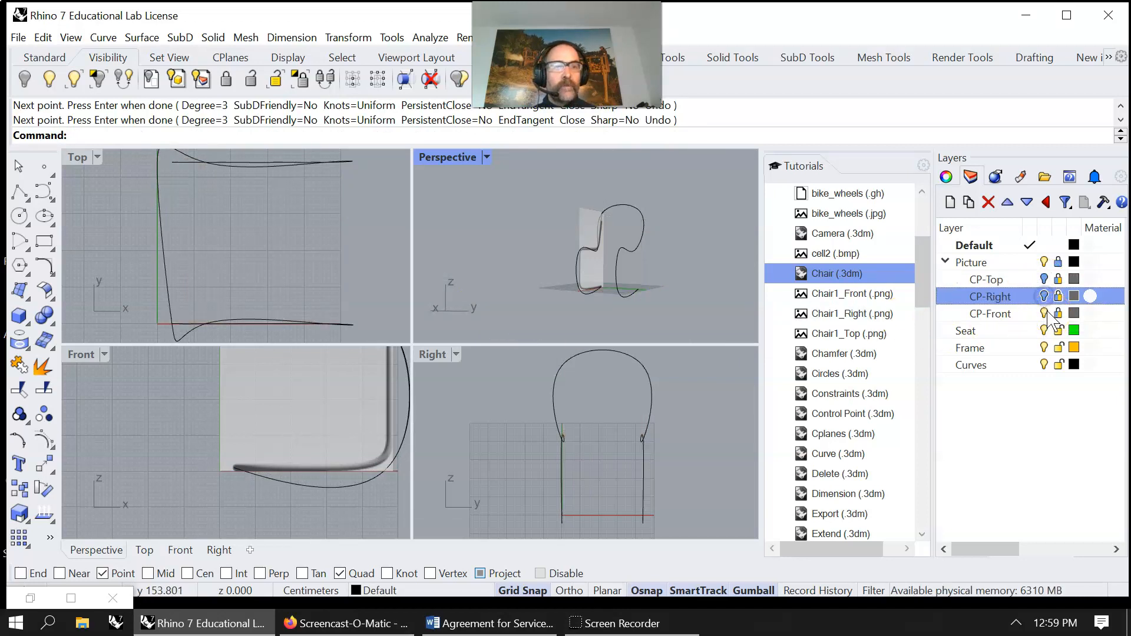
left_click(1044, 314)
right_click_drag(646, 321, 725, 315)
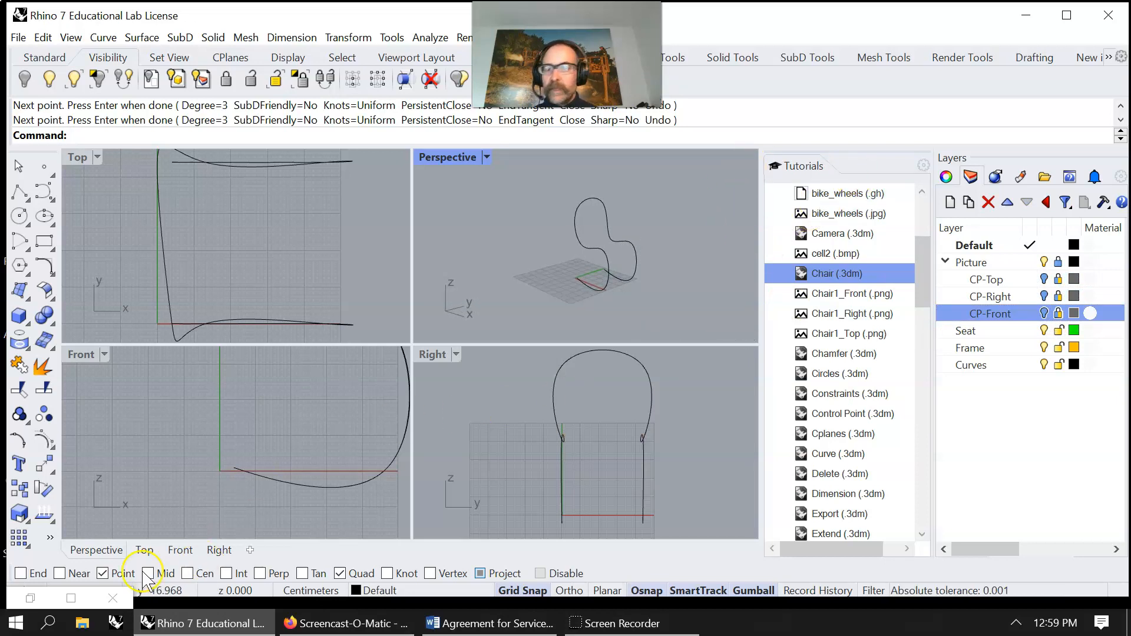
Restore Grasshopper beside the Rhino viewports and duplicate the whole variable pipe definition below the original
left_click(70, 599)
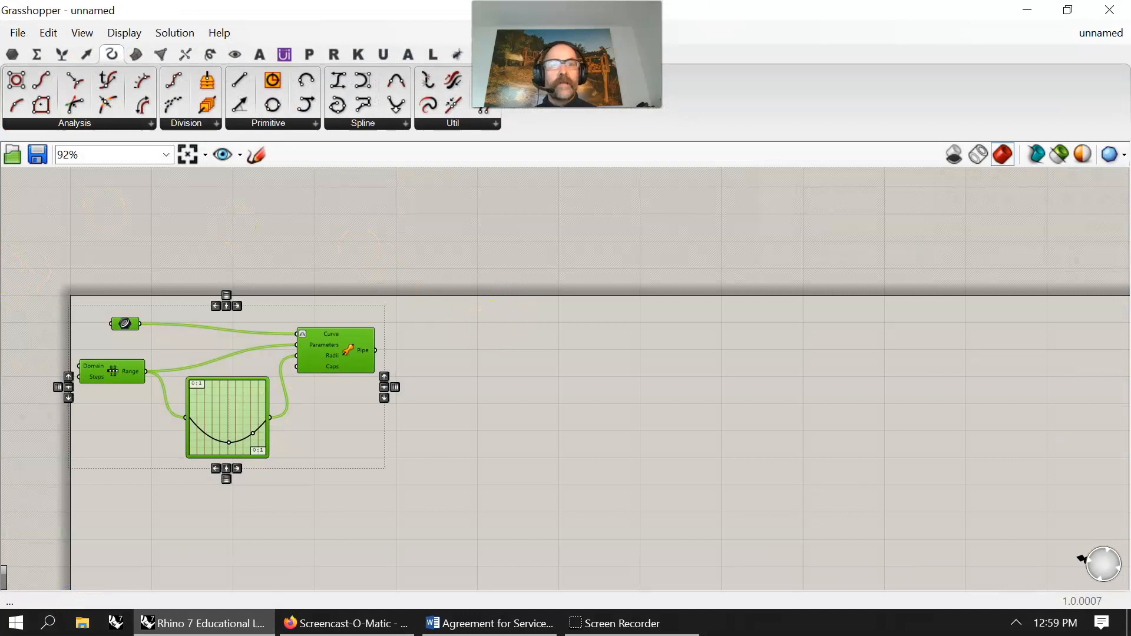
left_click_drag(782, 19, 900, 16)
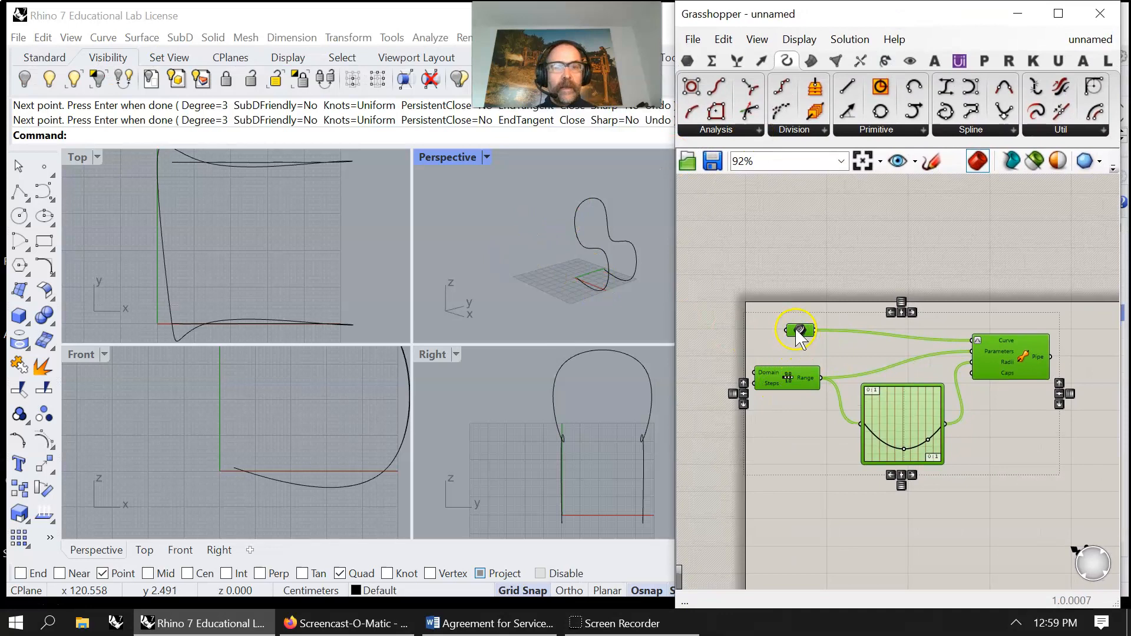
left_click_drag(1023, 505, 814, 309)
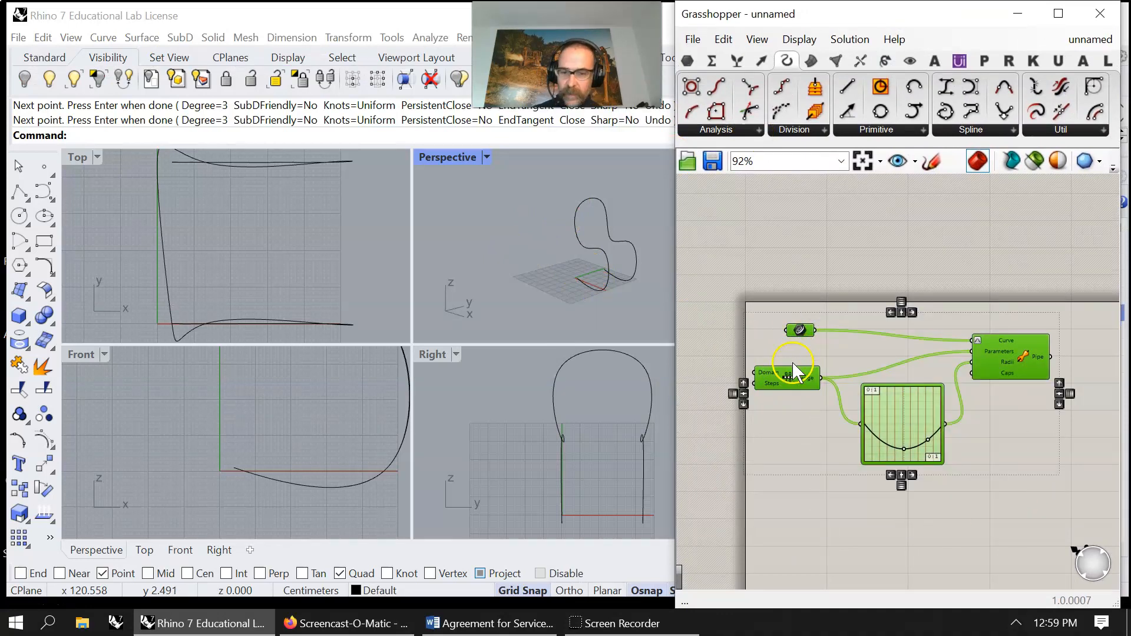
left_click_drag(897, 419, 890, 580, "alt")
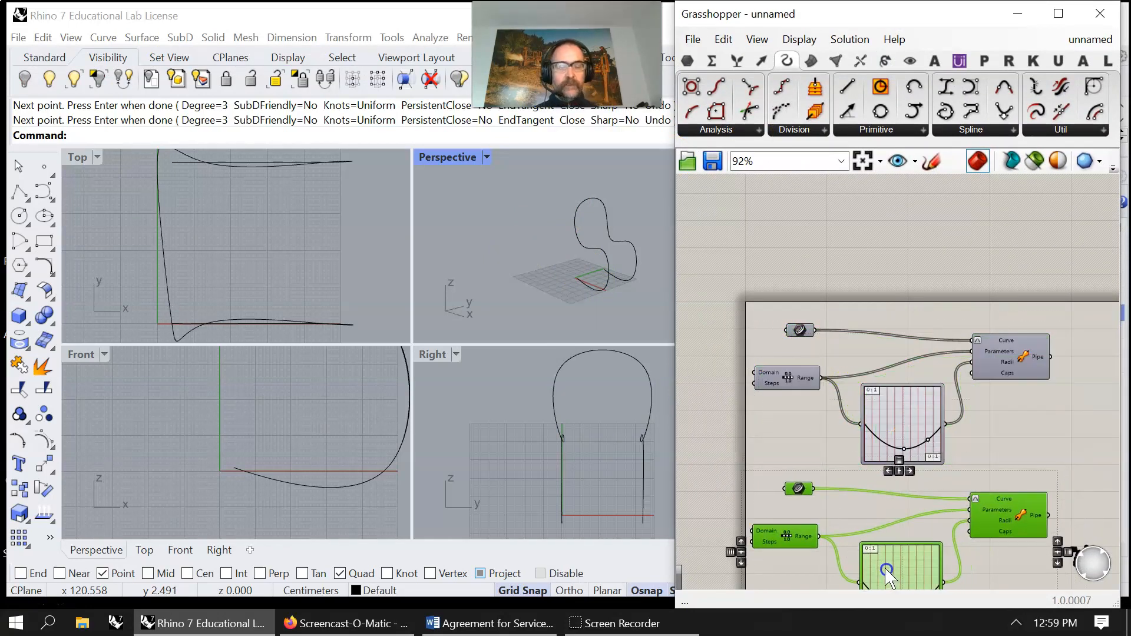
right_click_drag(887, 569, 879, 354)
Select the new chair curve in Perspective, maximize that viewport, scale the curve down and move it onto the grid
left_click_drag(637, 291, 556, 174)
scroll(613, 268, "up", 3)
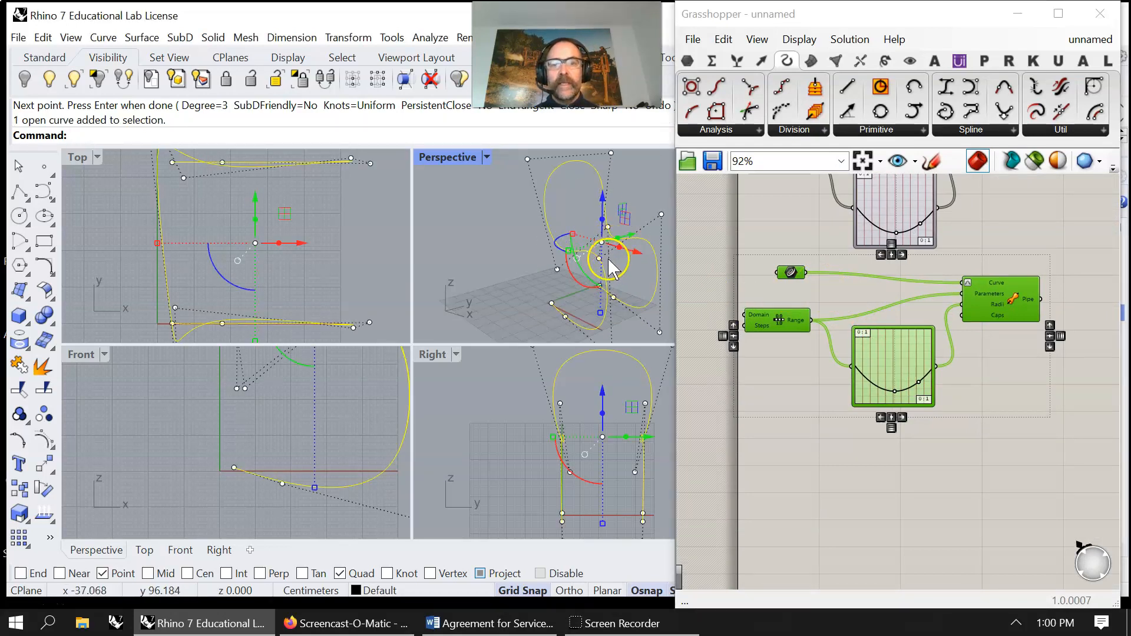
double_click(446, 156)
left_click_drag(376, 351, 430, 336)
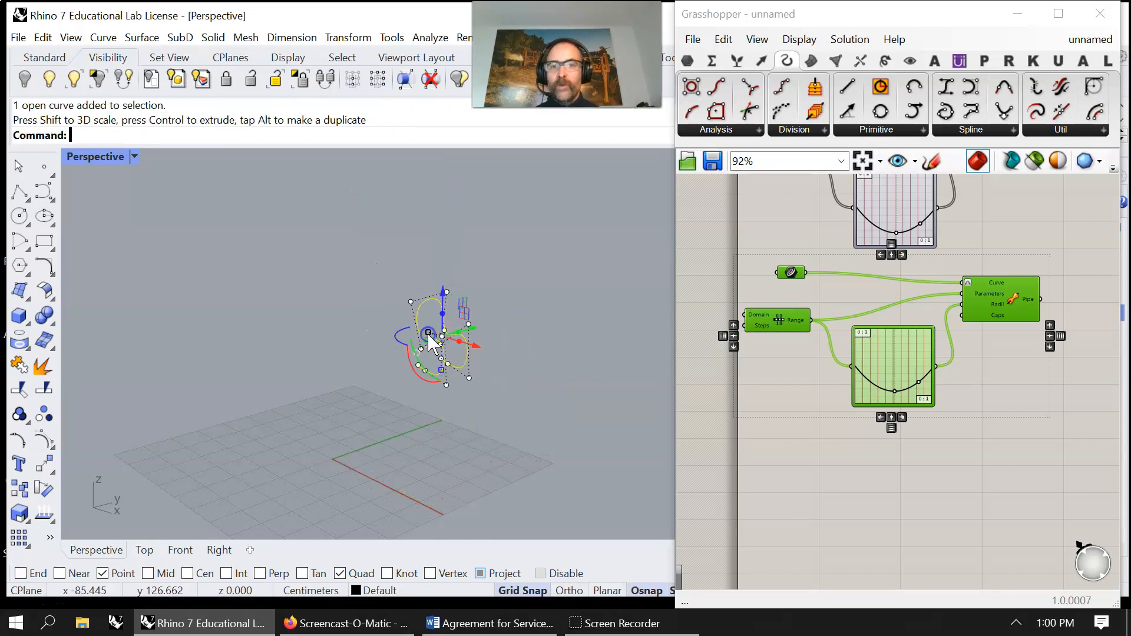
left_click_drag(461, 299, 396, 390)
right_click_drag(375, 429, 510, 449)
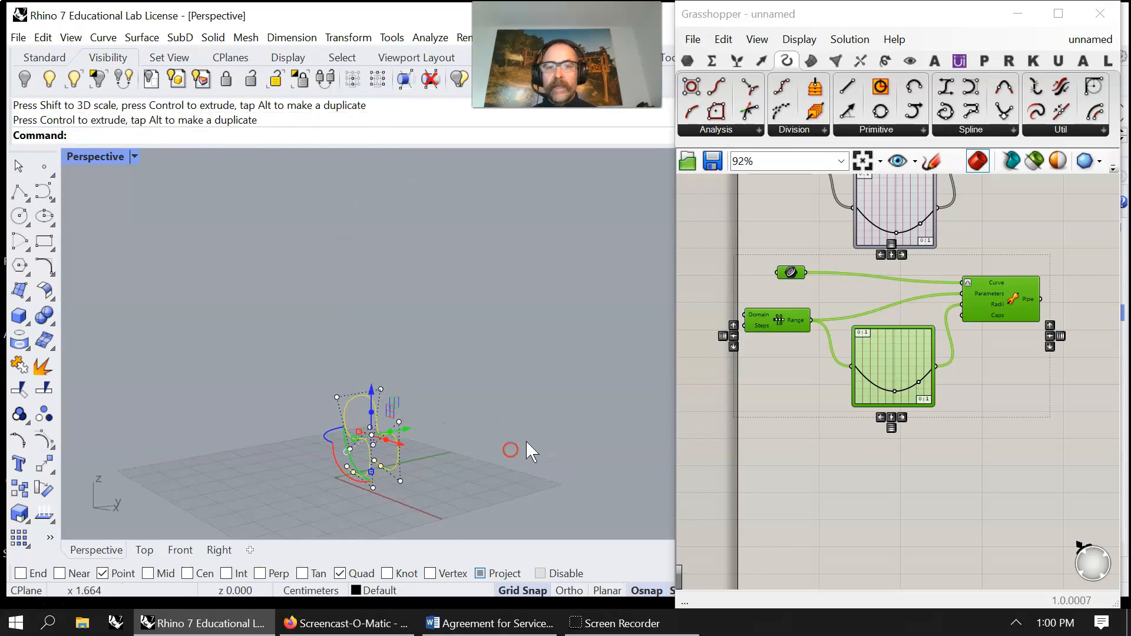
Select all the duplicated pipe components in Grasshopper and turn on their preview
right_click(787, 259)
left_click(768, 453)
left_click_drag(1002, 454, 755, 267)
right_click_drag(712, 292, 710, 292)
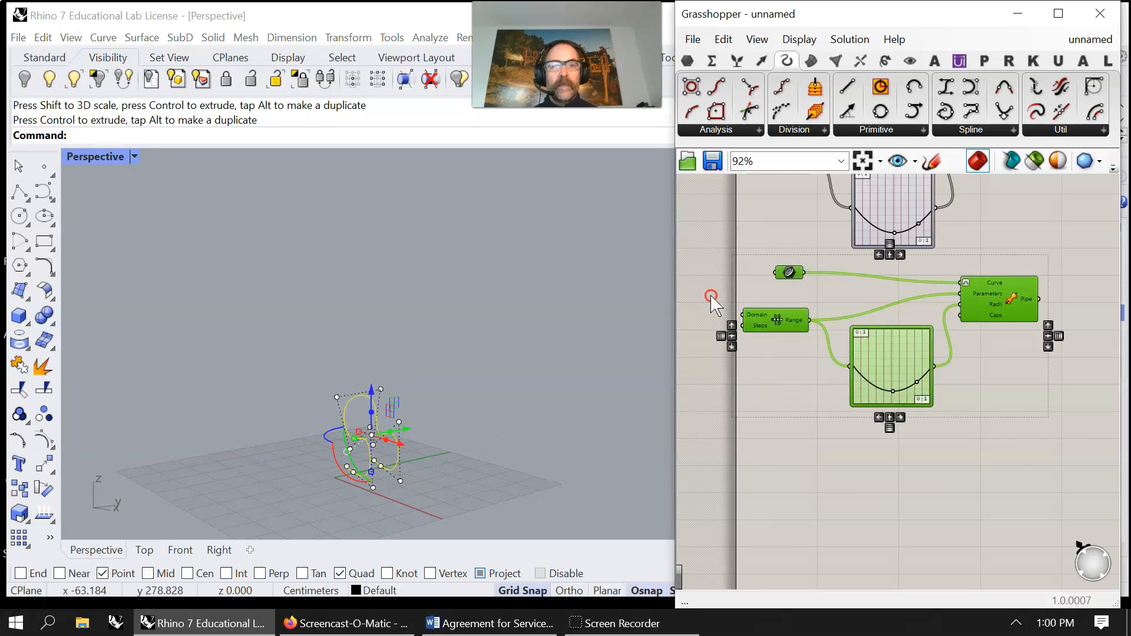
left_click(798, 299)
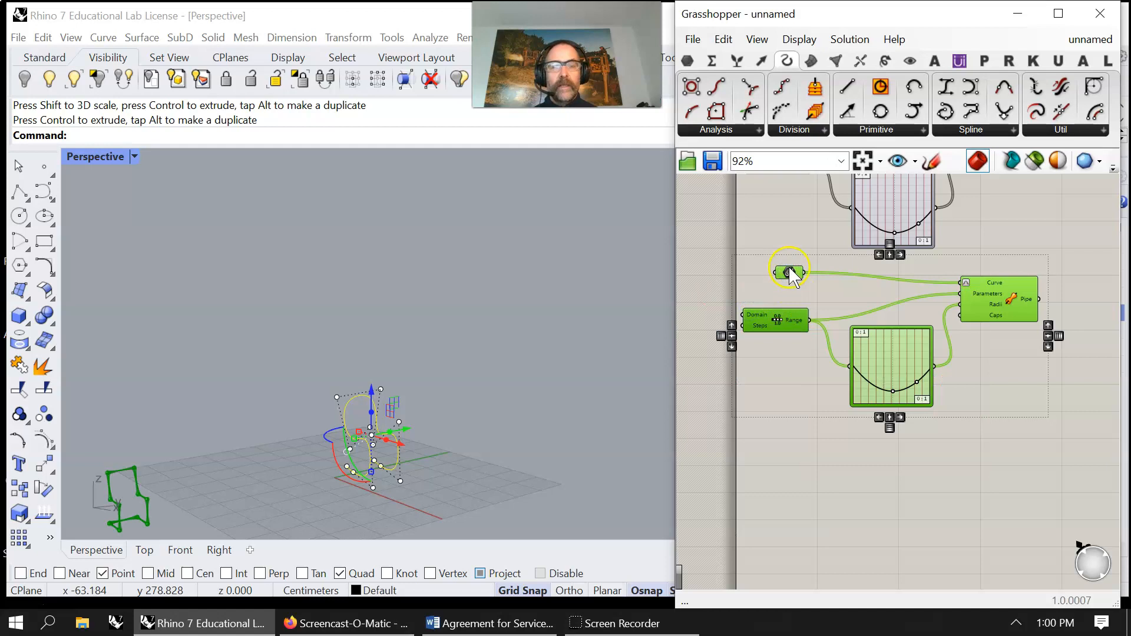
Assign the new chair curve in Rhino as the reference of the duplicated Curve parameter in Grasshopper
right_click(792, 274)
left_click(859, 488)
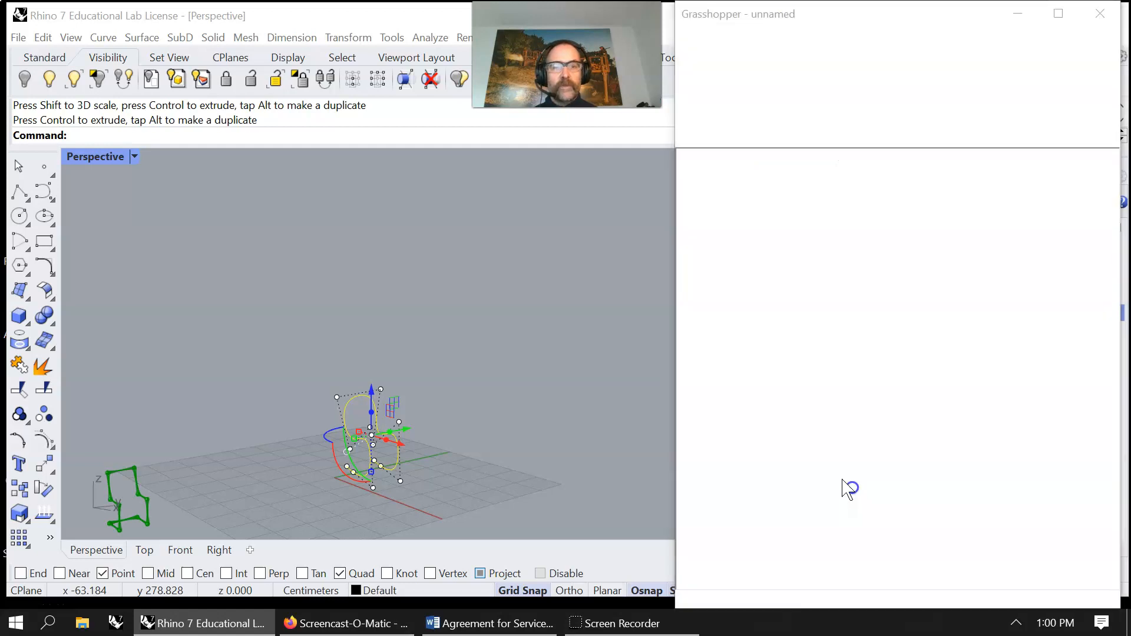
left_click(442, 495)
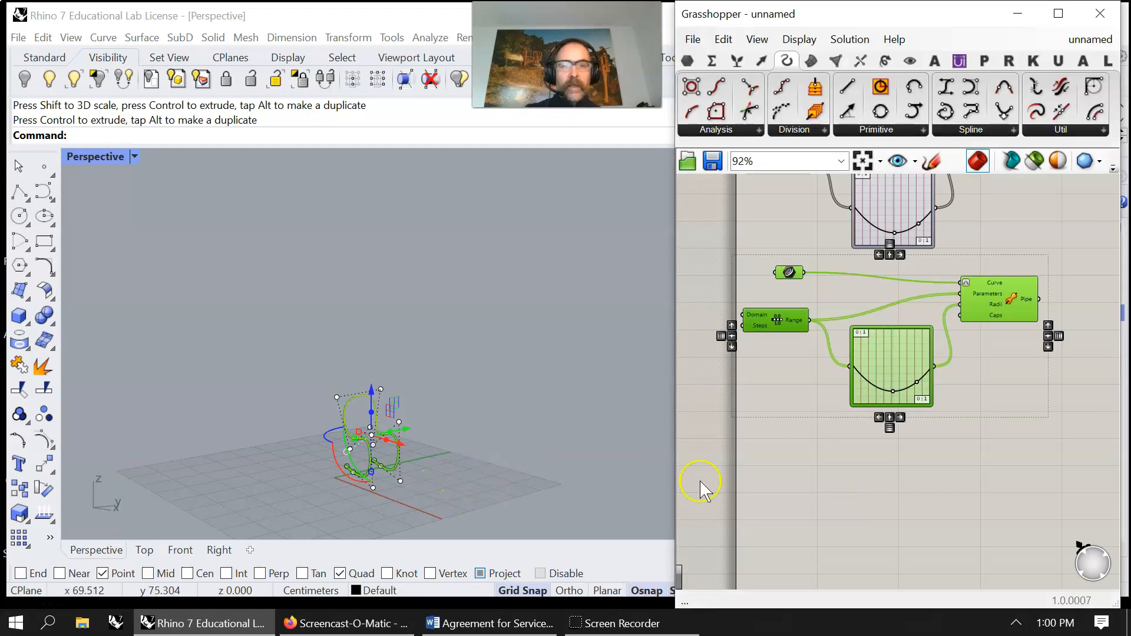
left_click(857, 436)
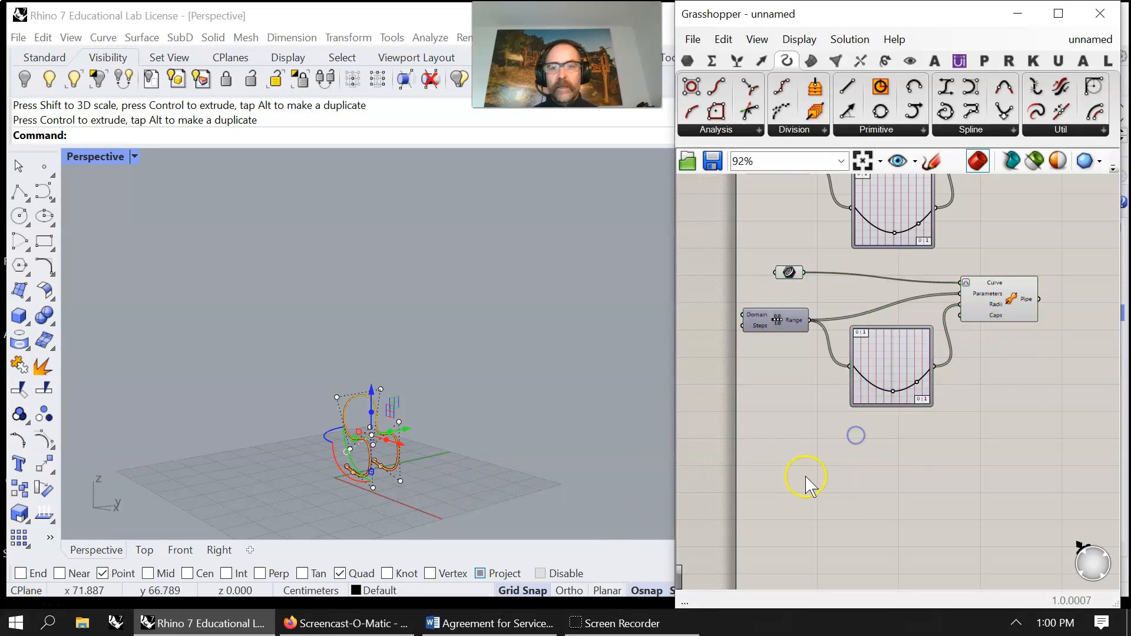
Select the duplicated Pipe component to highlight its pipe in Rhino and steepen the parabola in its Graph Mapper
left_click(996, 309)
scroll(357, 475, "up", 5)
mouse_move(416, 434)
right_mouse_down()
mouse_move(425, 460)
mouse_move(412, 436)
mouse_move(449, 435)
mouse_move(392, 446)
mouse_move(418, 440)
right_mouse_up()
left_click_drag(915, 383, 913, 376)
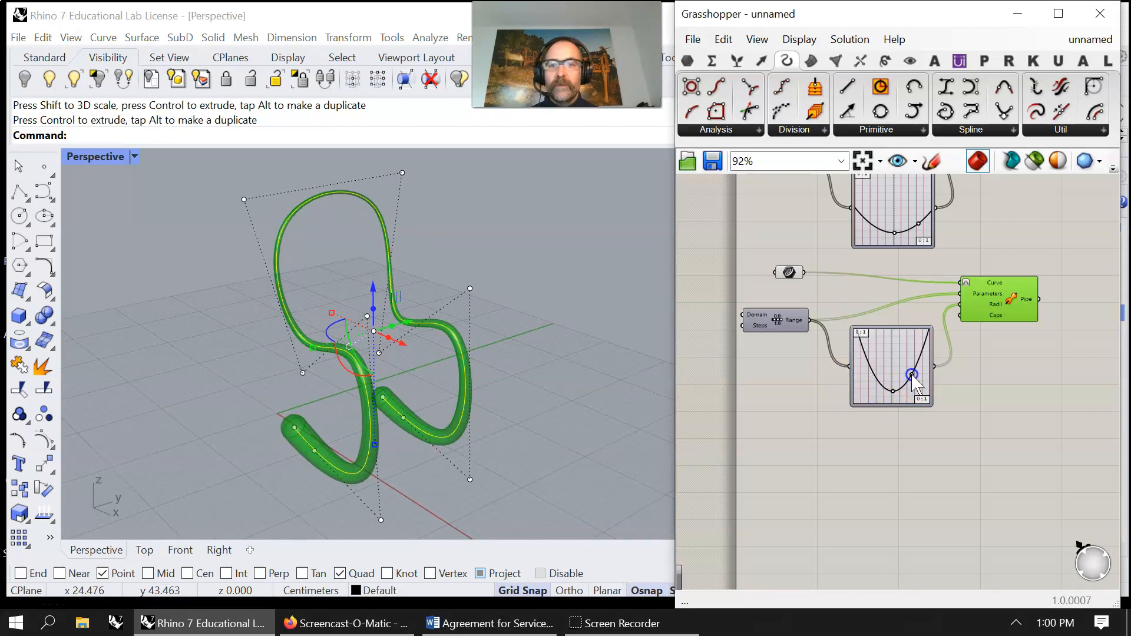
Change the duplicated Graph Mapper's graph type to Sine Summation, raise its wave peaks and deselect the chair curve
right_click(897, 367)
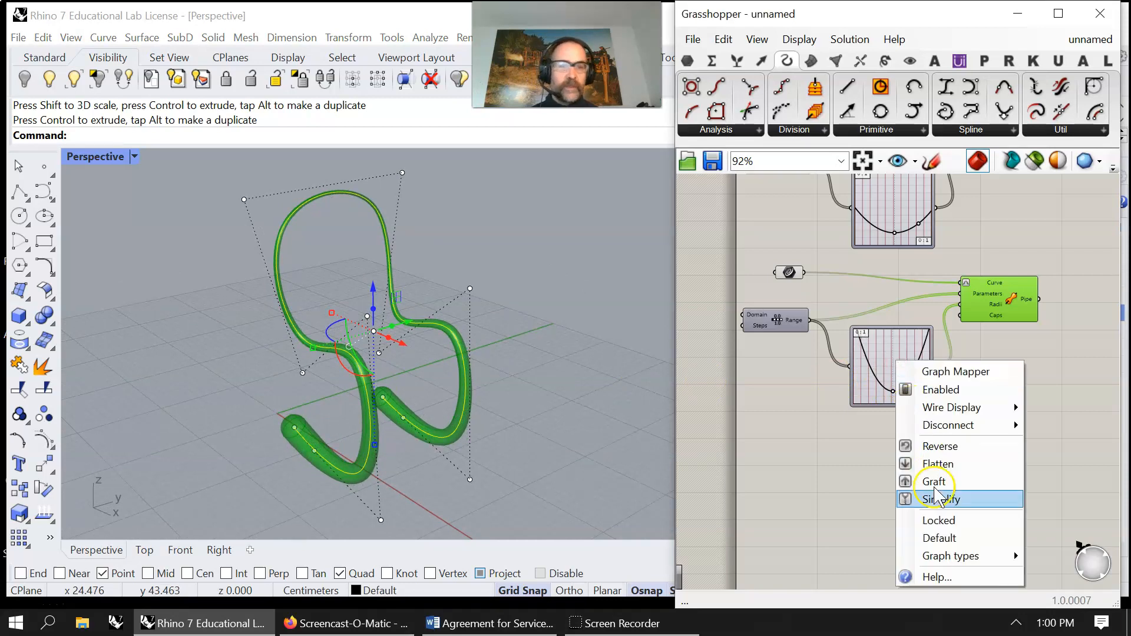
left_click(947, 557)
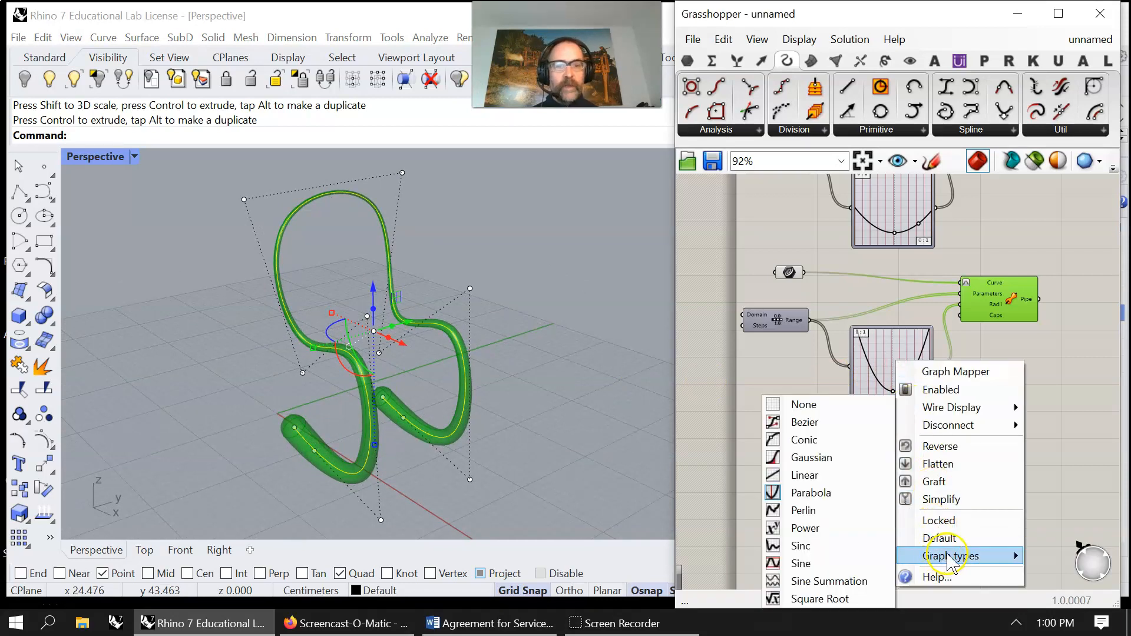
left_click(858, 582)
left_click_drag(900, 382, 916, 354)
mouse_move(404, 412)
right_mouse_down()
mouse_move(442, 454)
mouse_move(543, 328)
mouse_move(331, 374)
mouse_move(414, 416)
right_mouse_up()
left_click(471, 402)
right_click_drag(416, 412, 445, 404)
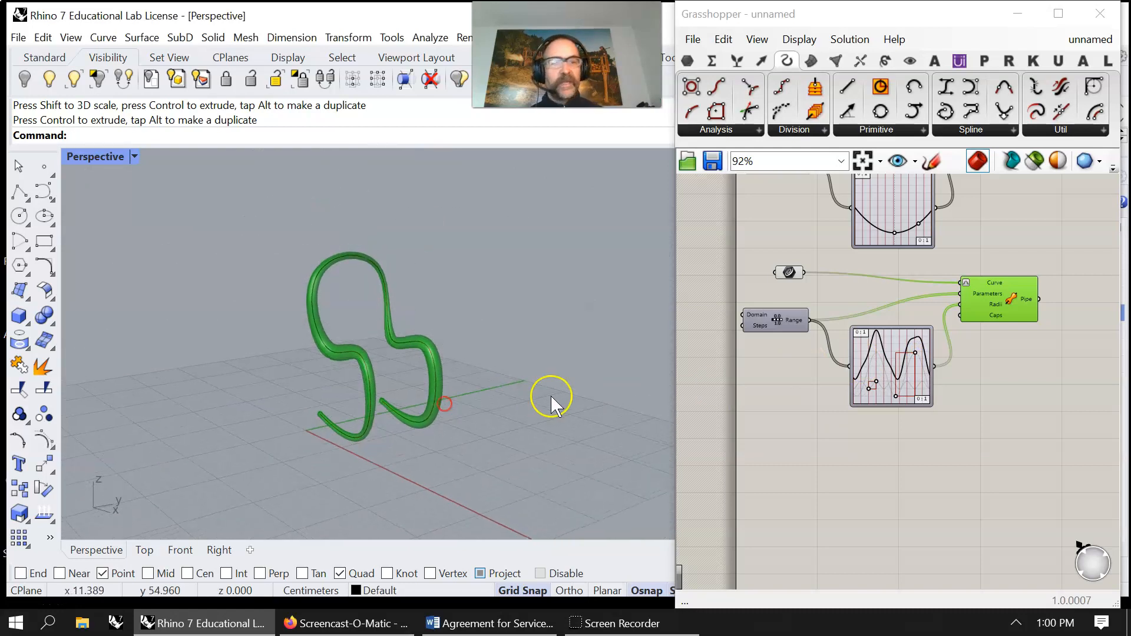
right_click_drag(884, 273, 936, 377)
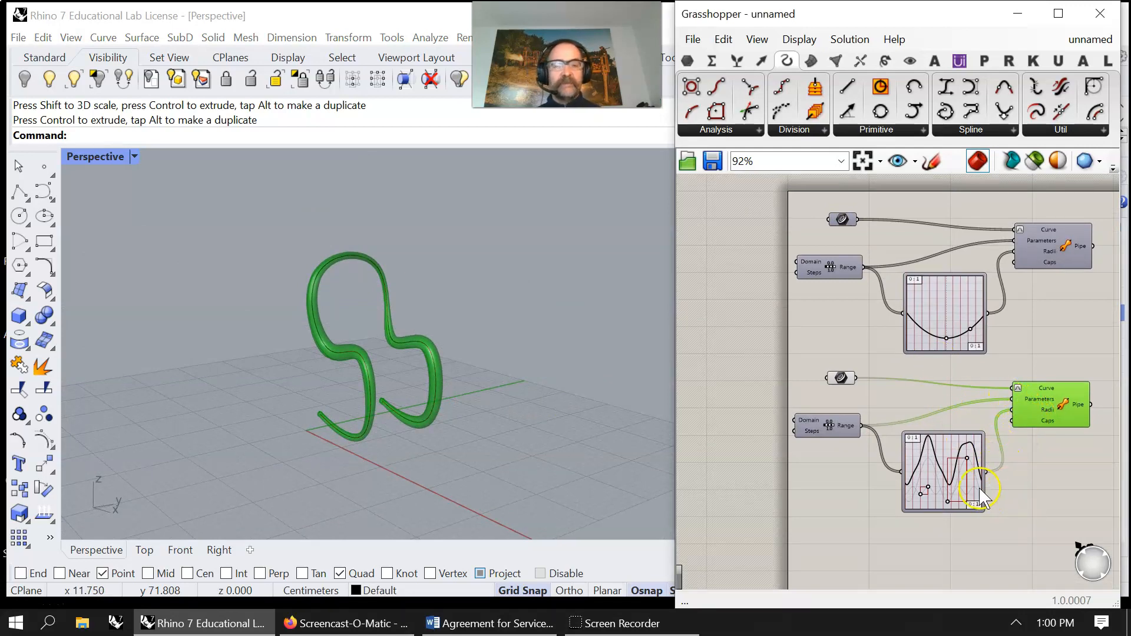
Minimize Grasshopper and show the pipe chair in Rhino's four-viewport layout, with all views zoomed to extents
left_click(1018, 12)
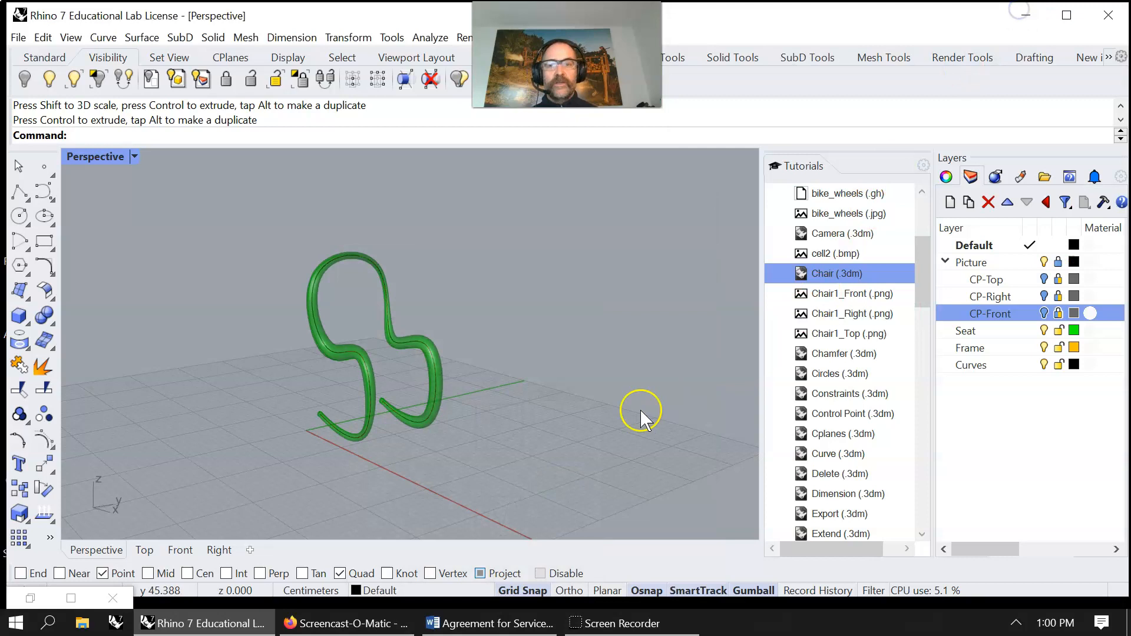
double_click(86, 157)
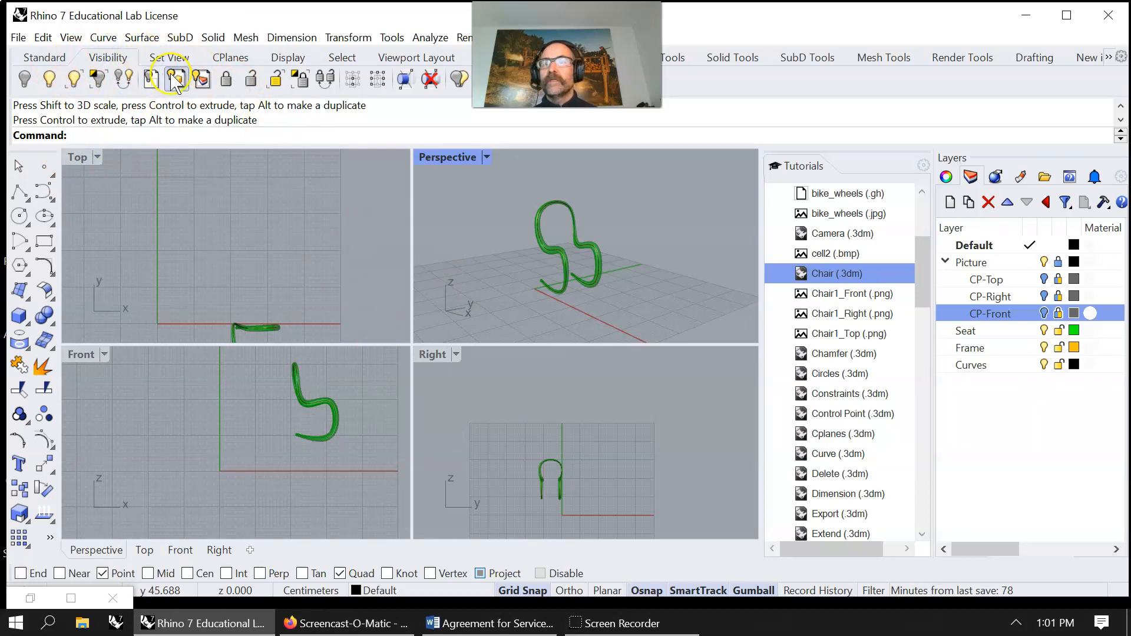
left_click(44, 57)
left_click(346, 82)
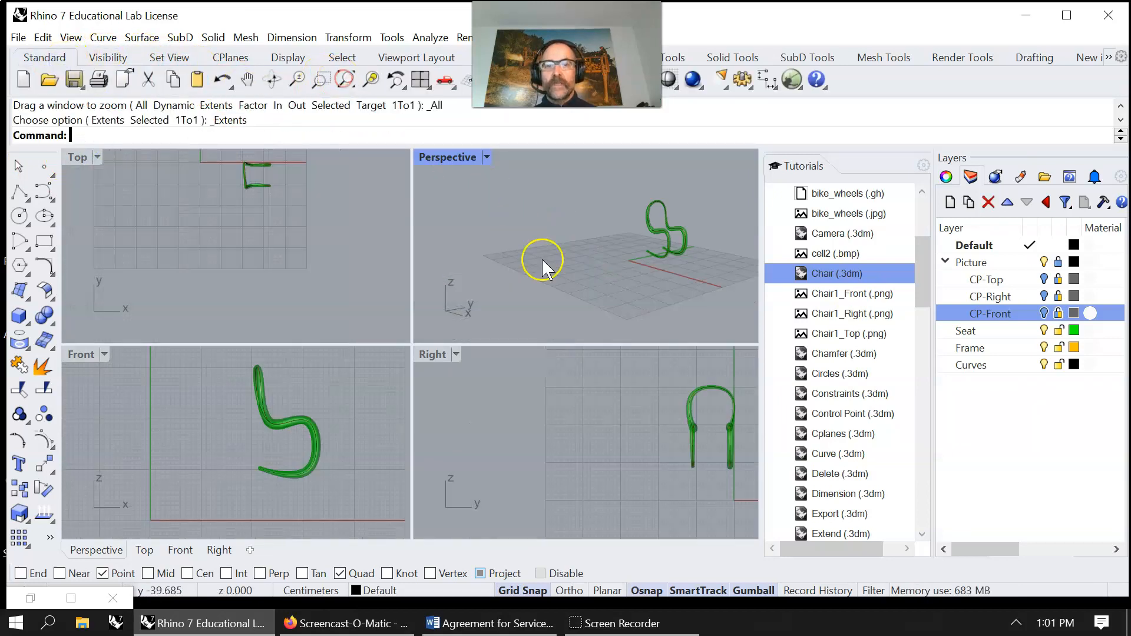
Examine the pipe chair's shape and varying thickness closely in the Right, Front, Perspective and Top viewports
scroll(678, 466, "up", 3)
scroll(604, 479, "down", 3)
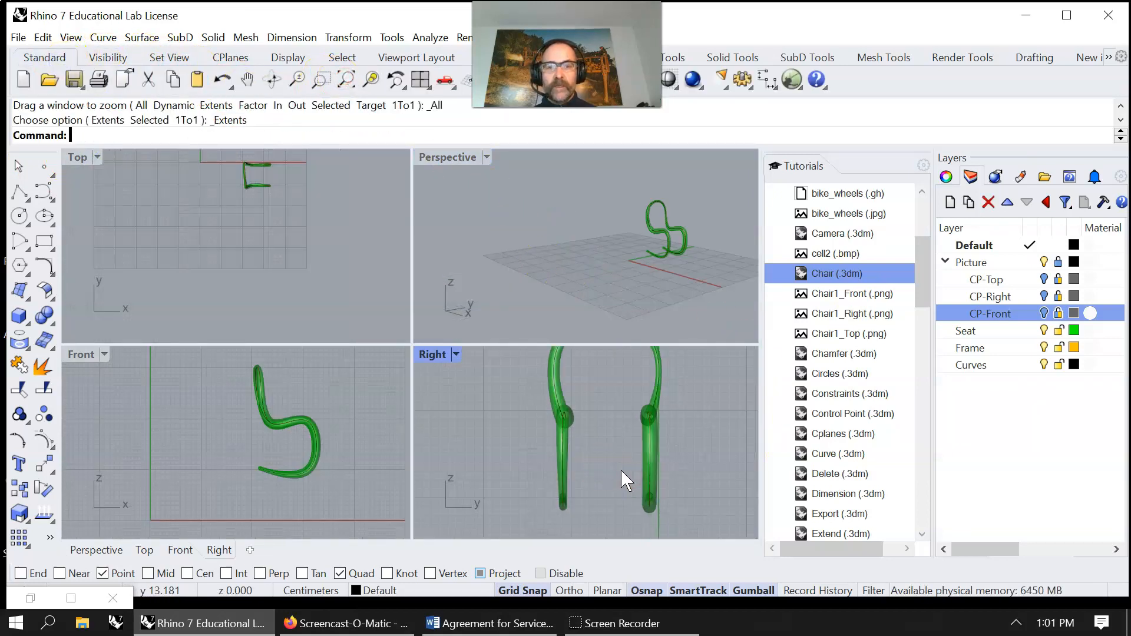
scroll(312, 447, "up", 5)
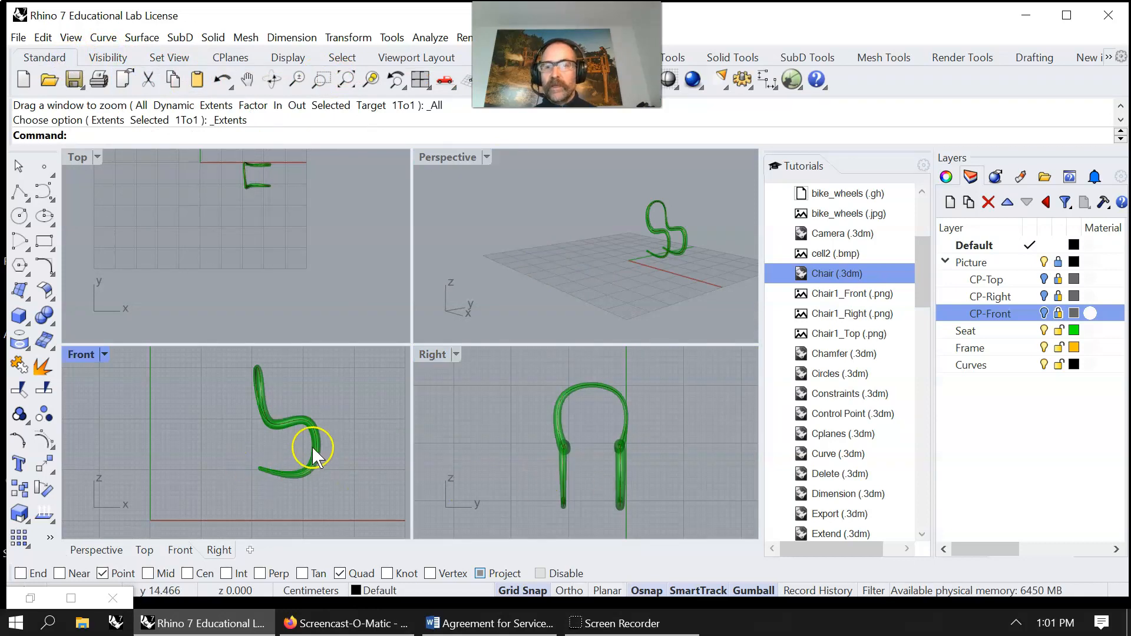
scroll(297, 482, "down", 3)
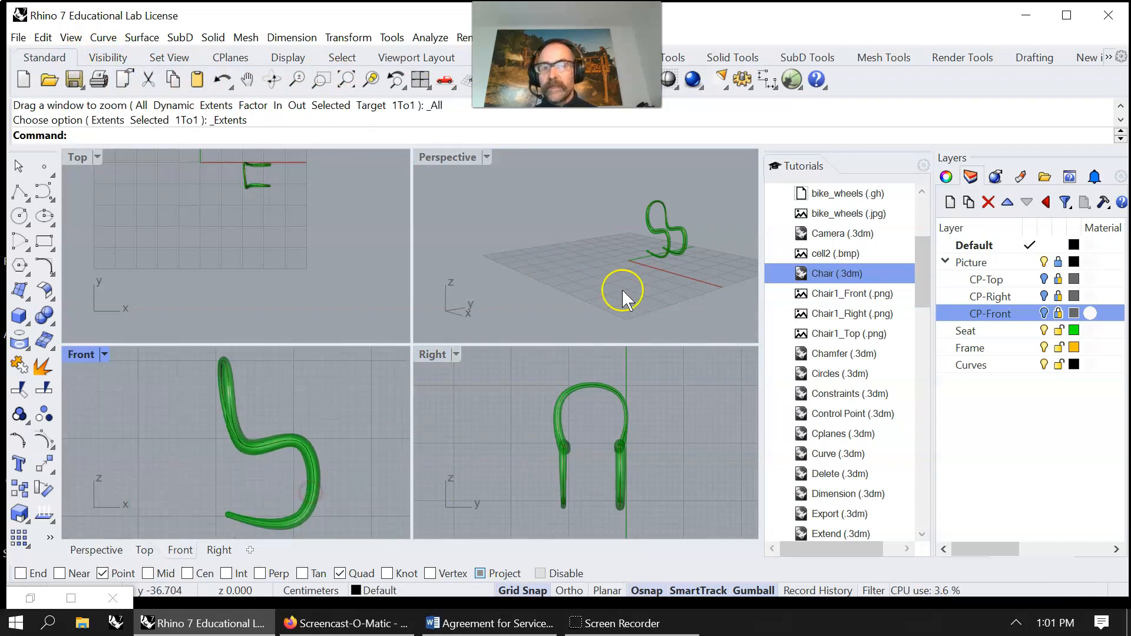
scroll(623, 250, "up", 4)
right_click_drag(668, 252, 580, 239)
mouse_move(634, 269)
right_mouse_down()
mouse_move(680, 257)
mouse_move(647, 273)
mouse_move(645, 254)
right_mouse_up()
right_click_drag(253, 165, 253, 295)
scroll(236, 254, "up", 6)
scroll(235, 254, "up", 3)
scroll(231, 290, "up", 2)
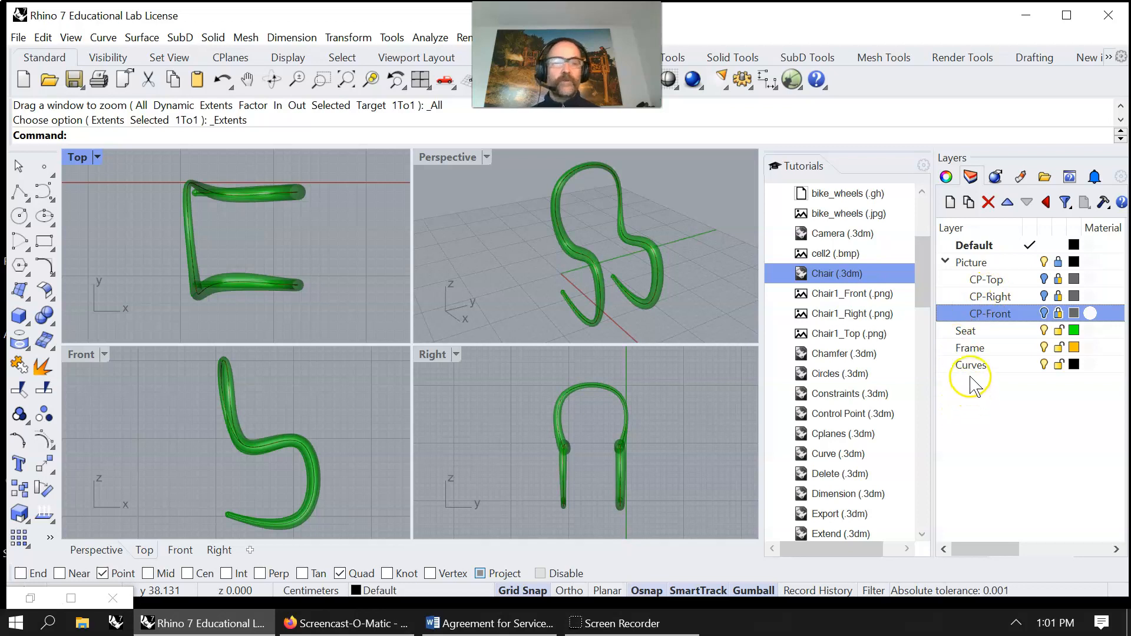
left_click(500, 284)
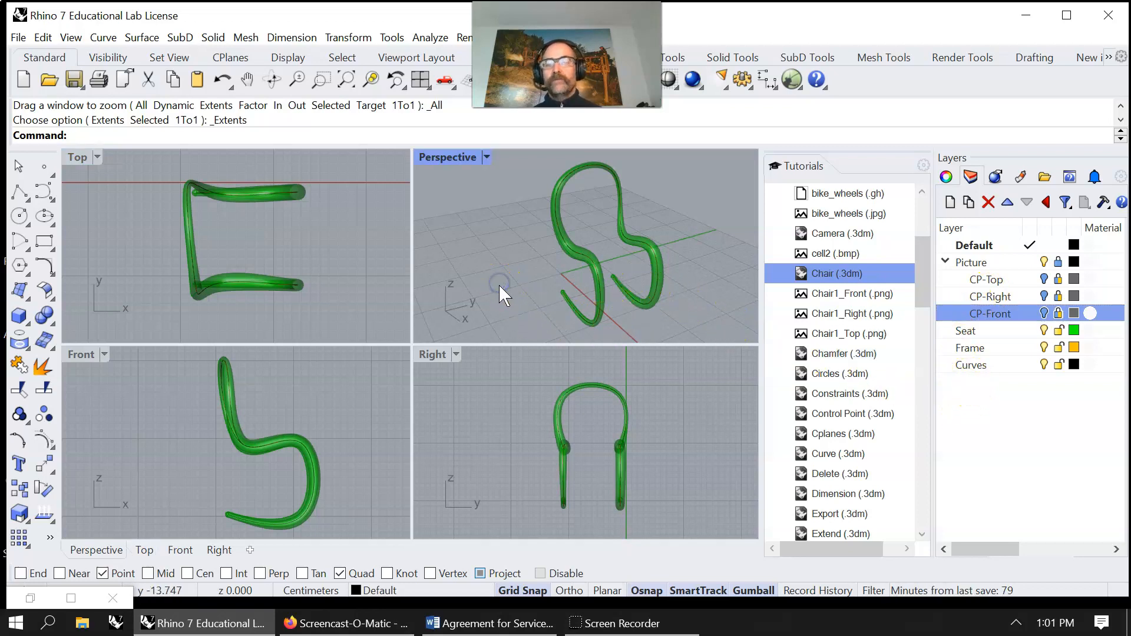